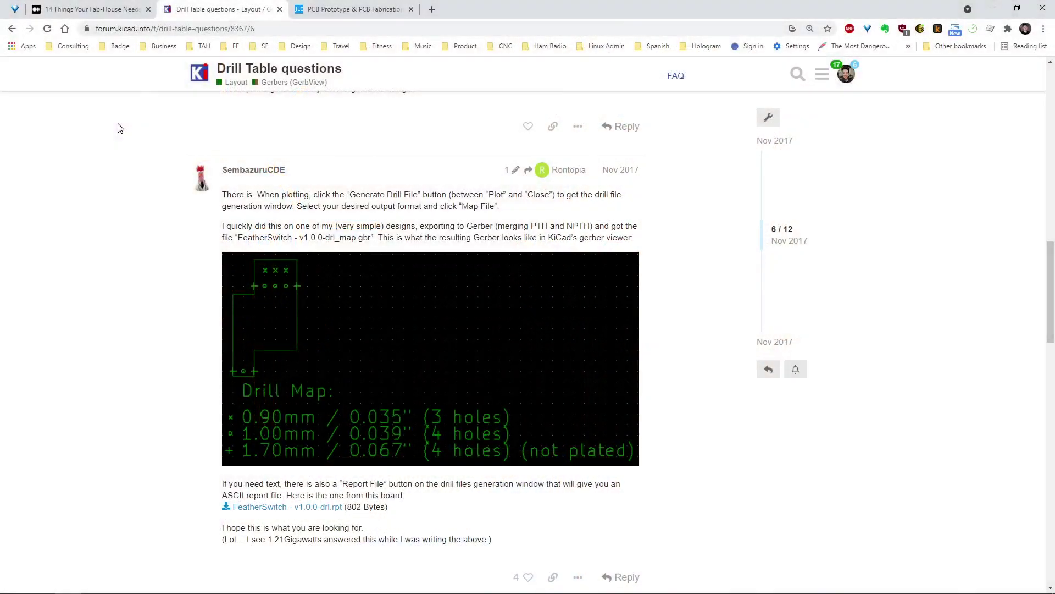
Review the forum replies about generating a drill map and switch to the Advanced-BLE-CELL board in Pcbnew
{"action": "scroll", "coordinate": [172, 165], "scroll_direction": "up", "scroll_amount": 8}
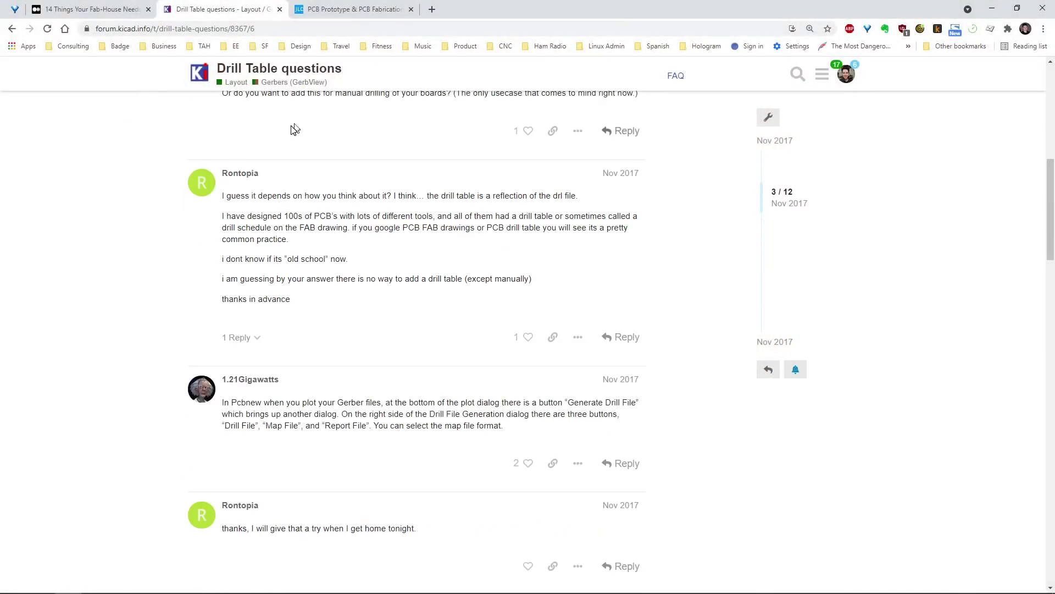
{"action": "scroll", "coordinate": [297, 137], "scroll_direction": "down", "scroll_amount": 7}
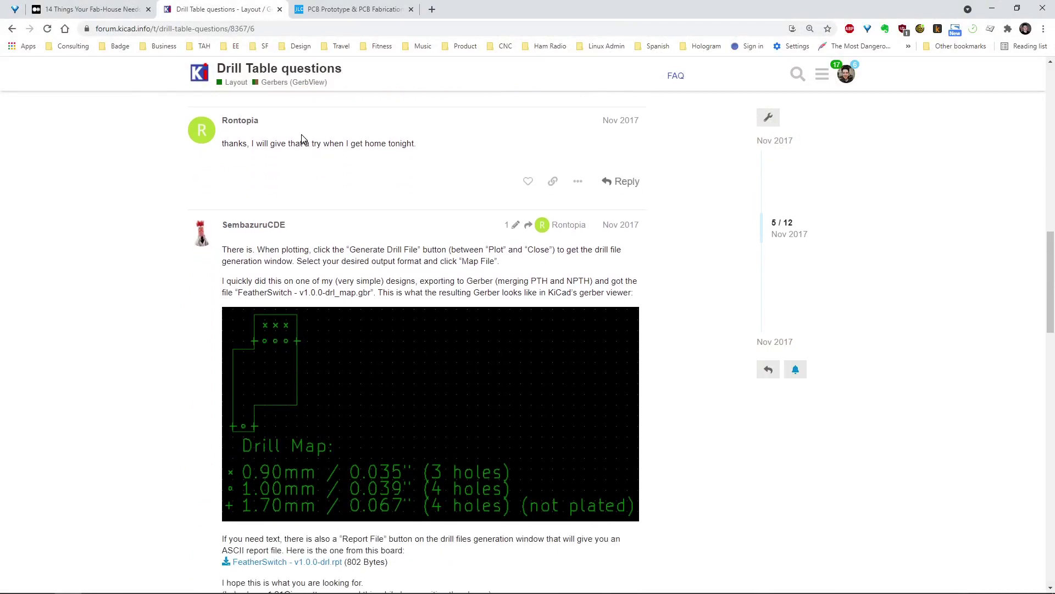
{"action": "key", "text": "alt+Tab"}
{"action": "key", "text": "alt+Tab"}
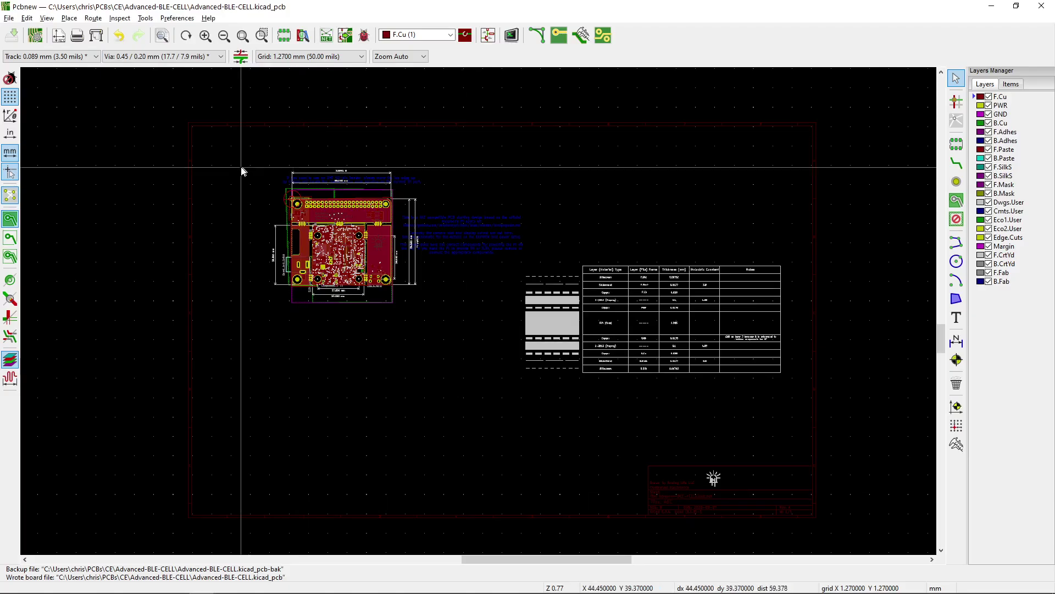
{"action": "middle_click_drag", "start_coordinate": [323, 233], "coordinate": [307, 230]}
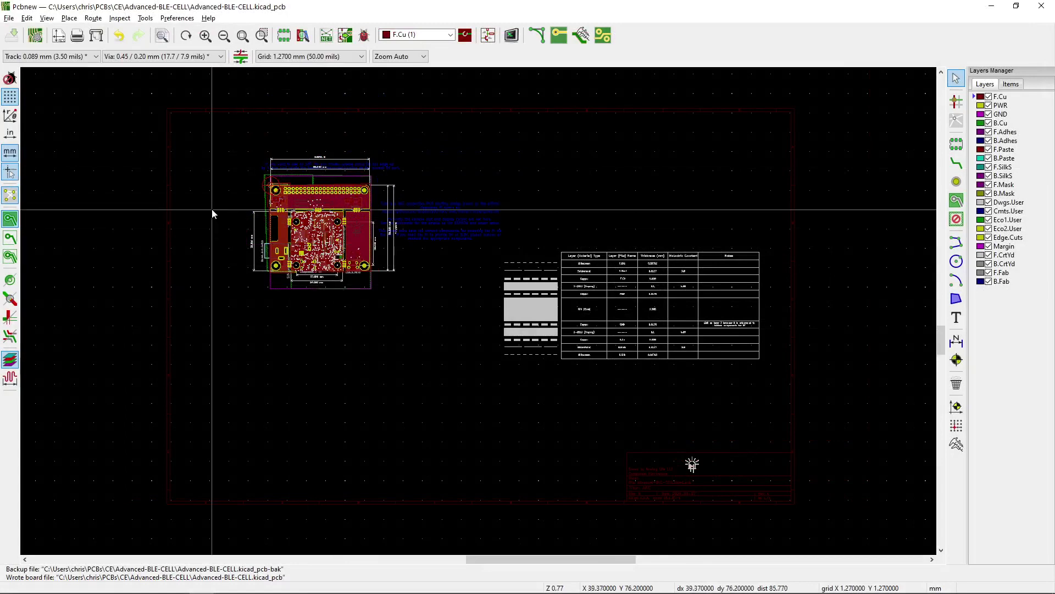
Open the drill file generation settings from the board's plot options and generate a PostScript map file
{"action": "left_click", "coordinate": [96, 36]}
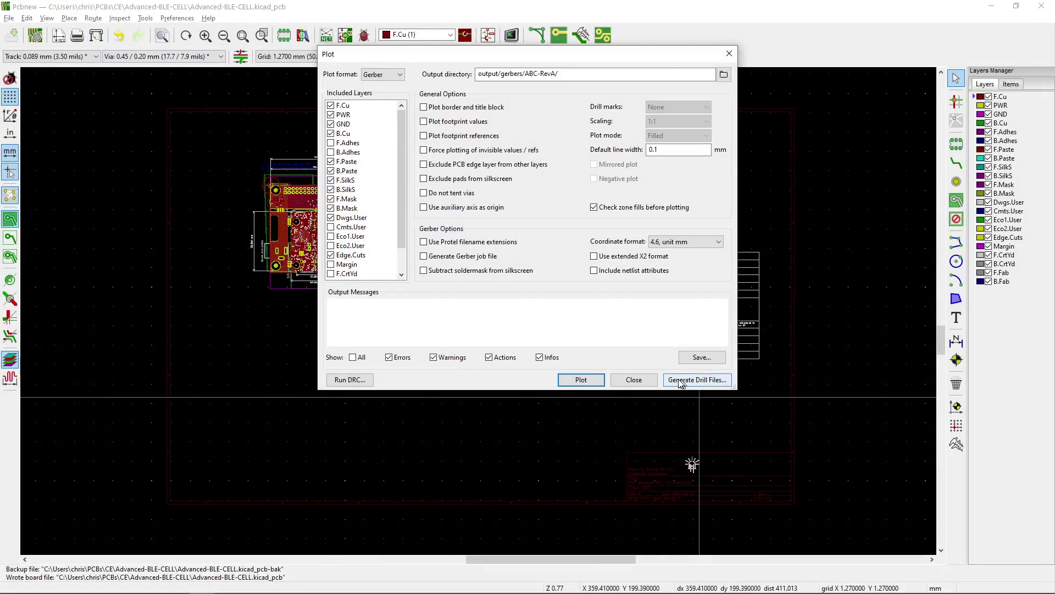
{"action": "left_click_drag", "start_coordinate": [460, 58], "coordinate": [446, 140]}
{"action": "left_click", "coordinate": [679, 465]}
{"action": "left_click_drag", "start_coordinate": [467, 141], "coordinate": [465, 160]}
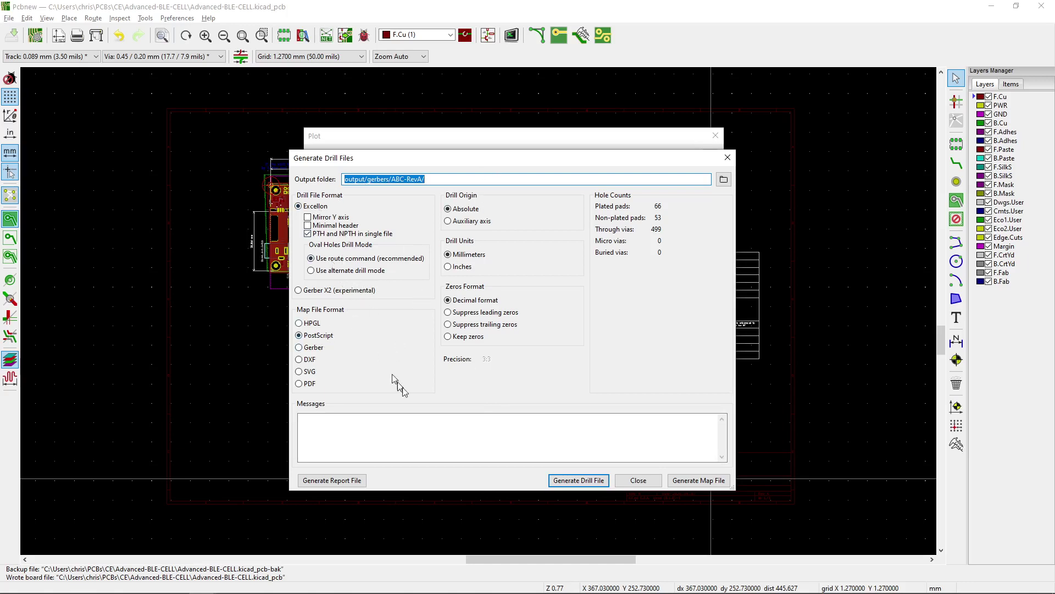
{"action": "mouse_move", "coordinate": [333, 237]}
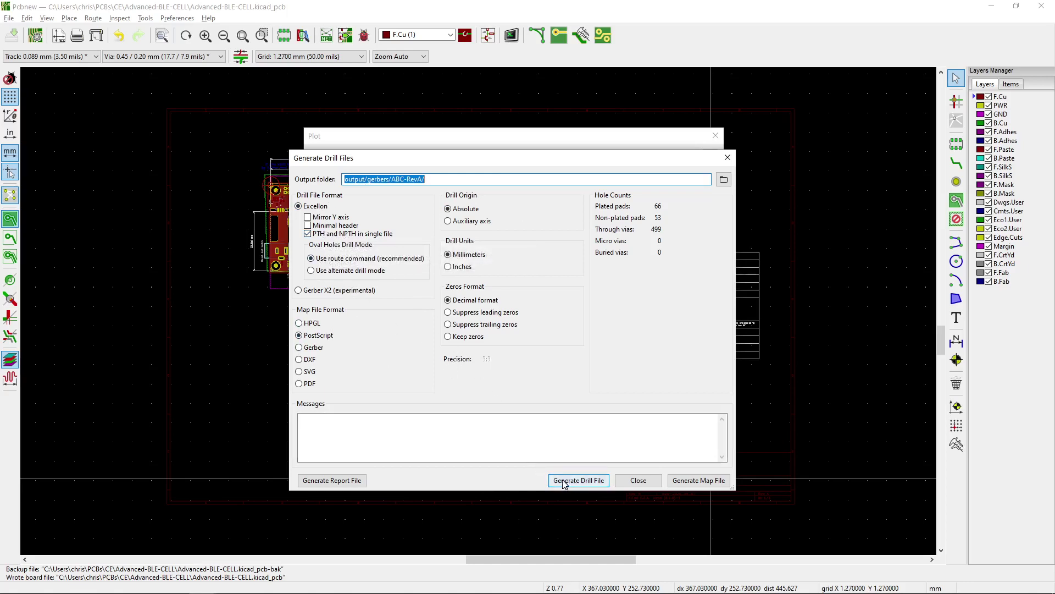
{"action": "left_click", "coordinate": [697, 482]}
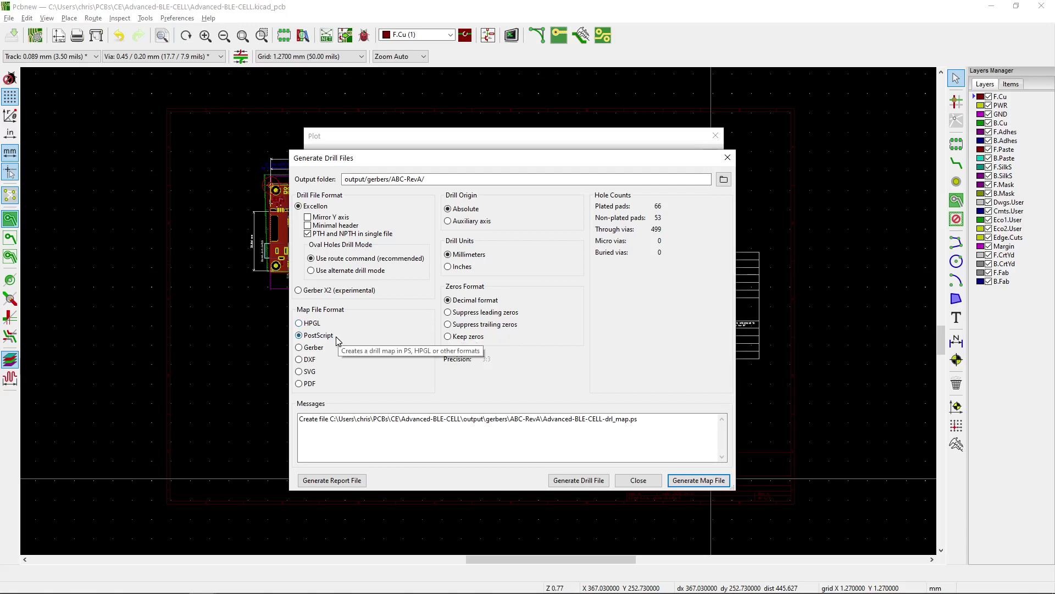
Set the map file format to DXF and generate the drill map file
{"action": "left_click", "coordinate": [306, 359]}
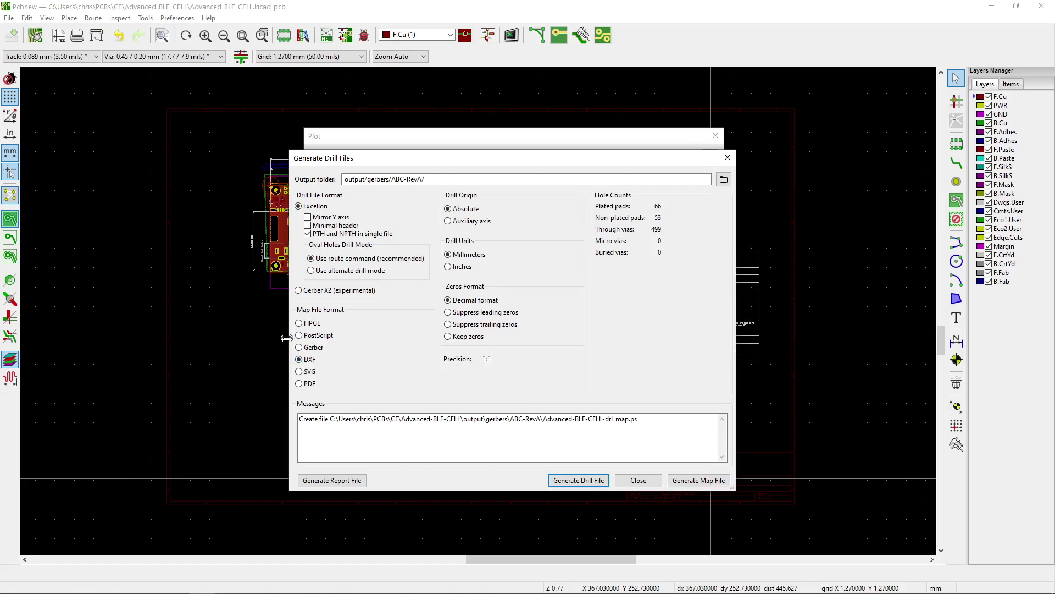
{"action": "left_click", "coordinate": [697, 479]}
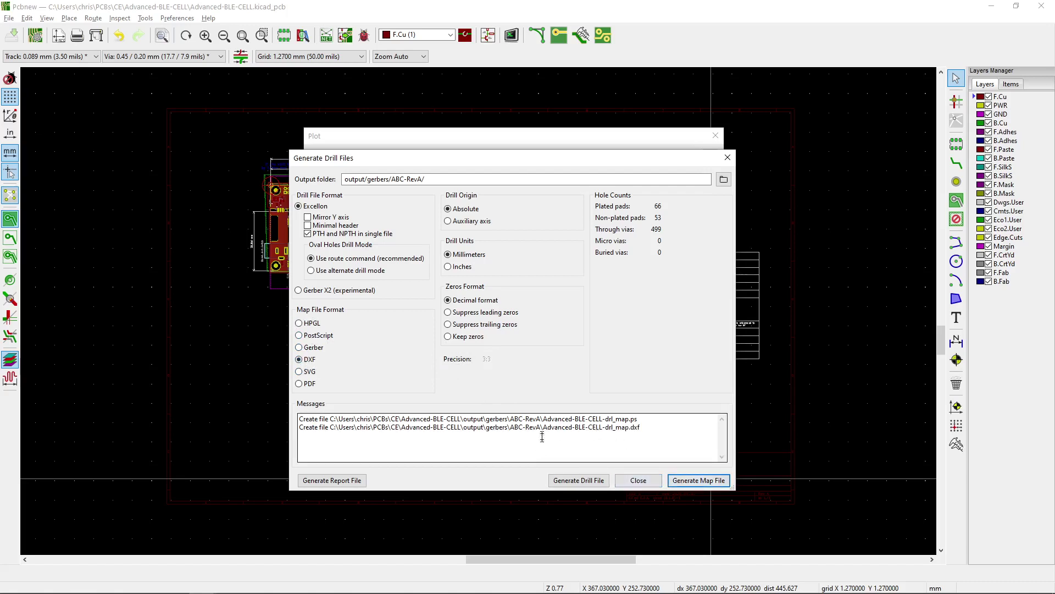
{"action": "left_click_drag", "start_coordinate": [508, 429], "coordinate": [612, 435]}
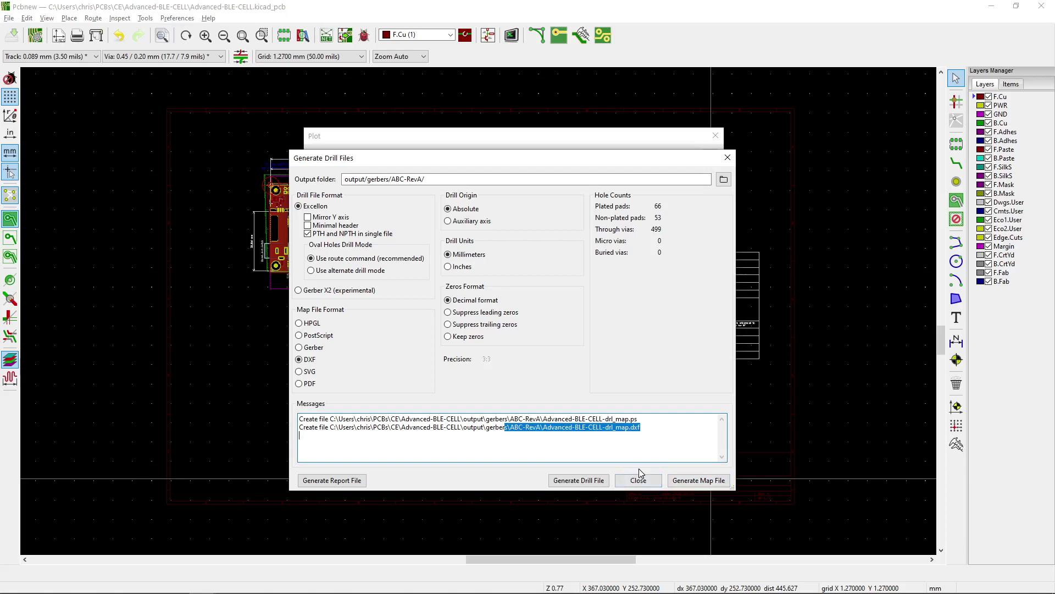
Switch to File Explorer and open the project's output\gerbers\ABC-RevA folder
{"action": "key", "text": "alt+Tab"}
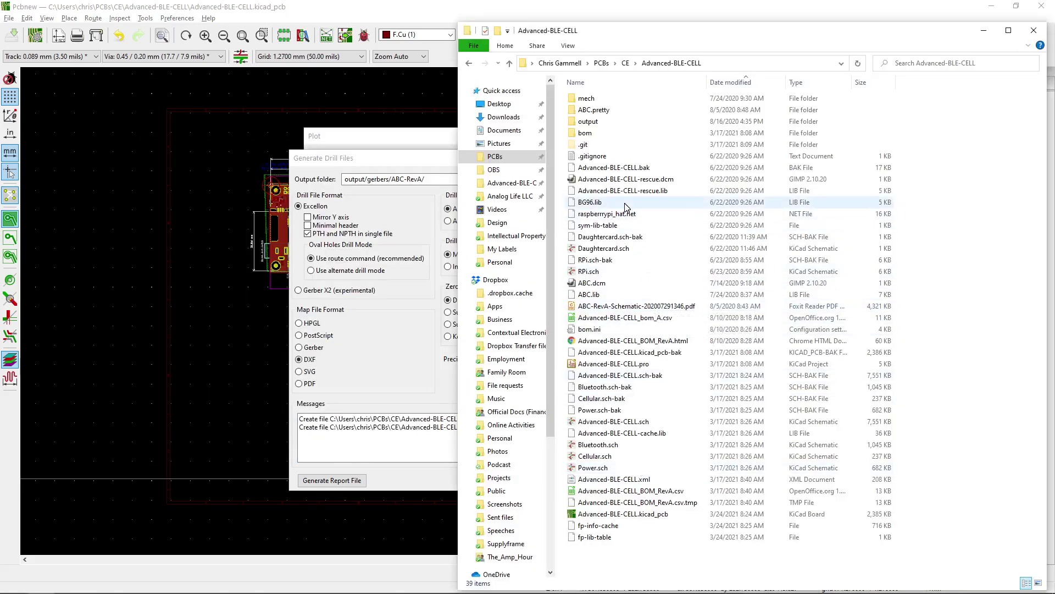
{"action": "left_click", "coordinate": [742, 84]}
{"action": "left_click", "coordinate": [742, 83]}
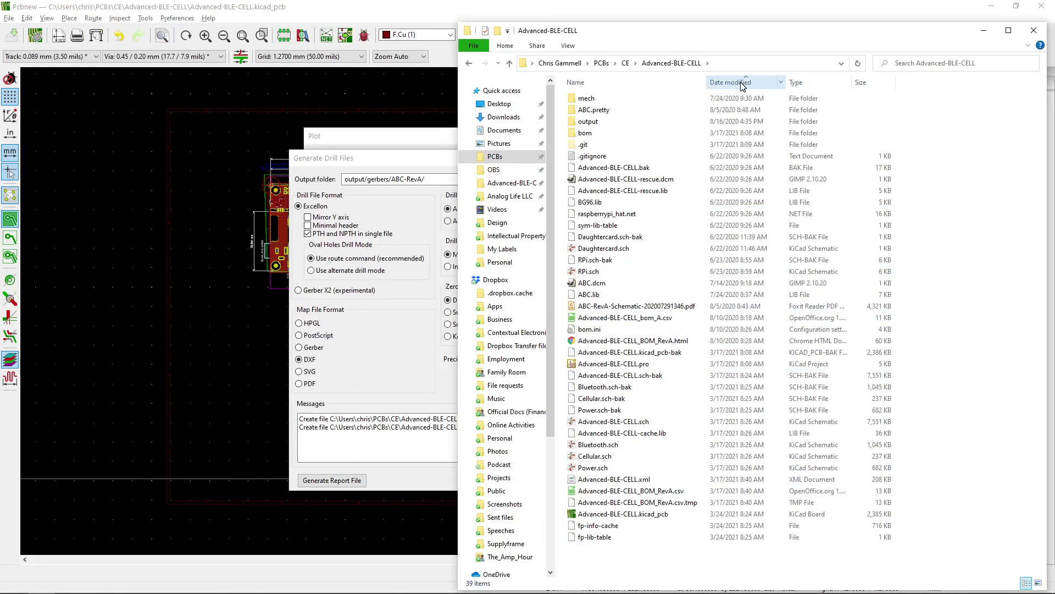
{"action": "left_click_drag", "start_coordinate": [617, 32], "coordinate": [745, 79]}
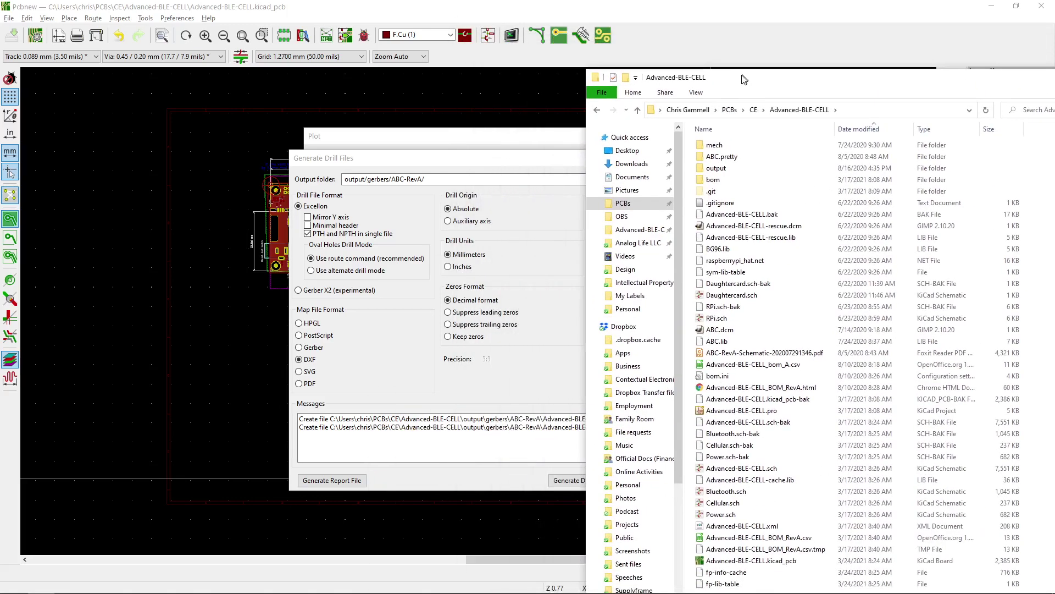
{"action": "double_click", "coordinate": [717, 167]}
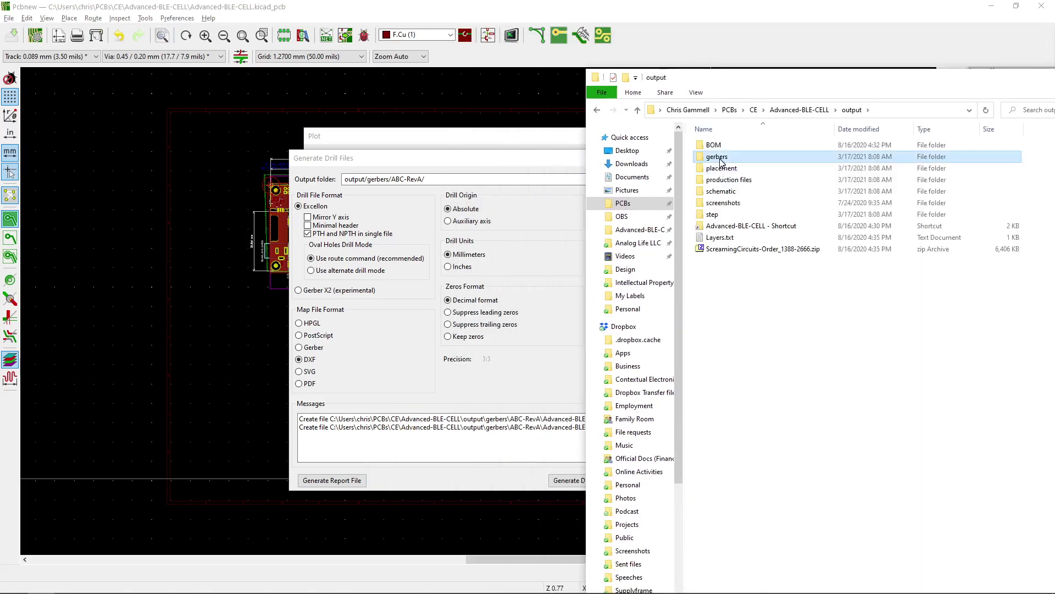
{"action": "double_click", "coordinate": [717, 157]}
{"action": "left_click", "coordinate": [725, 147]}
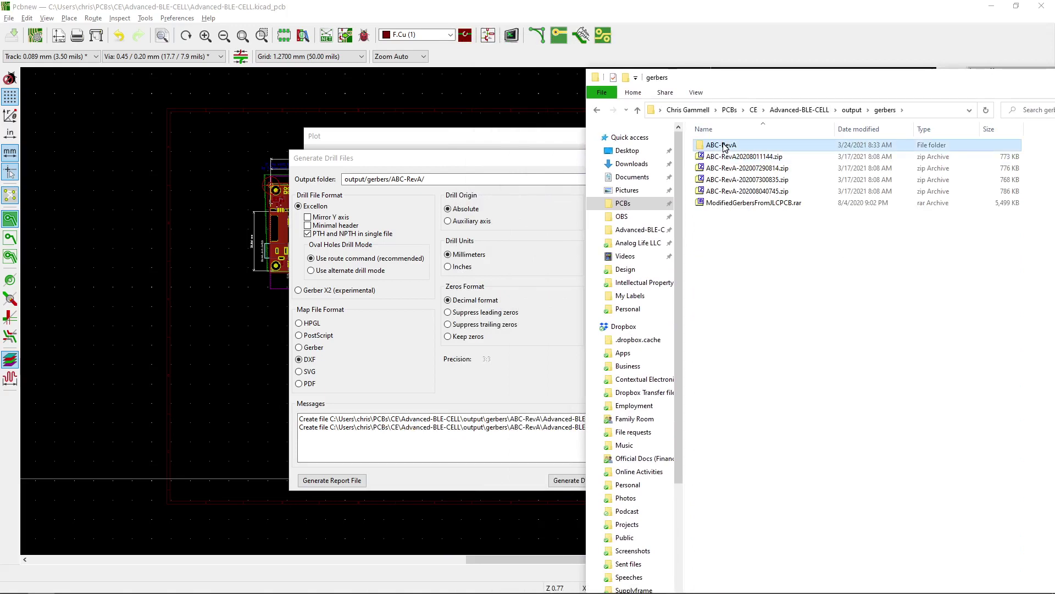
{"action": "double_click", "coordinate": [725, 147]}
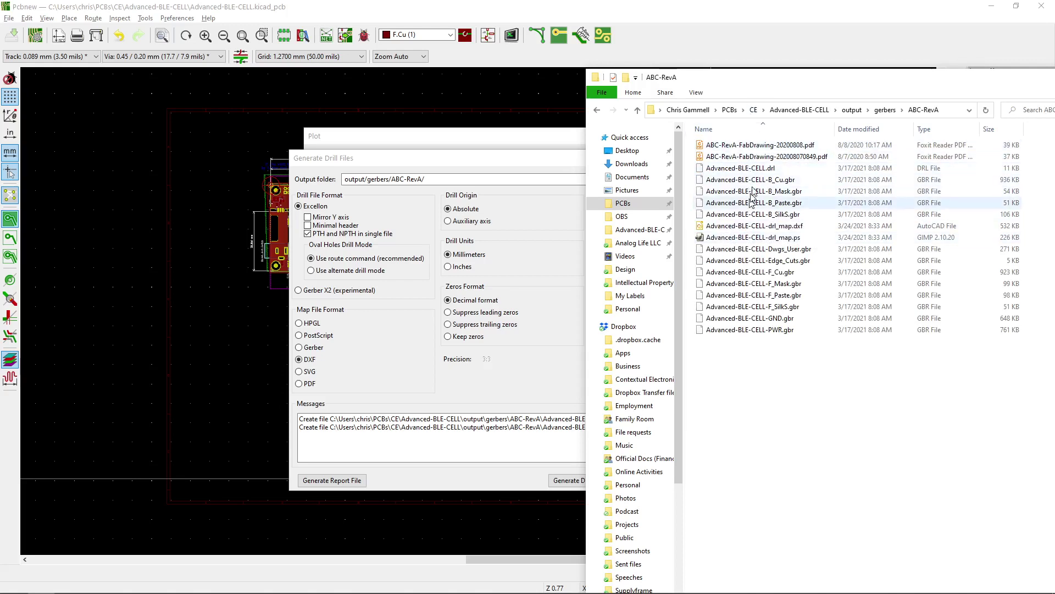
Locate Advanced-BLE-CELL-drl_map.dxf in the ABC-RevA folder and copy the folder's path
{"action": "left_click", "coordinate": [745, 168]}
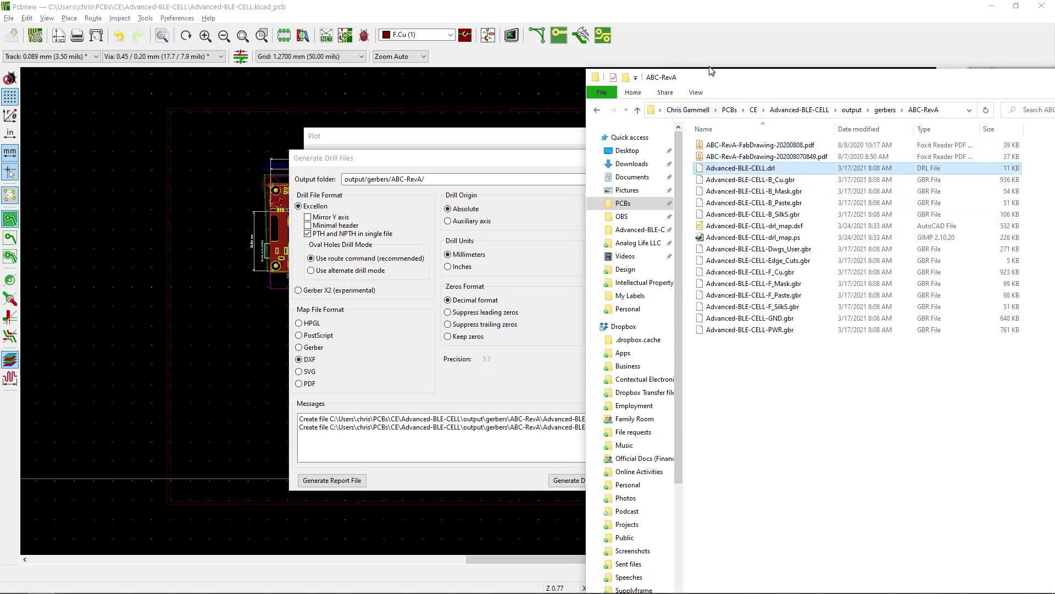
{"action": "left_click_drag", "start_coordinate": [712, 74], "coordinate": [702, 119]}
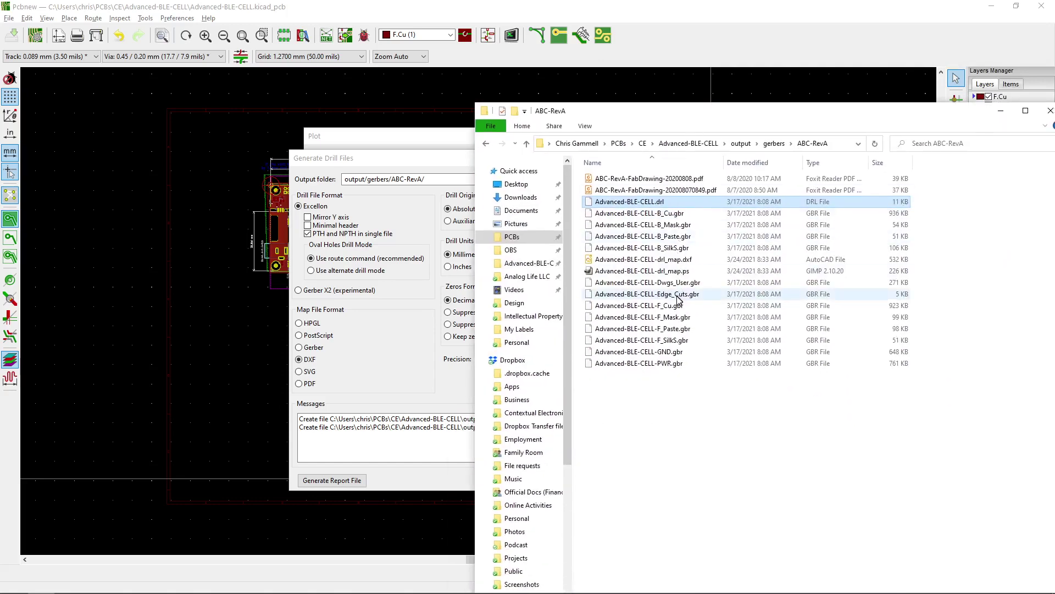
{"action": "left_click", "coordinate": [669, 261]}
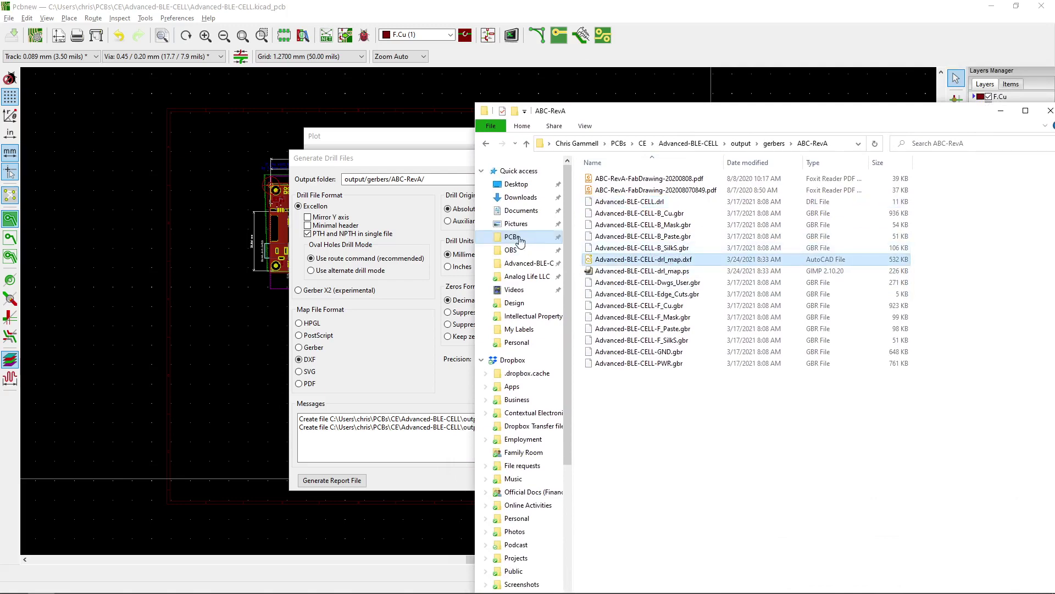
{"action": "left_click", "coordinate": [381, 386]}
{"action": "key", "text": "alt+Tab"}
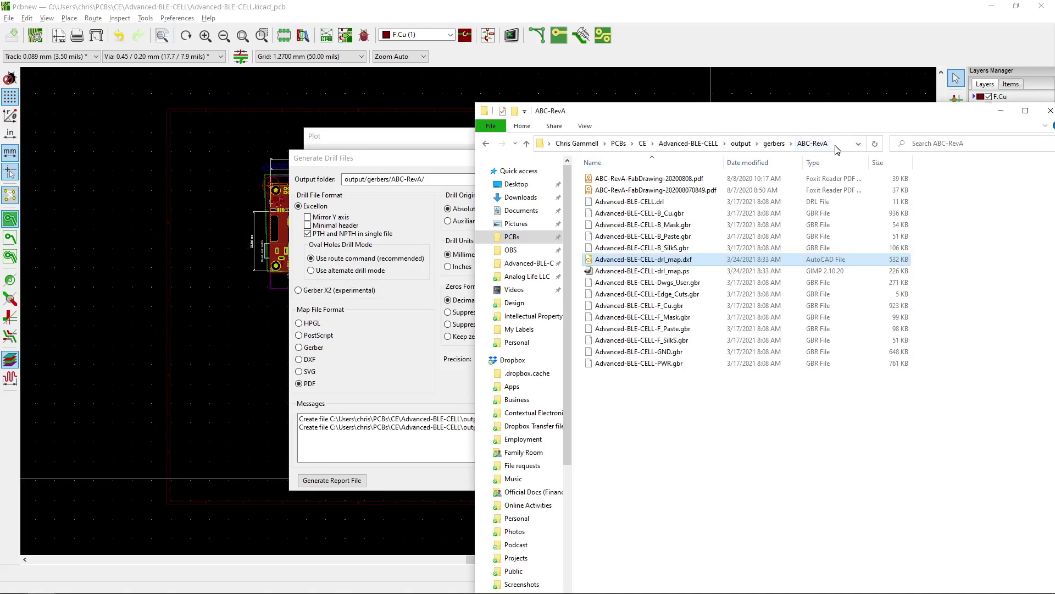
{"action": "left_click", "coordinate": [836, 145]}
{"action": "key", "text": "ctrl+c"}
Return to Pcbnew, set the map file format to Gerber, and close the drill generation and plot windows
{"action": "left_click", "coordinate": [397, 347]}
{"action": "left_click", "coordinate": [301, 347]}
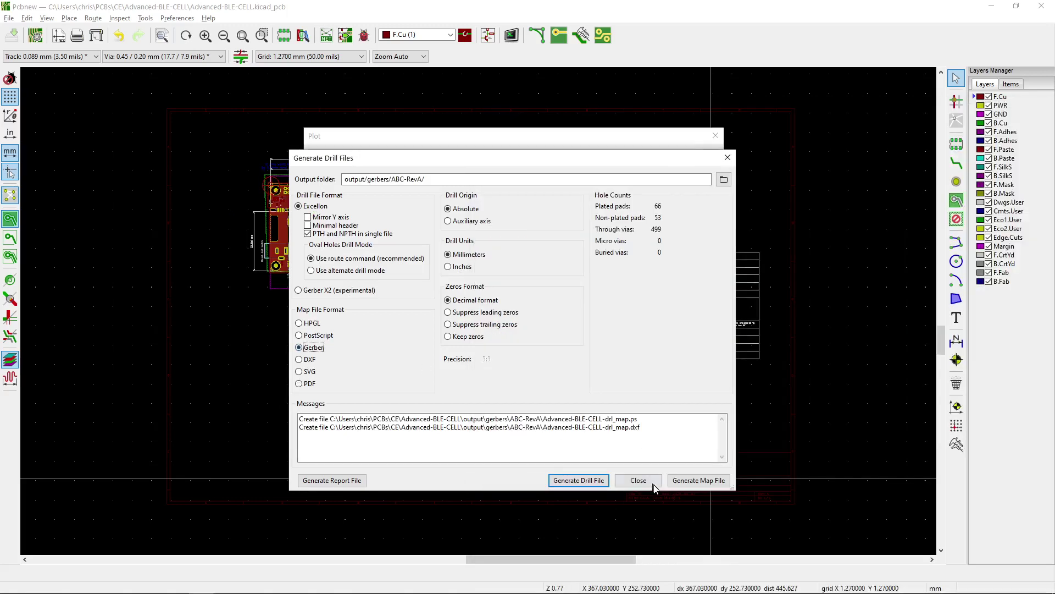
{"action": "left_click", "coordinate": [637, 482]}
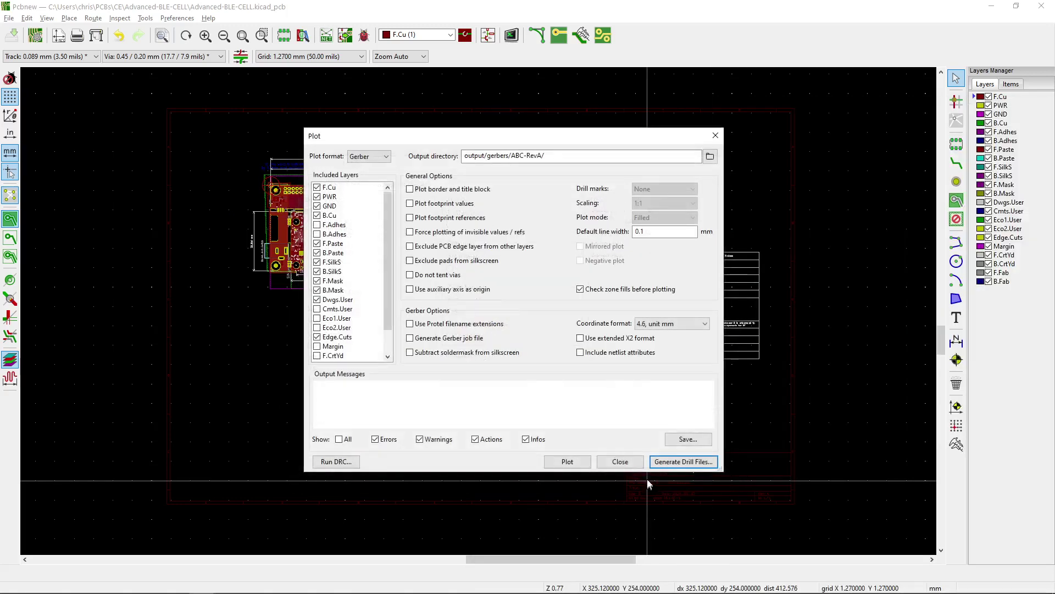
{"action": "left_click", "coordinate": [620, 461]}
Import Advanced-BLE-CELL-drl_map.dxf from the ABC-RevA folder as graphics on Dwgs.User and place it interactively just below the board
{"action": "left_click", "coordinate": [9, 18]}
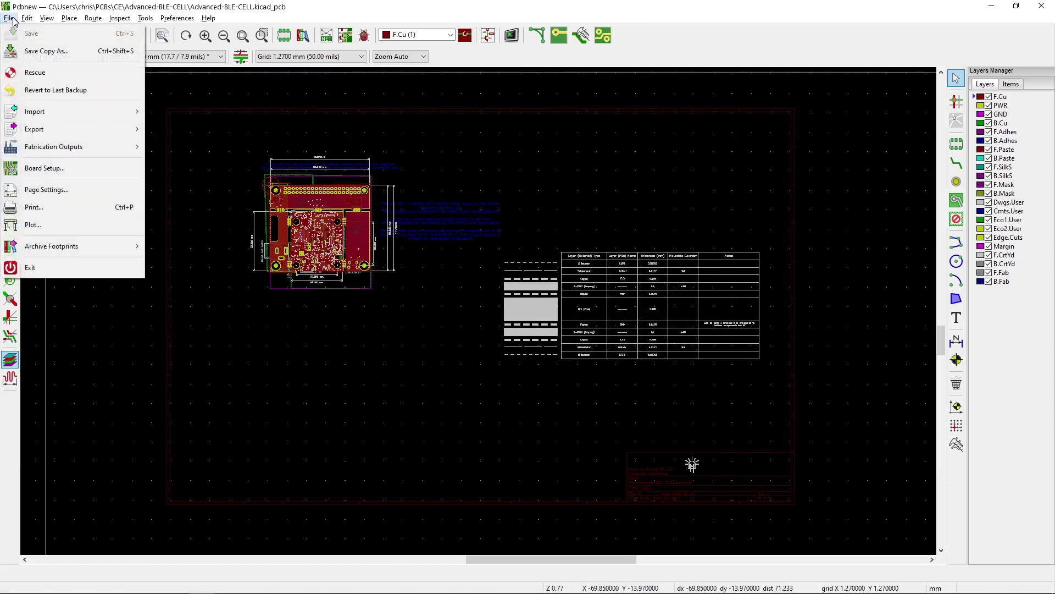
{"action": "mouse_move", "coordinate": [39, 111]}
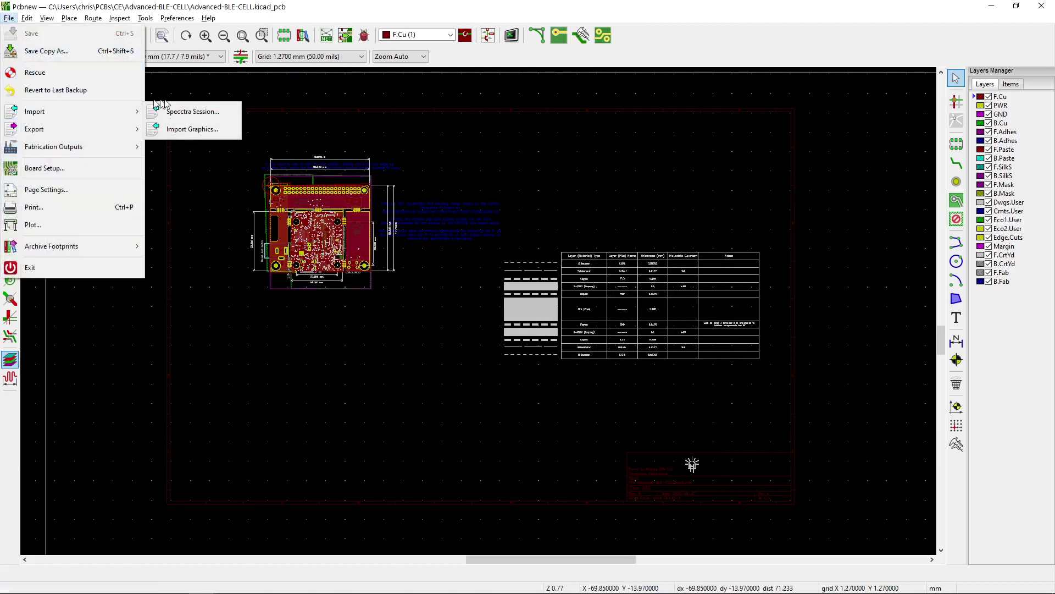
{"action": "left_click", "coordinate": [170, 128]}
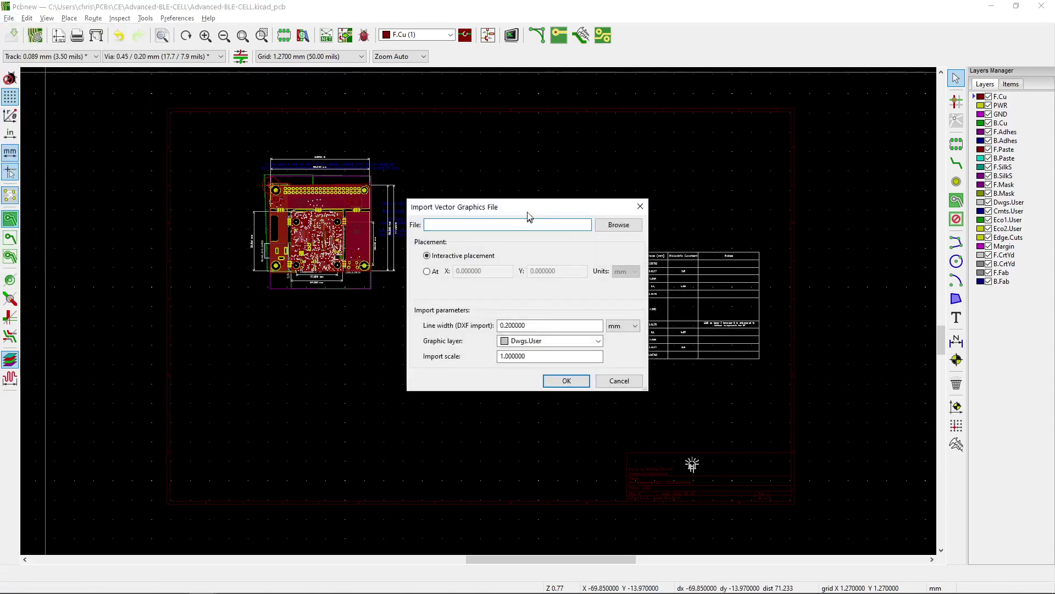
{"action": "key", "text": "ctrl+v"}
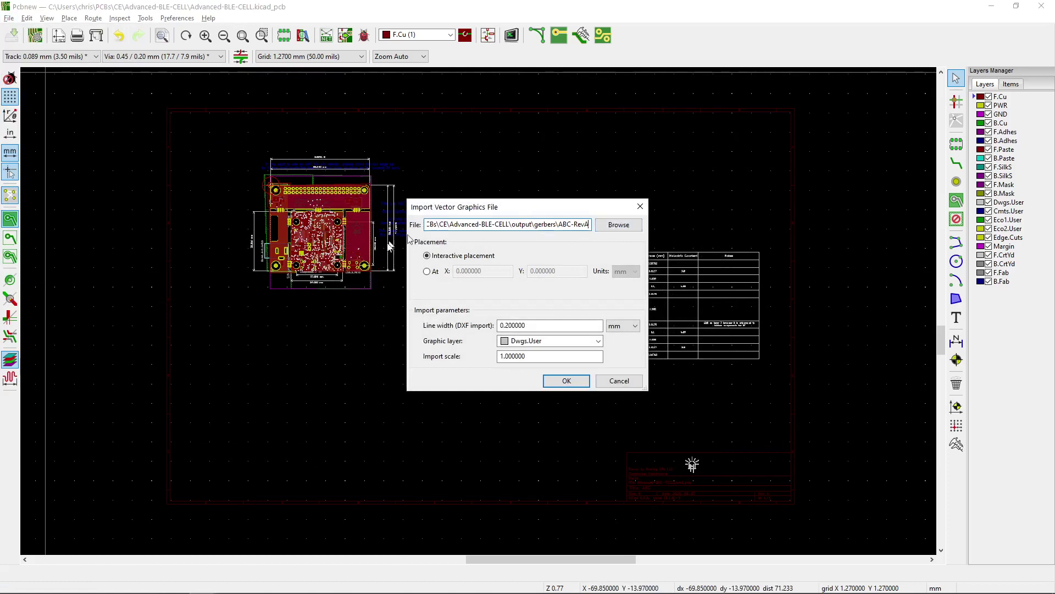
{"action": "left_click", "coordinate": [610, 221]}
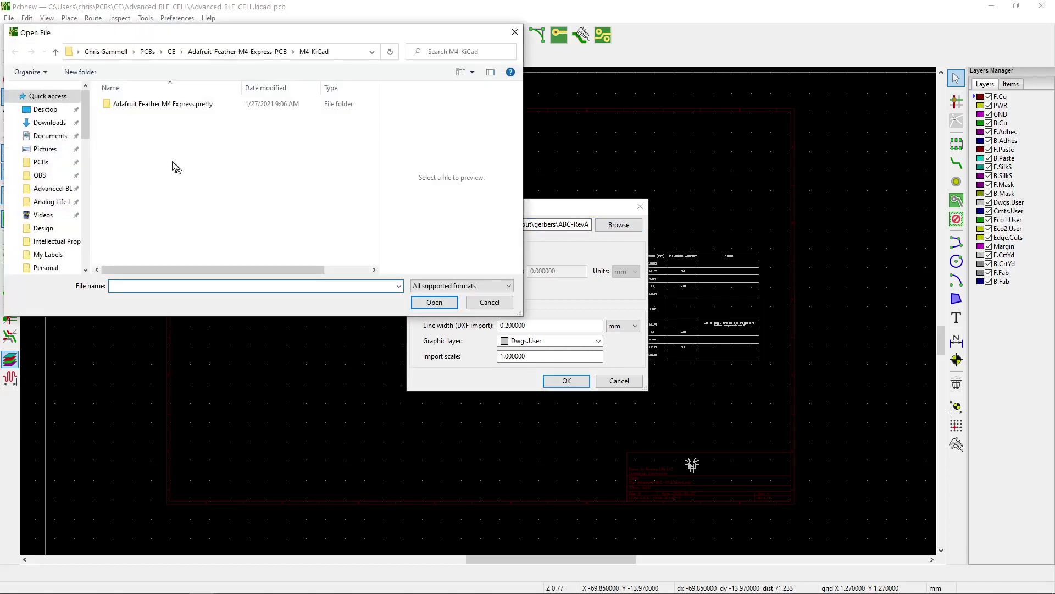
{"action": "left_click", "coordinate": [271, 286]}
{"action": "key", "text": "ctrl+v"}
{"action": "key", "text": "Return"}
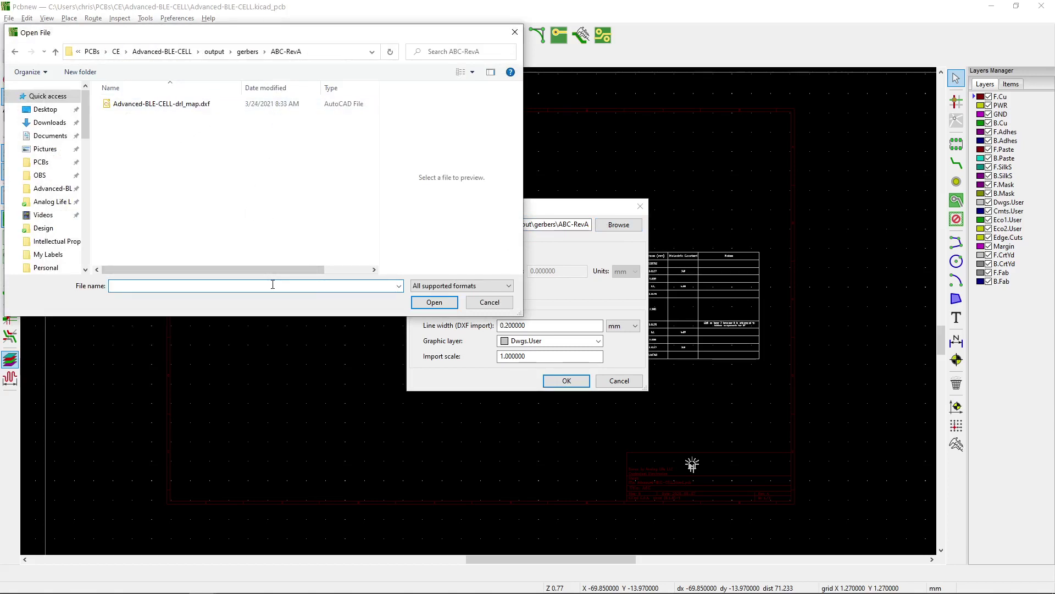
{"action": "double_click", "coordinate": [174, 103]}
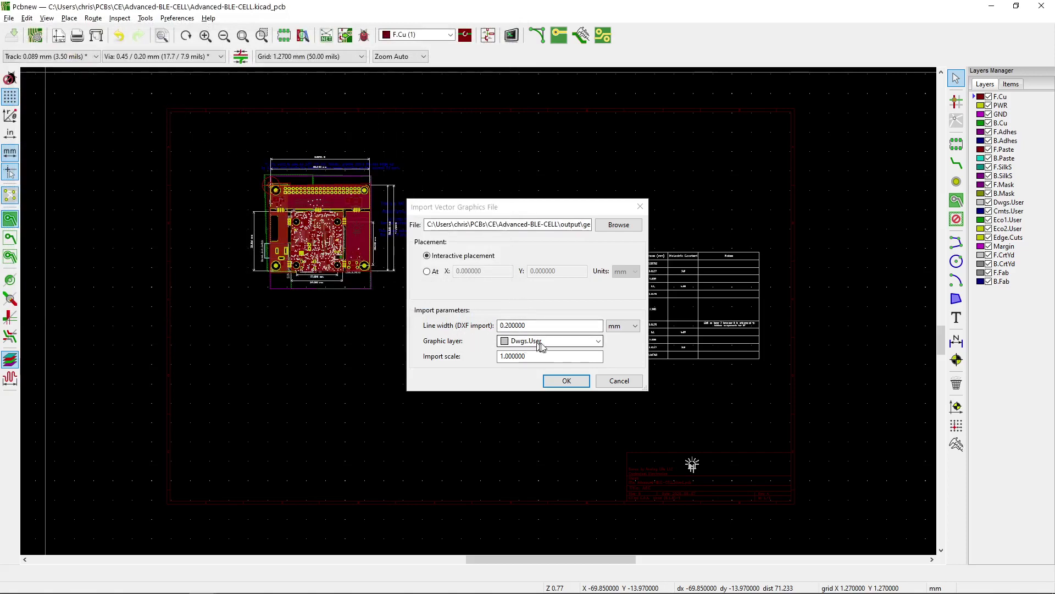
{"action": "left_click", "coordinate": [566, 381]}
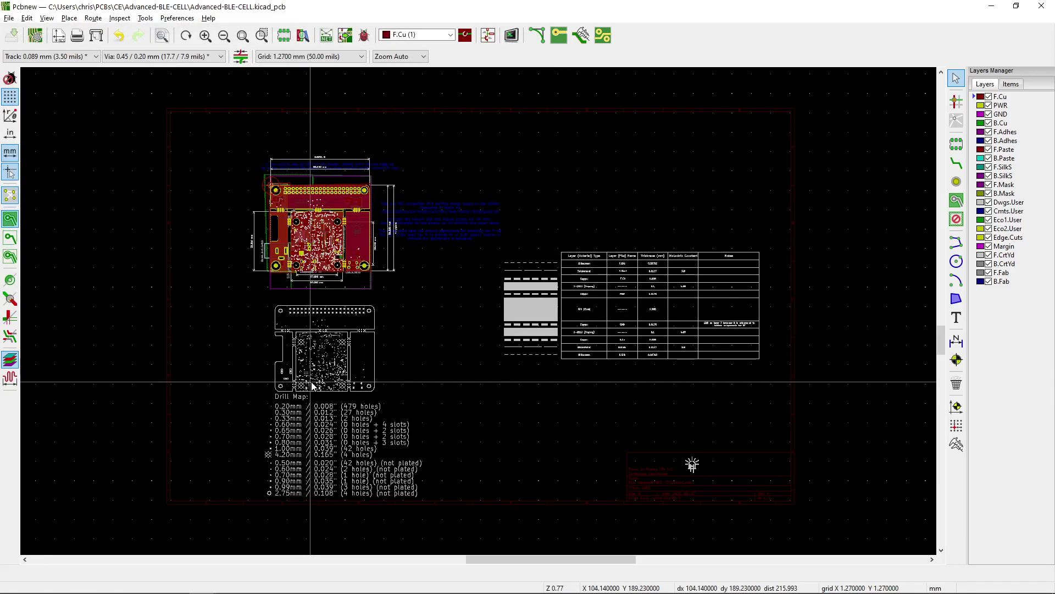
{"action": "left_click", "coordinate": [310, 381]}
Examine the imported drill map's hole symbols and size legend, toggling the visibility of the Dwgs.User layer
{"action": "scroll", "coordinate": [314, 312], "scroll_direction": "up", "scroll_amount": 4}
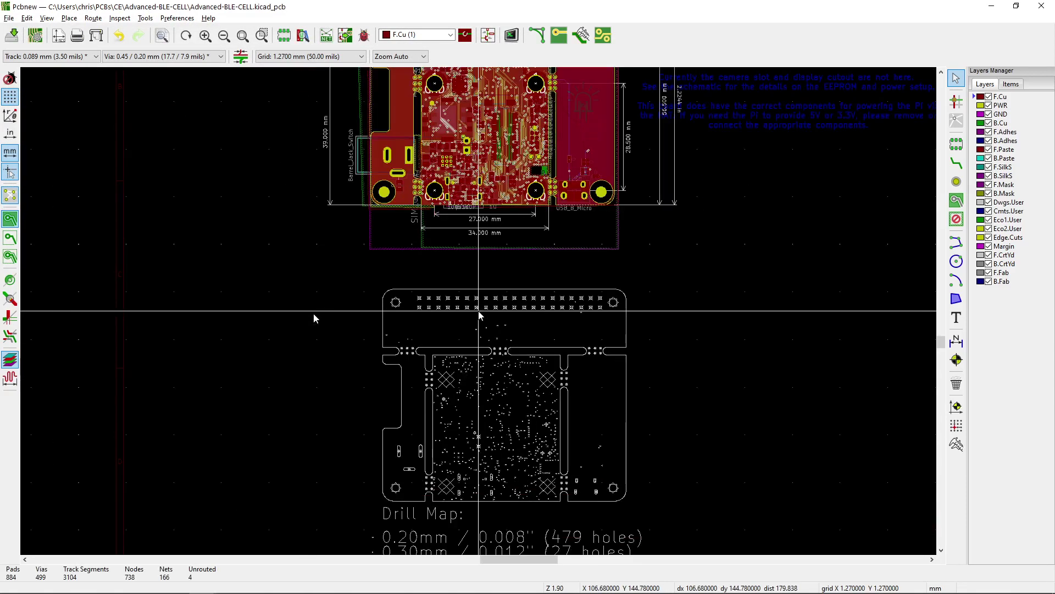
{"action": "scroll", "coordinate": [483, 308], "scroll_direction": "down", "scroll_amount": 4}
{"action": "scroll", "coordinate": [484, 323], "scroll_direction": "up", "scroll_amount": 5}
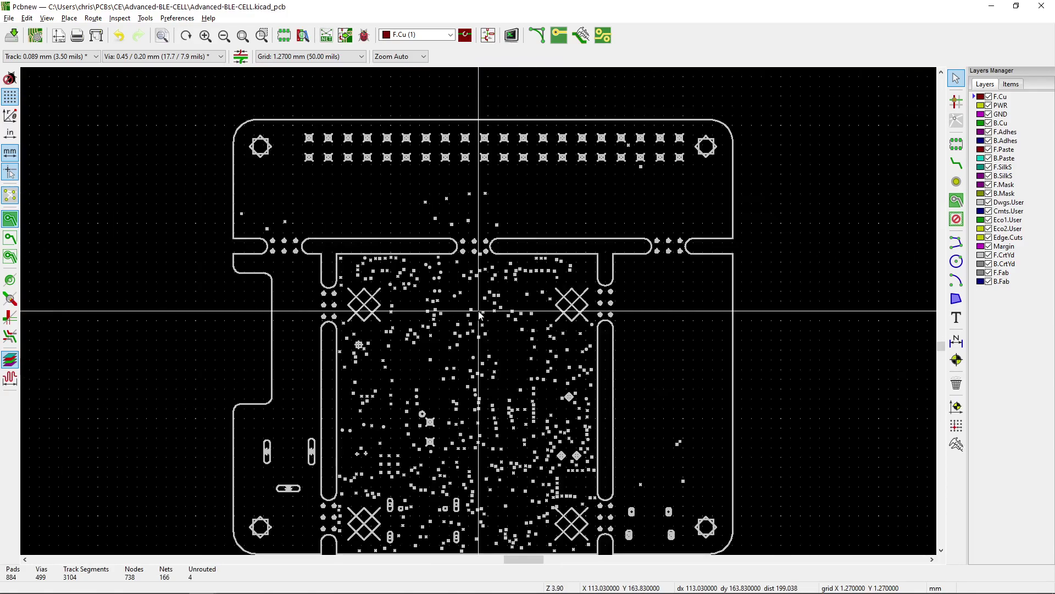
{"action": "scroll", "coordinate": [486, 322], "scroll_direction": "down", "scroll_amount": 3}
{"action": "scroll", "coordinate": [715, 275], "scroll_direction": "up", "scroll_amount": 1}
{"action": "scroll", "coordinate": [890, 241], "scroll_direction": "down", "scroll_amount": 1}
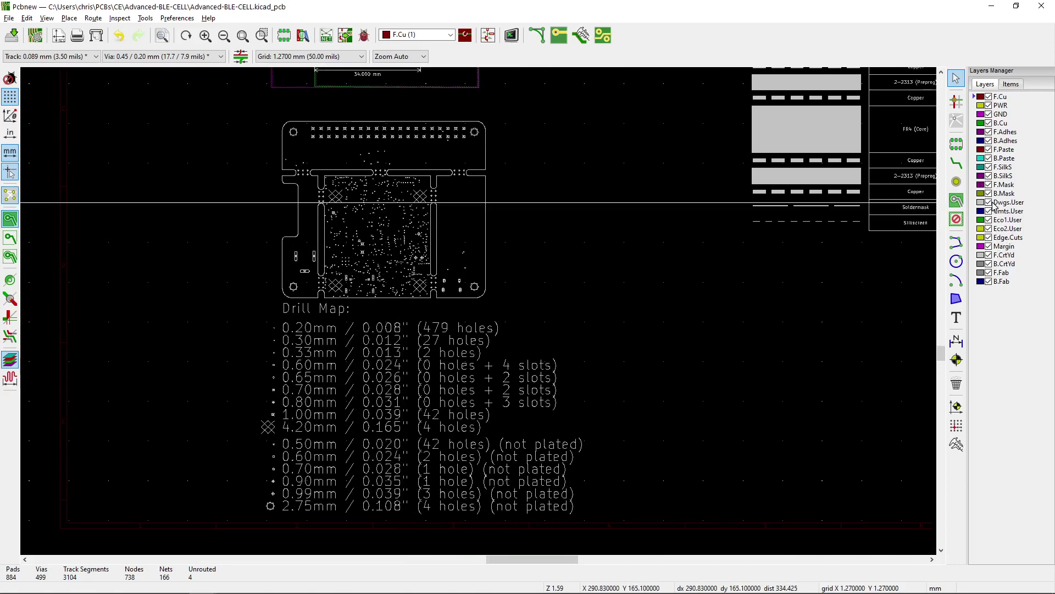
{"action": "left_click", "coordinate": [989, 202]}
{"action": "left_click", "coordinate": [988, 202]}
{"action": "left_click", "coordinate": [988, 202]}
{"action": "left_click", "coordinate": [988, 202]}
{"action": "scroll", "coordinate": [393, 274], "scroll_direction": "down", "scroll_amount": 1}
{"action": "scroll", "coordinate": [393, 275], "scroll_direction": "up", "scroll_amount": 1}
{"action": "scroll", "coordinate": [391, 272], "scroll_direction": "down", "scroll_amount": 2}
{"action": "scroll", "coordinate": [401, 248], "scroll_direction": "up", "scroll_amount": 1}
{"action": "scroll", "coordinate": [449, 309], "scroll_direction": "up", "scroll_amount": 2}
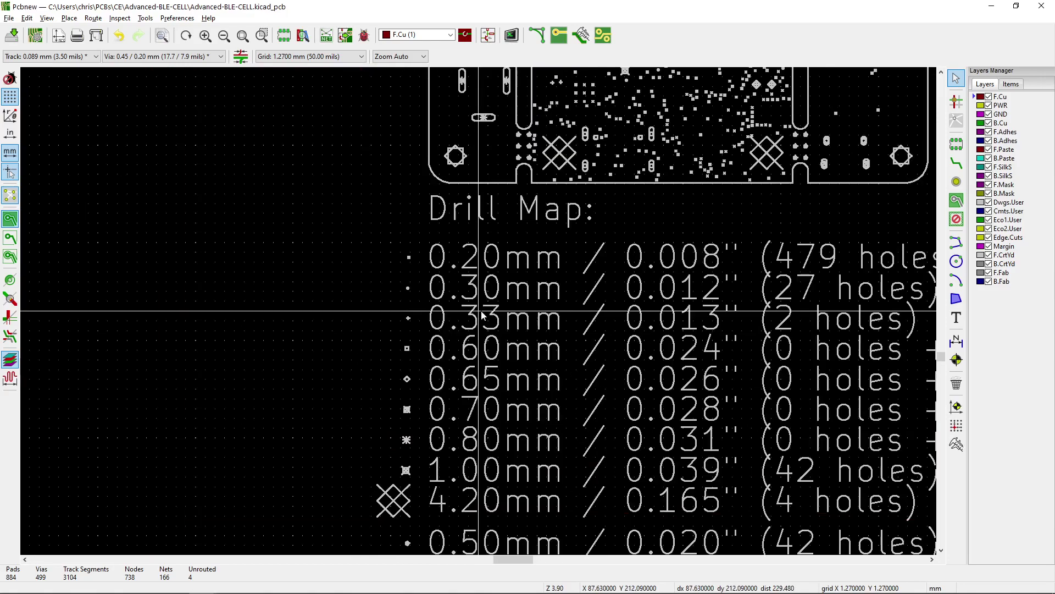
Examine the imported drill map legend, comparing its symbols, hole sizes in millimetres and inches, hole and slot counts, and plating notes
{"action": "scroll", "coordinate": [493, 377], "scroll_direction": "down", "scroll_amount": 1}
{"action": "scroll", "coordinate": [528, 242], "scroll_direction": "down", "scroll_amount": 1}
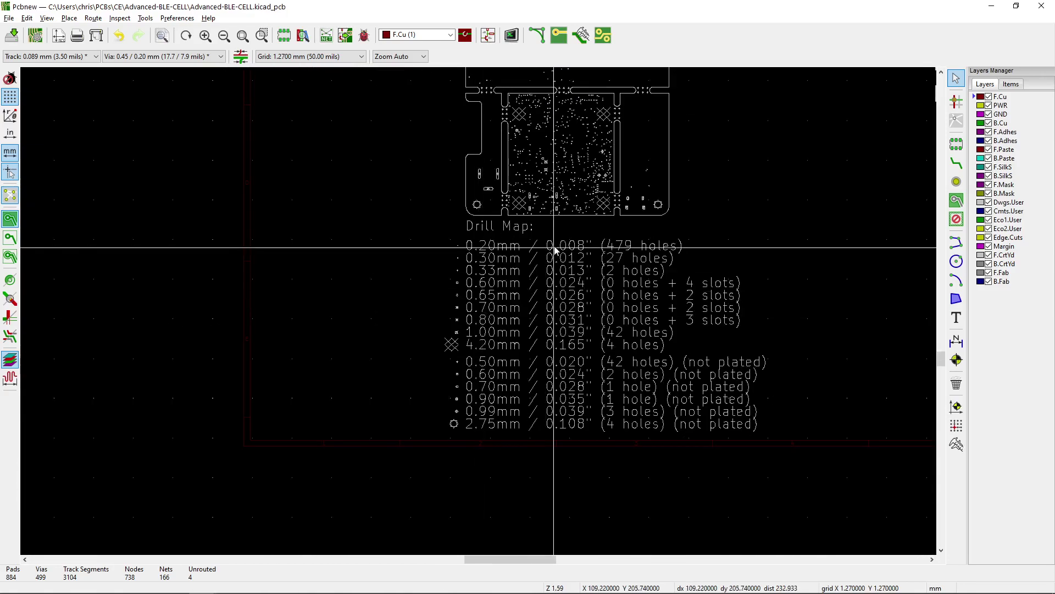
{"action": "scroll", "coordinate": [424, 369], "scroll_direction": "up", "scroll_amount": 2}
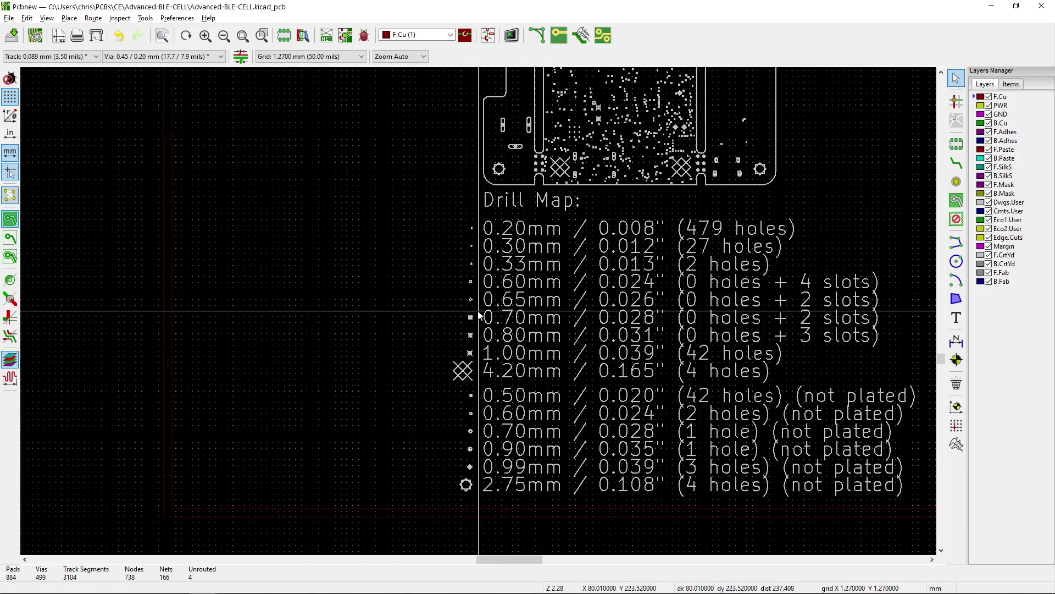
{"action": "scroll", "coordinate": [478, 329], "scroll_direction": "up", "scroll_amount": 5}
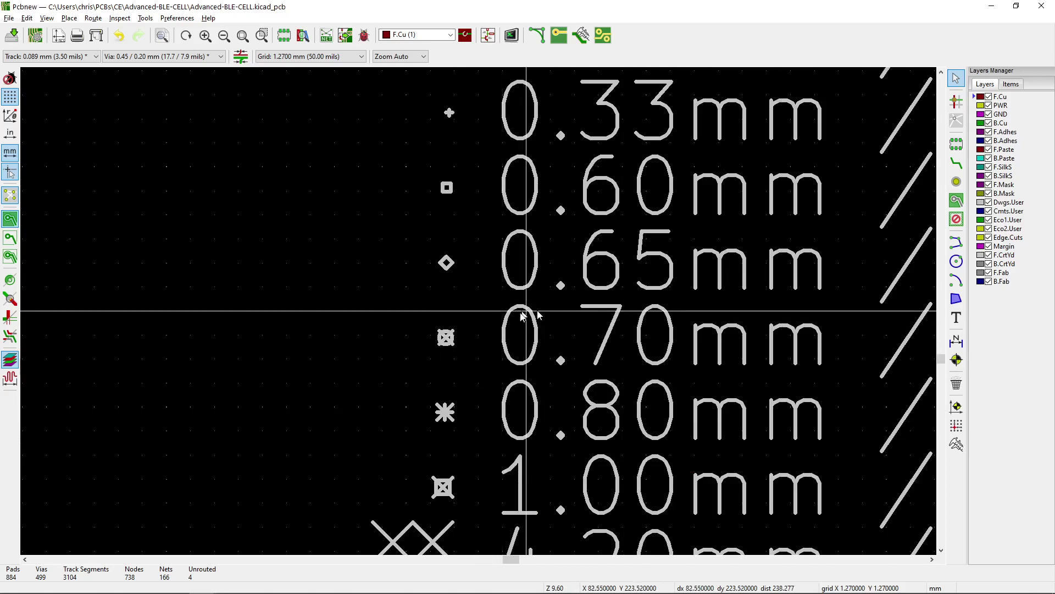
{"action": "scroll", "coordinate": [527, 245], "scroll_direction": "down", "scroll_amount": 3}
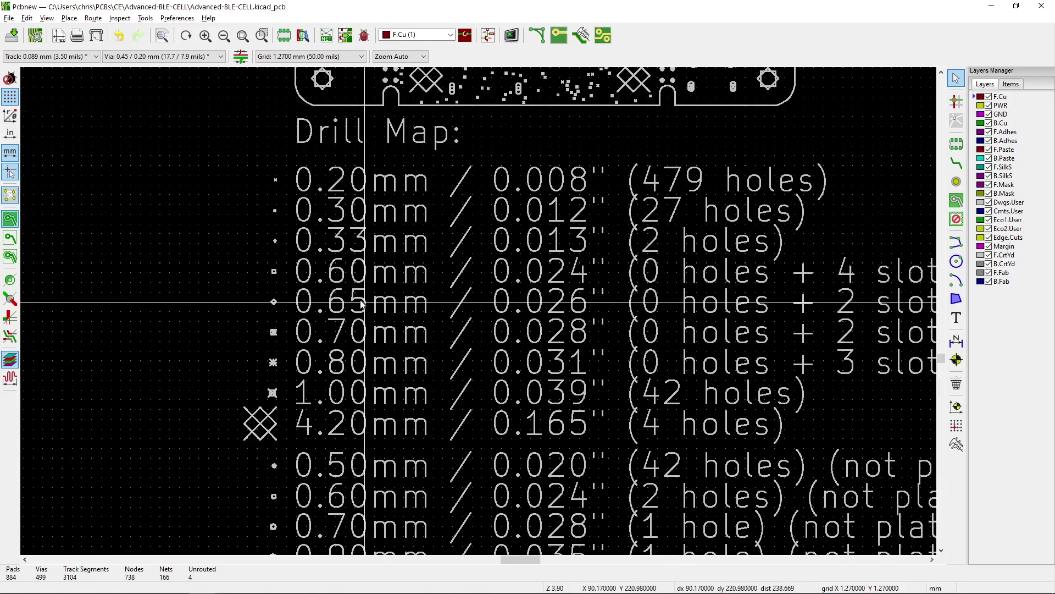
{"action": "scroll", "coordinate": [326, 328], "scroll_direction": "down", "scroll_amount": 1}
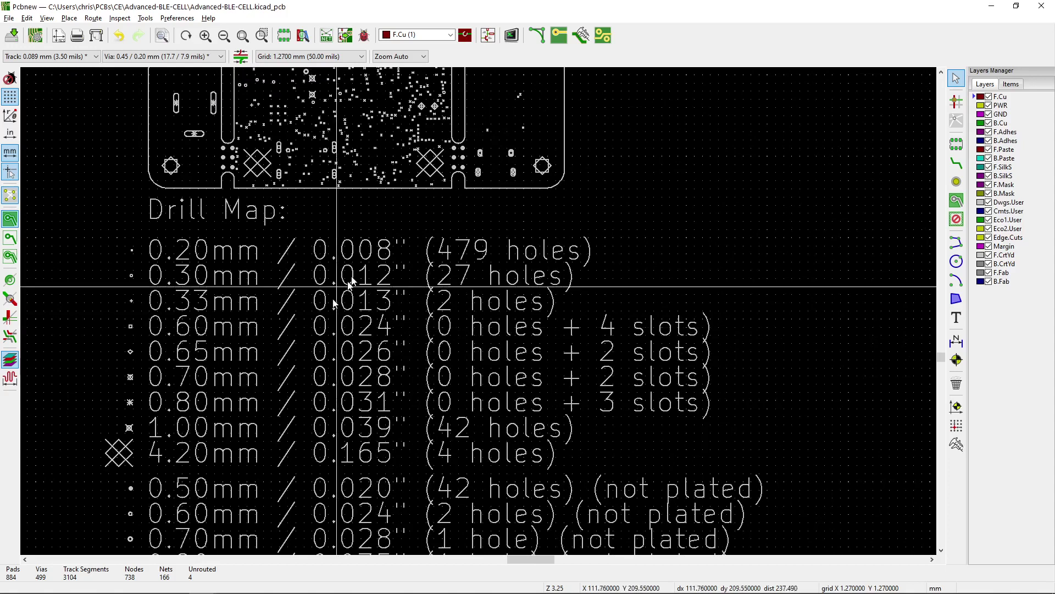
{"action": "middle_click_drag", "start_coordinate": [423, 324], "coordinate": [471, 323]}
{"action": "scroll", "coordinate": [483, 285], "scroll_direction": "up", "scroll_amount": 1}
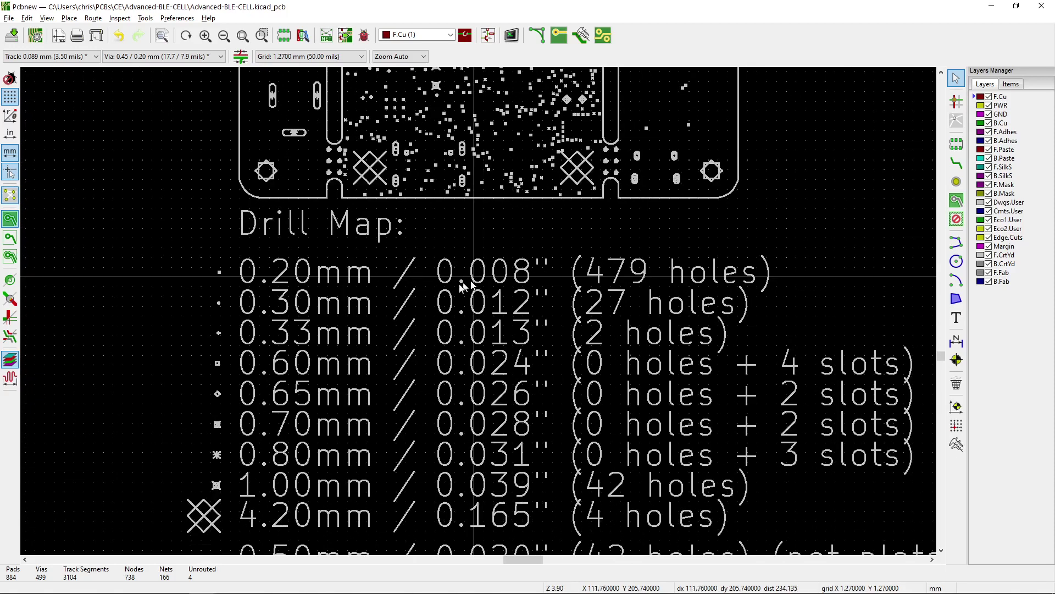
{"action": "middle_click_drag", "start_coordinate": [438, 440], "coordinate": [436, 300]}
{"action": "scroll", "coordinate": [478, 313], "scroll_direction": "down", "scroll_amount": 2}
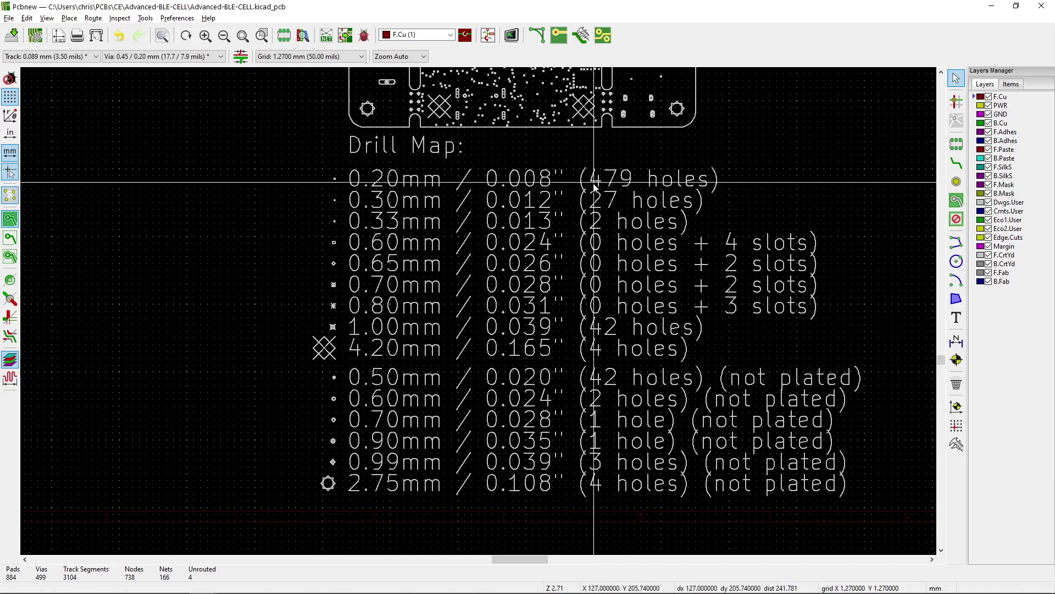
{"action": "scroll", "coordinate": [617, 184], "scroll_direction": "up", "scroll_amount": 2}
{"action": "middle_click_drag", "start_coordinate": [479, 312], "coordinate": [518, 292]}
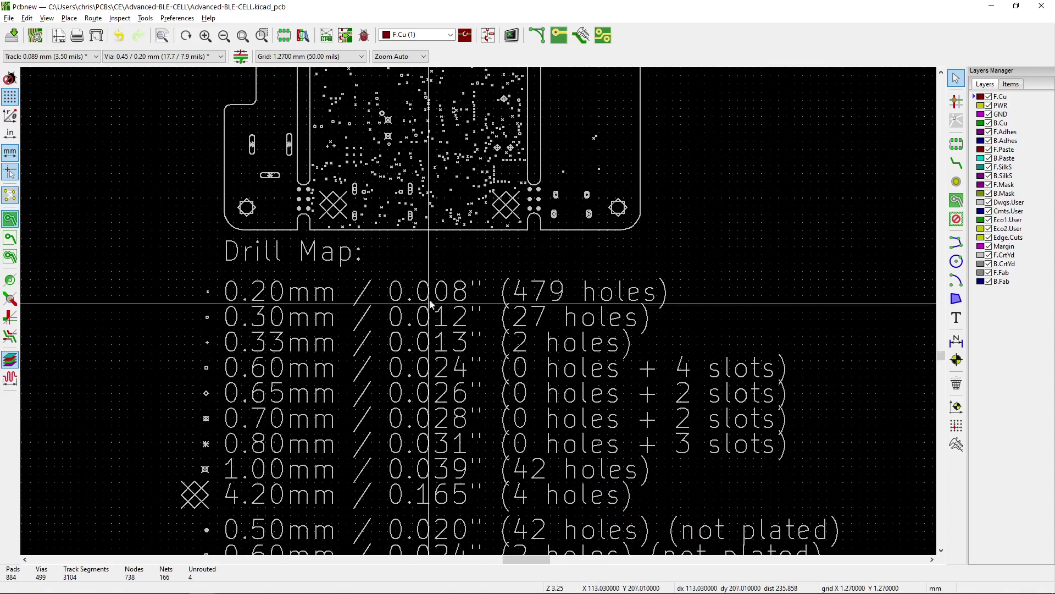
{"action": "scroll", "coordinate": [475, 275], "scroll_direction": "down", "scroll_amount": 3, "text": "shift"}
{"action": "middle_click_drag", "start_coordinate": [445, 196], "coordinate": [406, 207]}
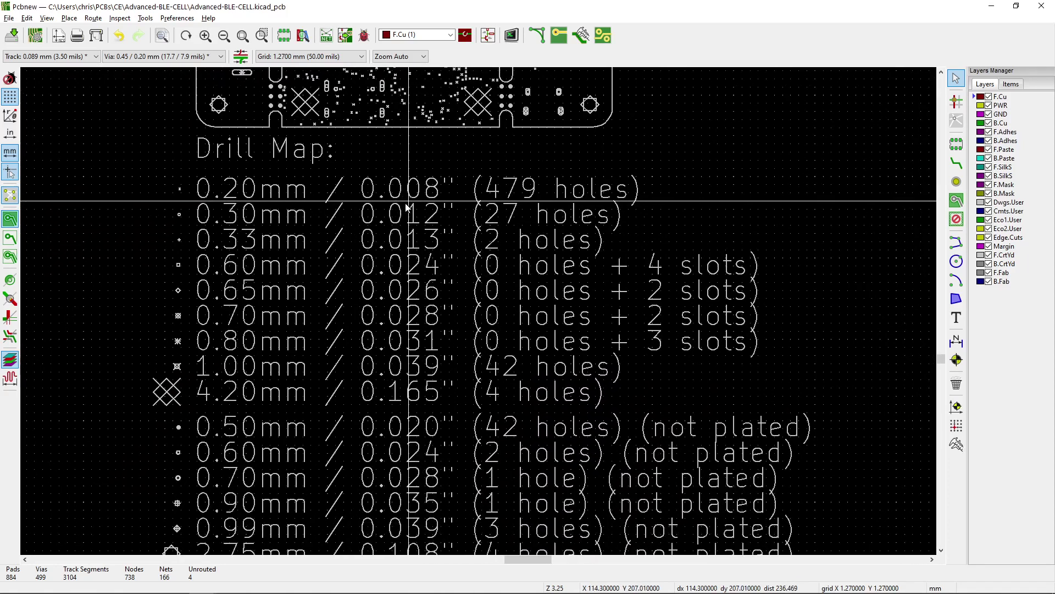
Inspect the drill symbols inside the drill map's board outline up close, around the centre of the inner board
{"action": "scroll", "coordinate": [401, 206], "scroll_direction": "up", "scroll_amount": 5}
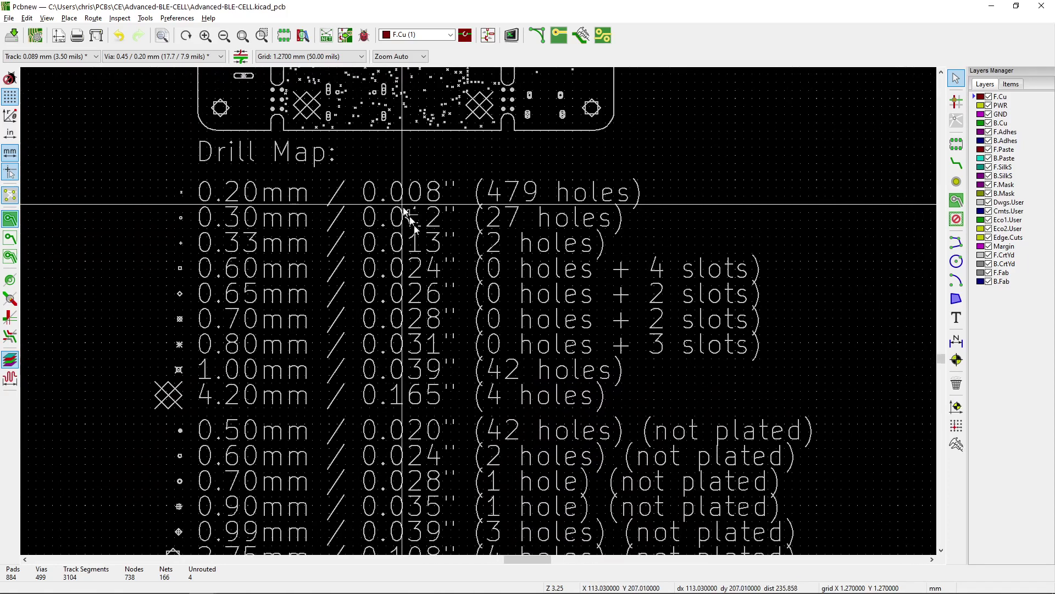
{"action": "scroll", "coordinate": [389, 220], "scroll_direction": "up", "scroll_amount": 7}
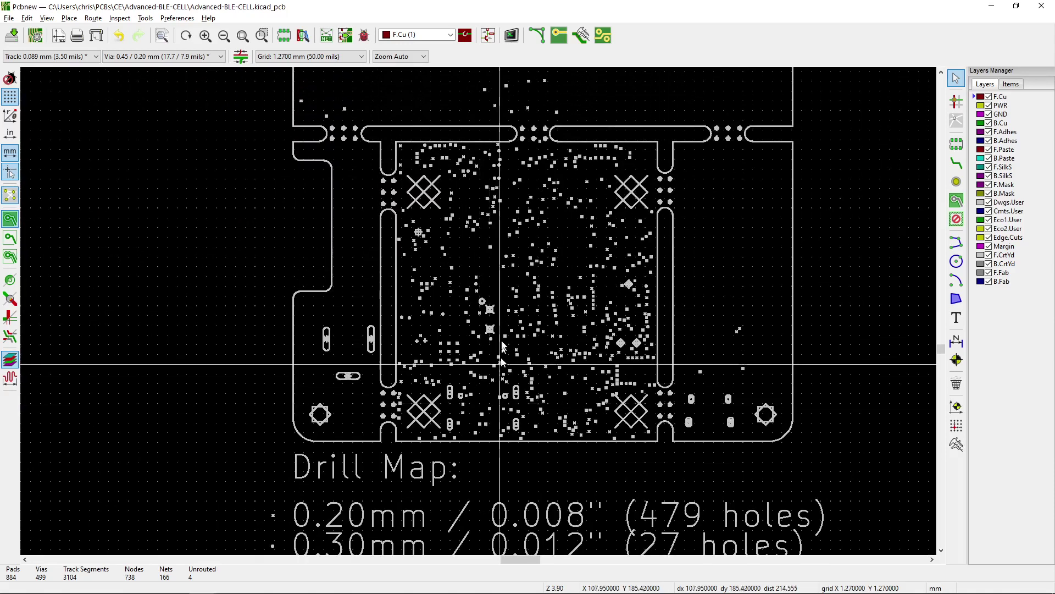
{"action": "scroll", "coordinate": [477, 313], "scroll_direction": "down", "scroll_amount": 1}
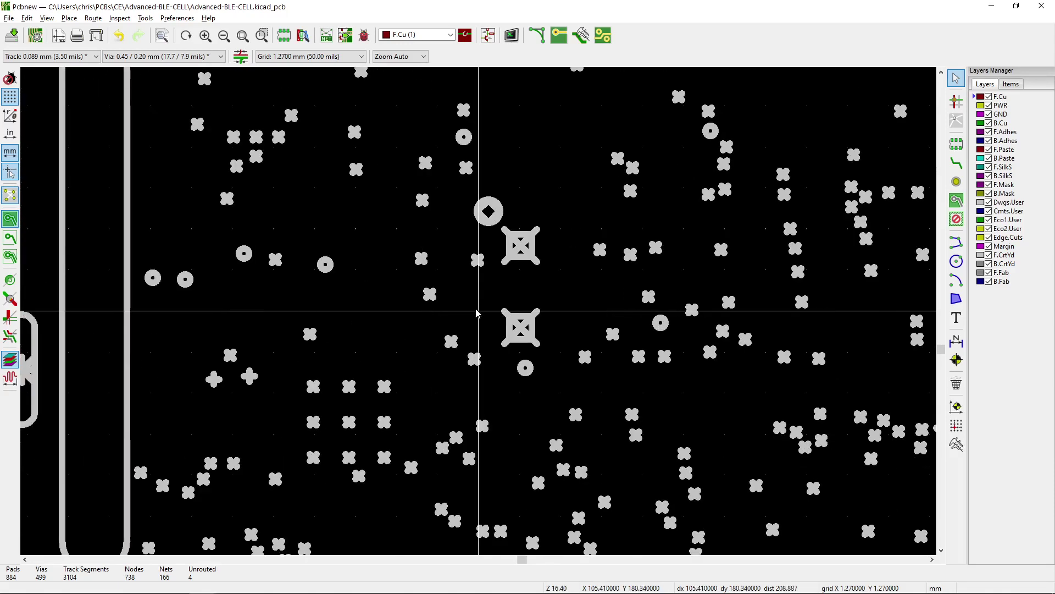
{"action": "scroll", "coordinate": [477, 313], "scroll_direction": "up", "scroll_amount": 1}
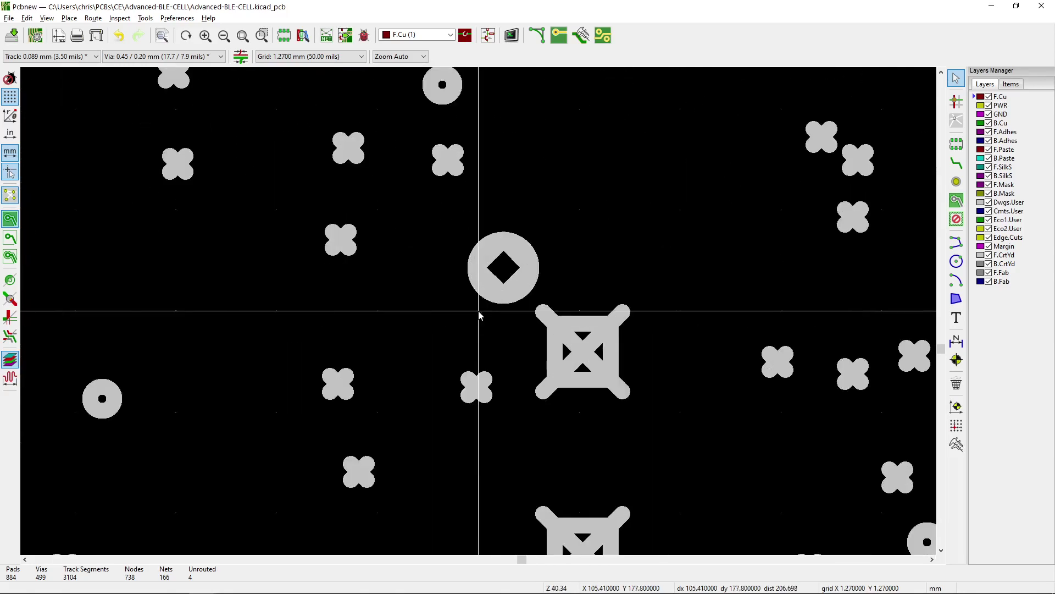
{"action": "scroll", "coordinate": [478, 314], "scroll_direction": "down", "scroll_amount": 1}
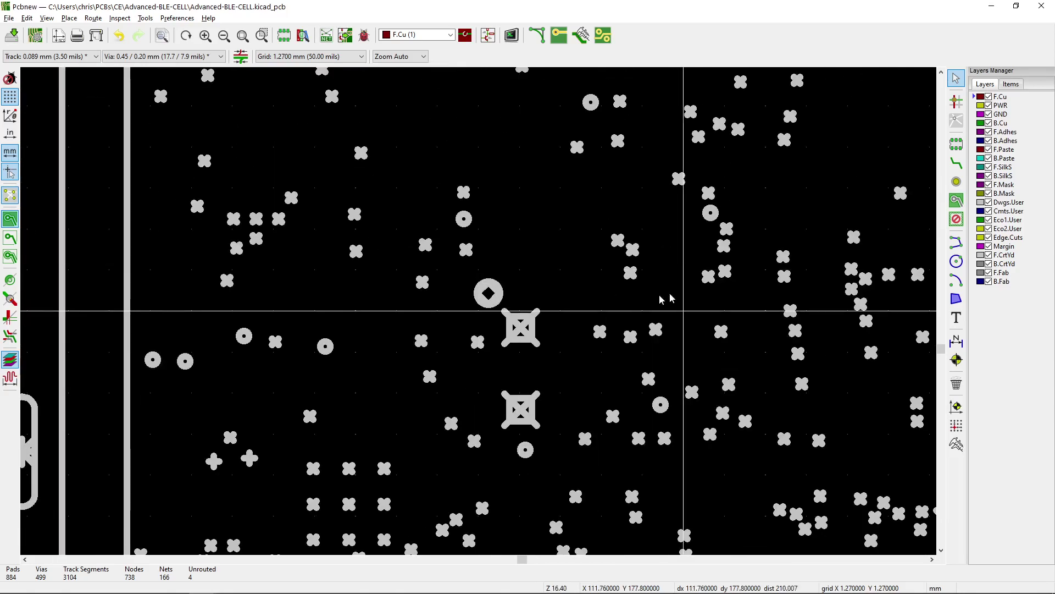
{"action": "scroll", "coordinate": [484, 309], "scroll_direction": "down", "scroll_amount": 12}
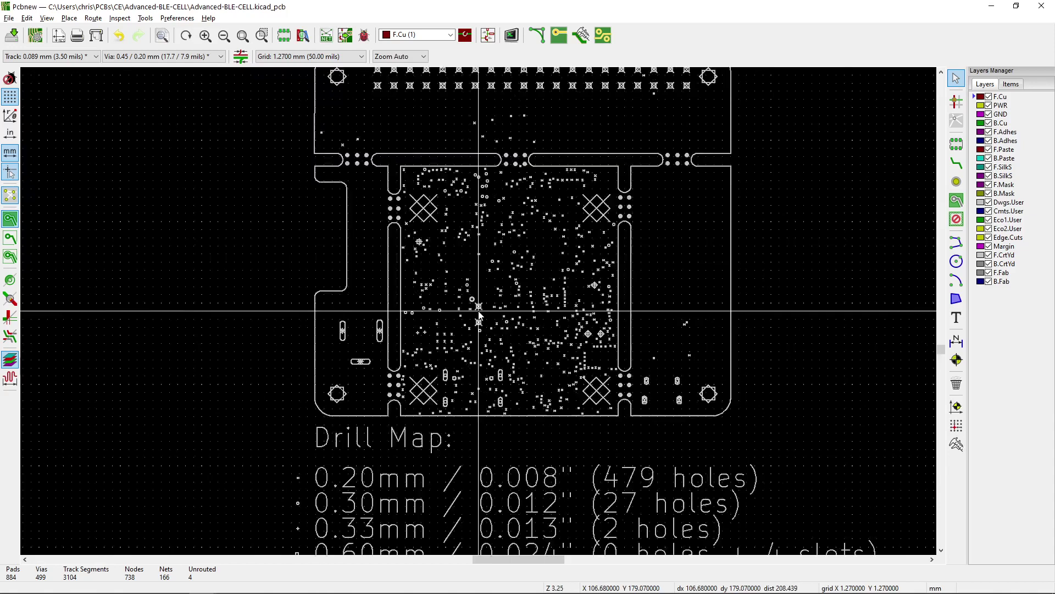
Add the text "ABC Drill Map" on the Dwgs.User layer and place it centred just above the drill map's board outline
{"action": "scroll", "coordinate": [492, 300], "scroll_direction": "up", "scroll_amount": 5, "text": "shift"}
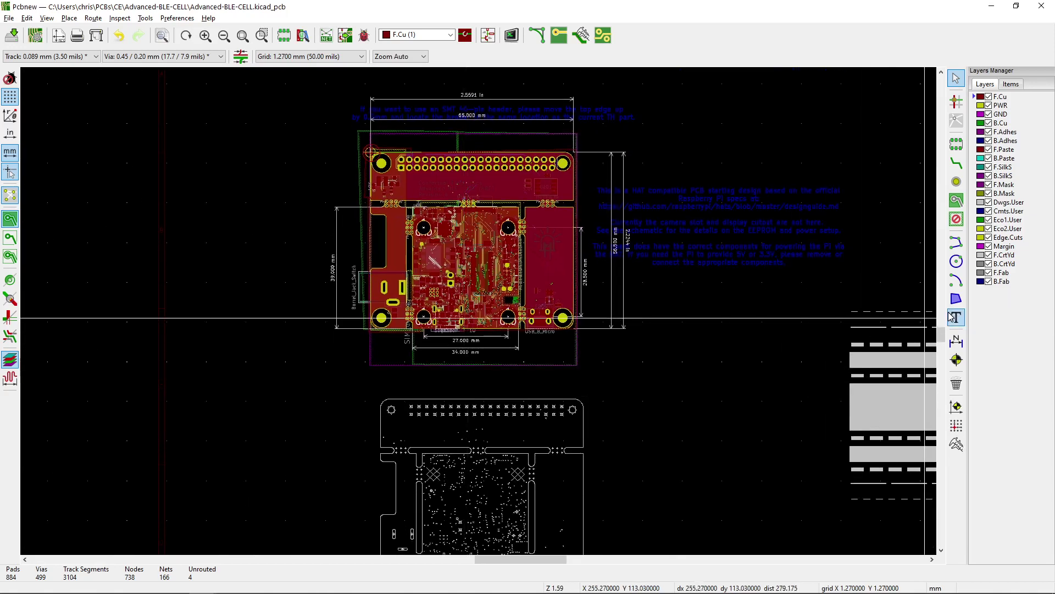
{"action": "left_click", "coordinate": [425, 392]}
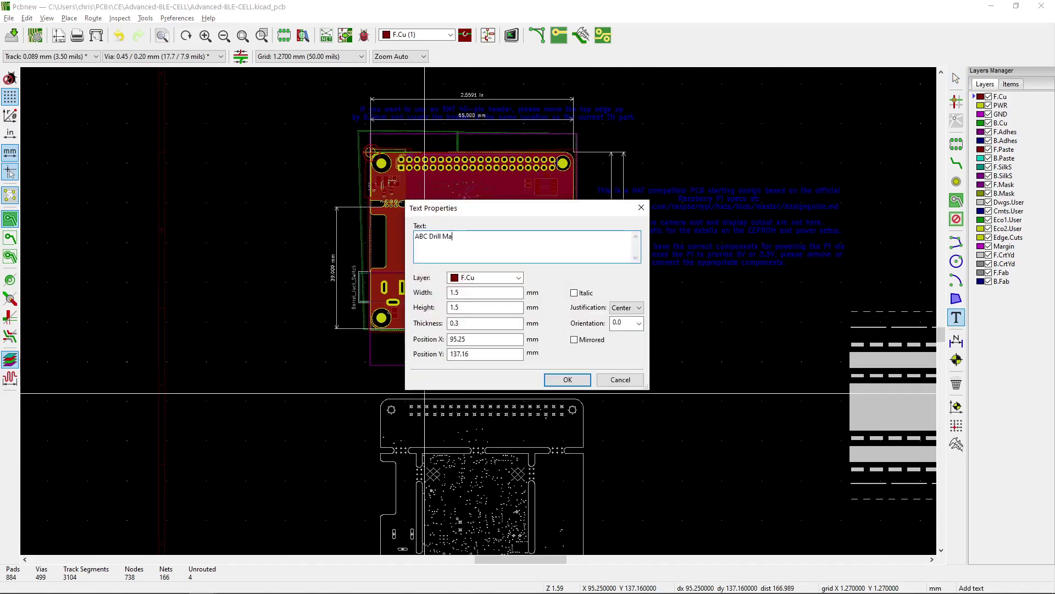
{"action": "left_click", "coordinate": [484, 277]}
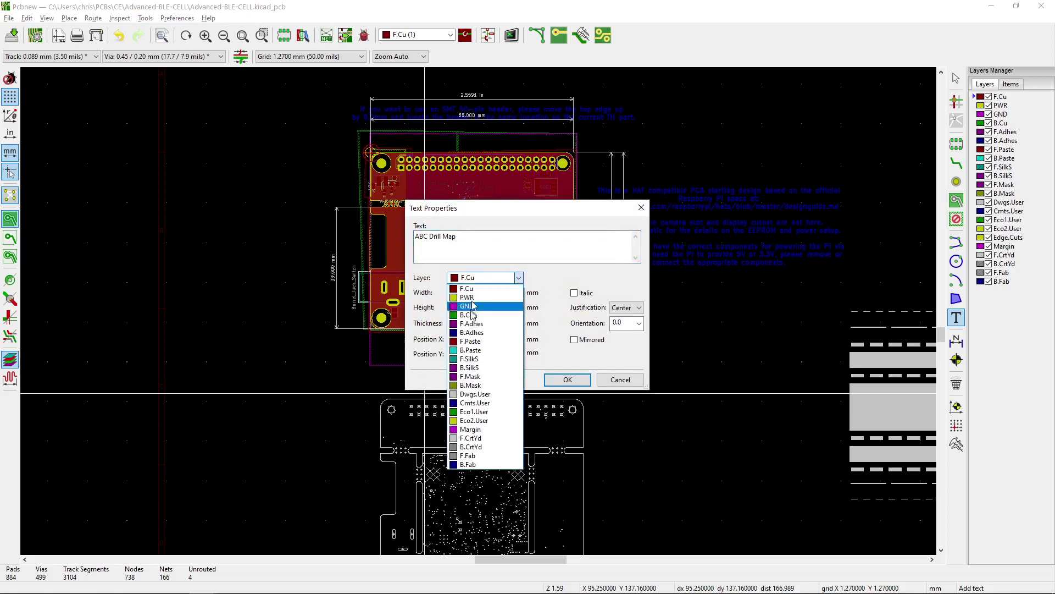
{"action": "left_click", "coordinate": [484, 391]}
{"action": "left_click", "coordinate": [567, 380]}
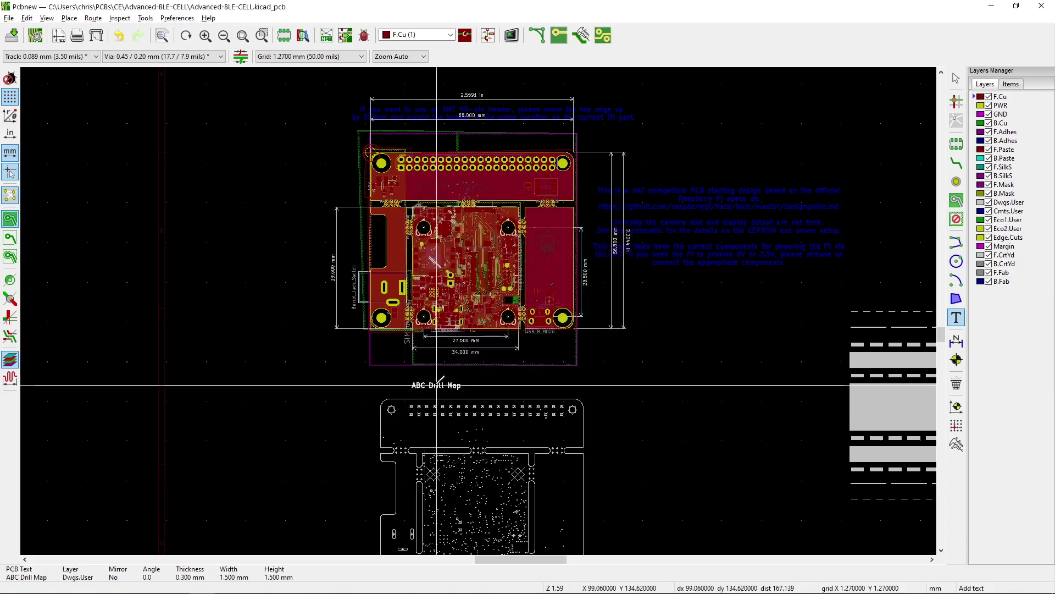
{"action": "left_click", "coordinate": [482, 385]}
Duplicate the drill map title, place the copy above the dimensioned board, and change its text to "ABC Dimensions"
{"action": "key", "text": "ctrl+d"}
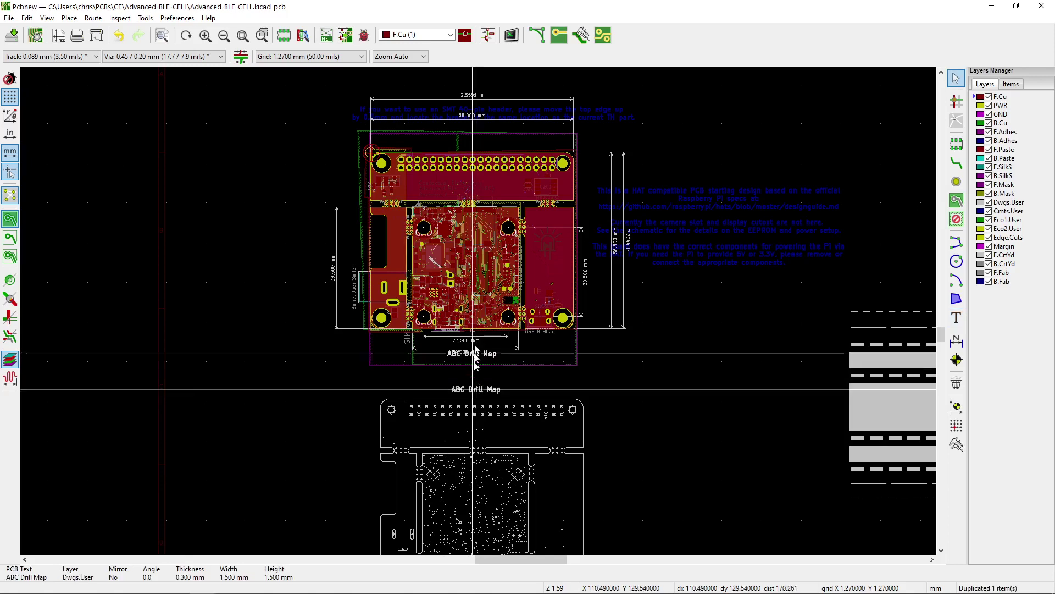
{"action": "left_click", "coordinate": [484, 157]}
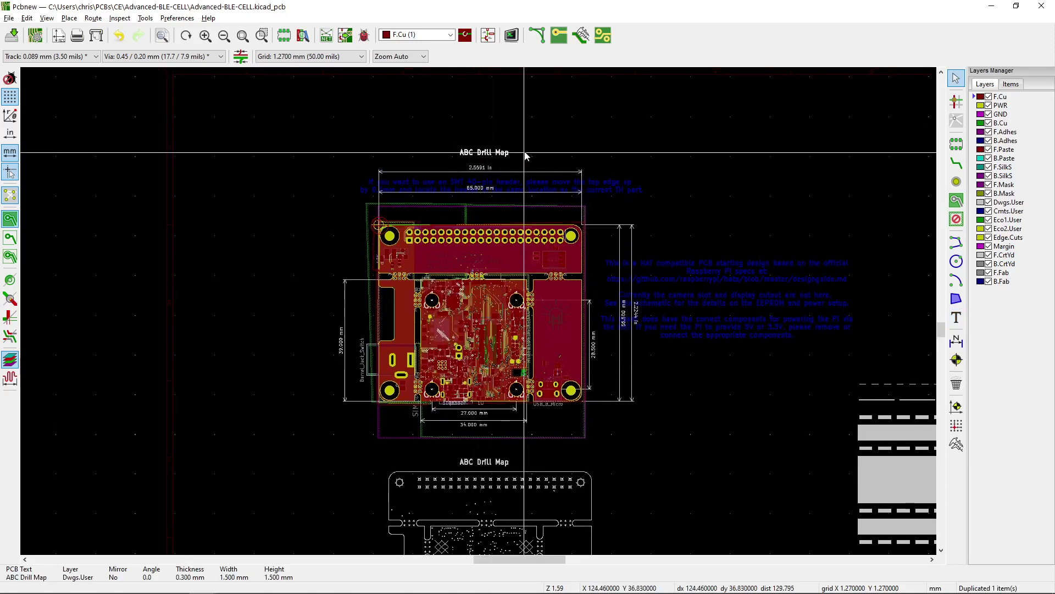
{"action": "double_click", "coordinate": [474, 157]}
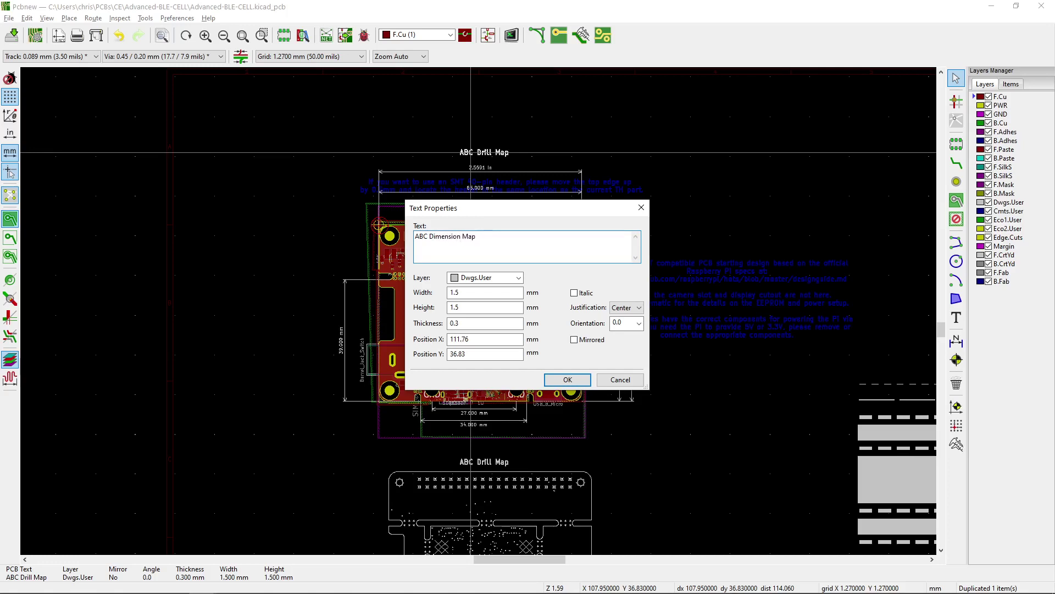
{"action": "left_click", "coordinate": [567, 380]}
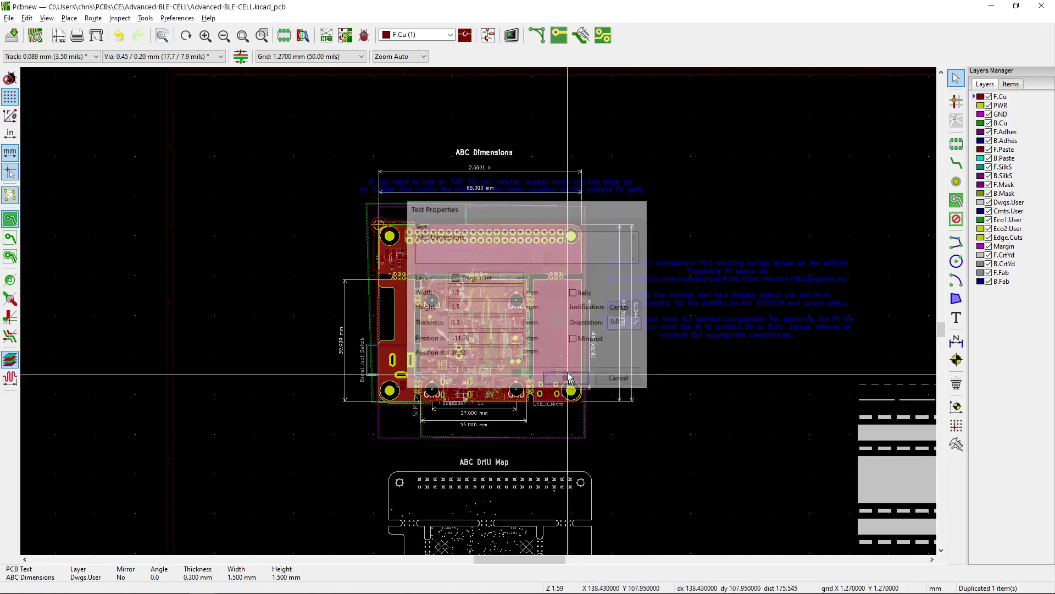
{"action": "left_click", "coordinate": [482, 159]}
Review the whole drawing sheet, checking the layer stackup table, the dimensioned board and the titled drill map
{"action": "scroll", "coordinate": [484, 165], "scroll_direction": "down", "scroll_amount": 4}
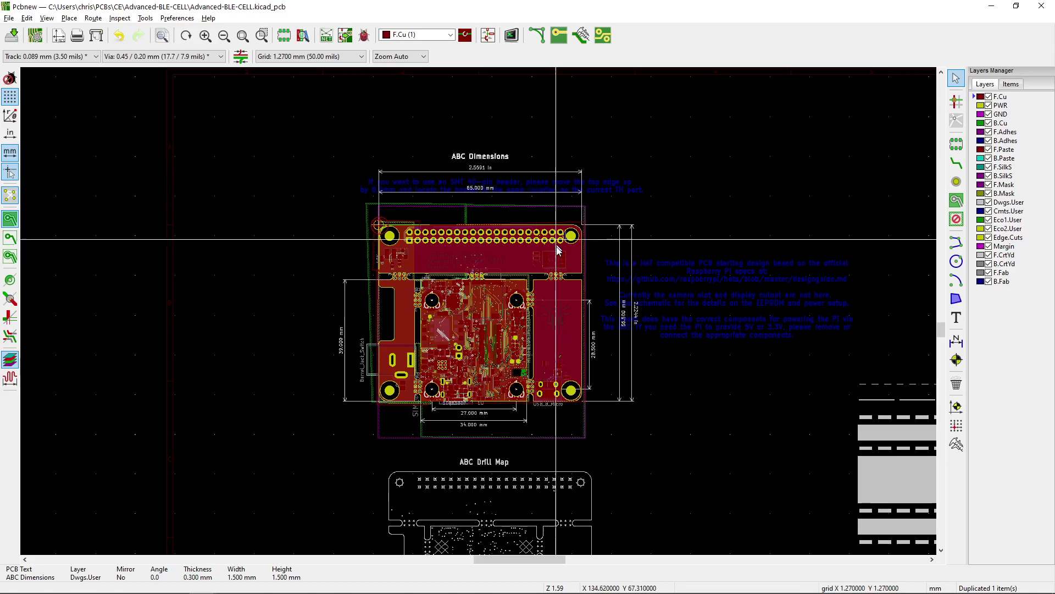
{"action": "scroll", "coordinate": [577, 377], "scroll_direction": "down", "scroll_amount": 1, "text": "shift"}
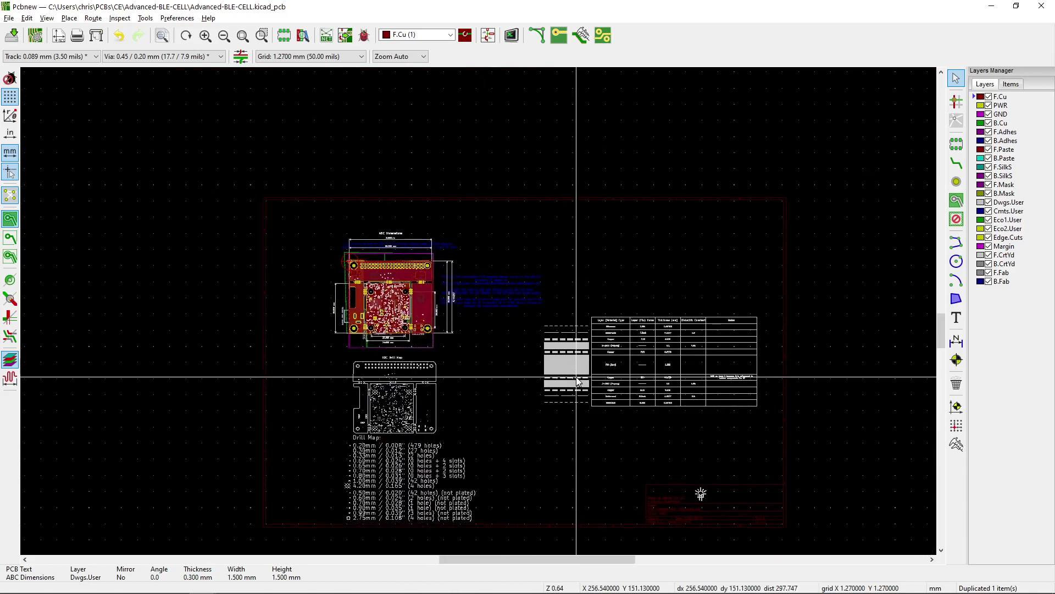
{"action": "scroll", "coordinate": [666, 317], "scroll_direction": "up", "scroll_amount": 5}
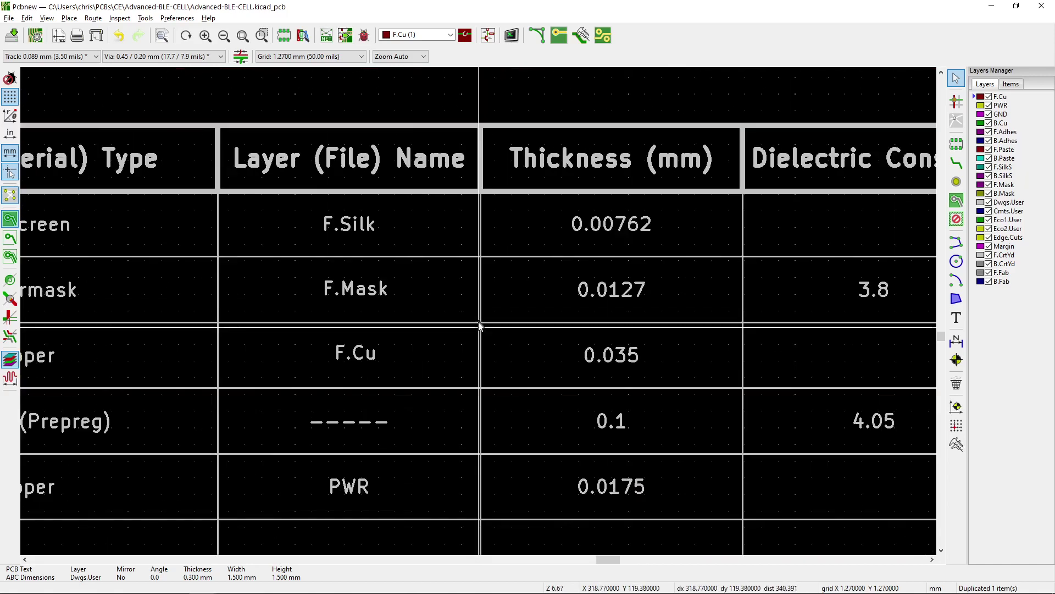
{"action": "scroll", "coordinate": [483, 319], "scroll_direction": "down", "scroll_amount": 4}
{"action": "scroll", "coordinate": [476, 342], "scroll_direction": "up", "scroll_amount": 1}
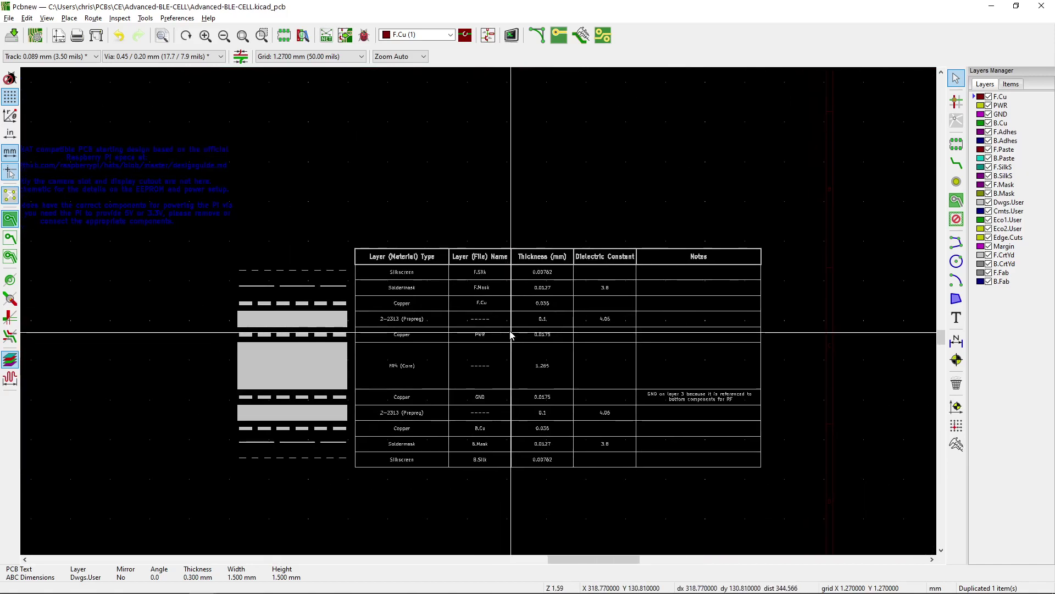
{"action": "scroll", "coordinate": [495, 373], "scroll_direction": "down", "scroll_amount": 1, "text": "shift"}
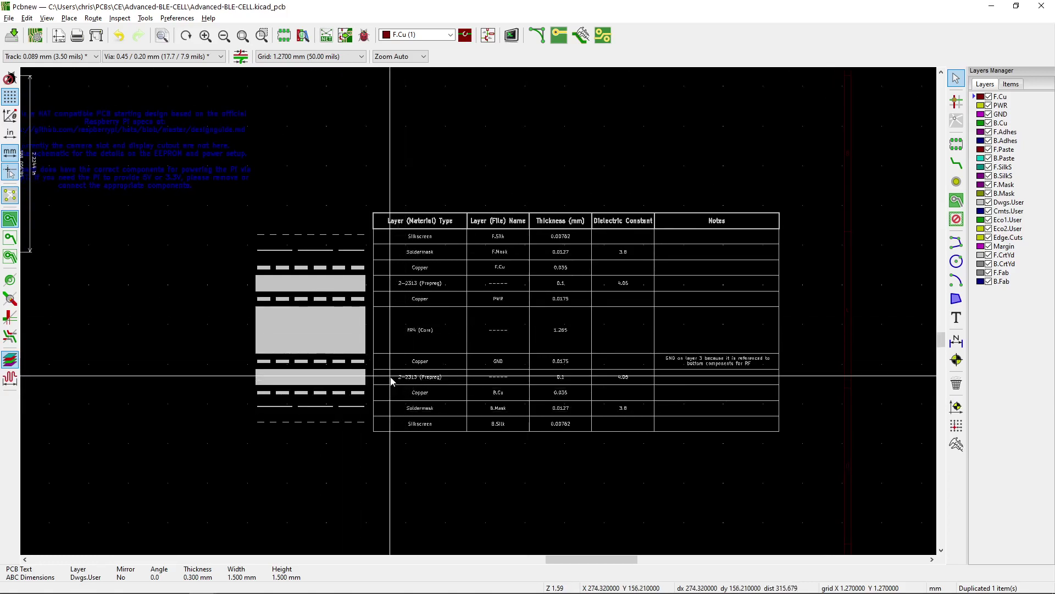
{"action": "scroll", "coordinate": [622, 374], "scroll_direction": "left", "scroll_amount": 3, "text": "ctrl"}
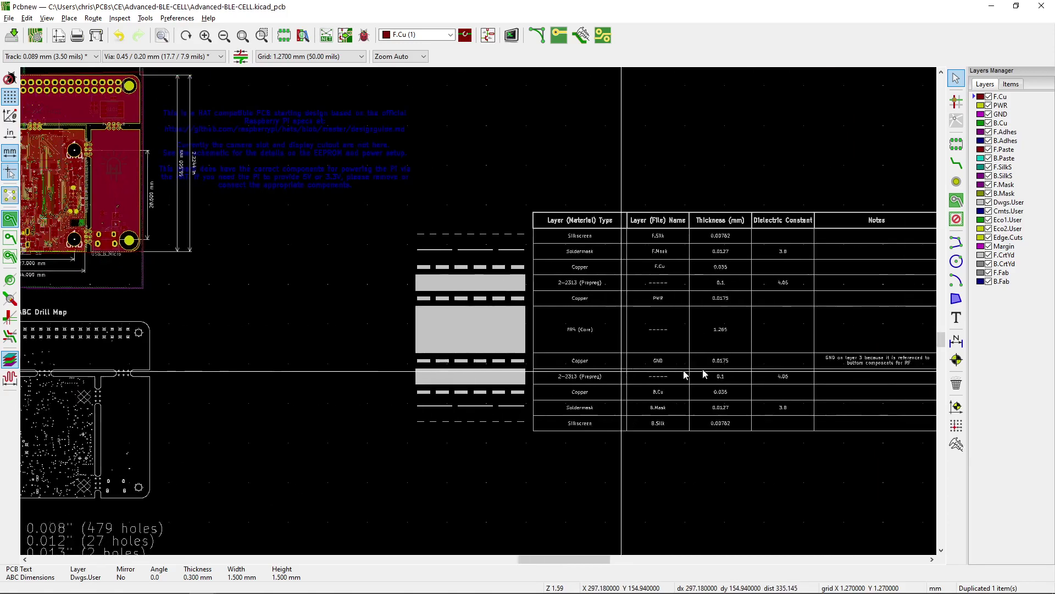
{"action": "scroll", "coordinate": [365, 270], "scroll_direction": "left", "scroll_amount": 3, "text": "ctrl"}
{"action": "scroll", "coordinate": [242, 365], "scroll_direction": "up", "scroll_amount": 1, "text": "shift"}
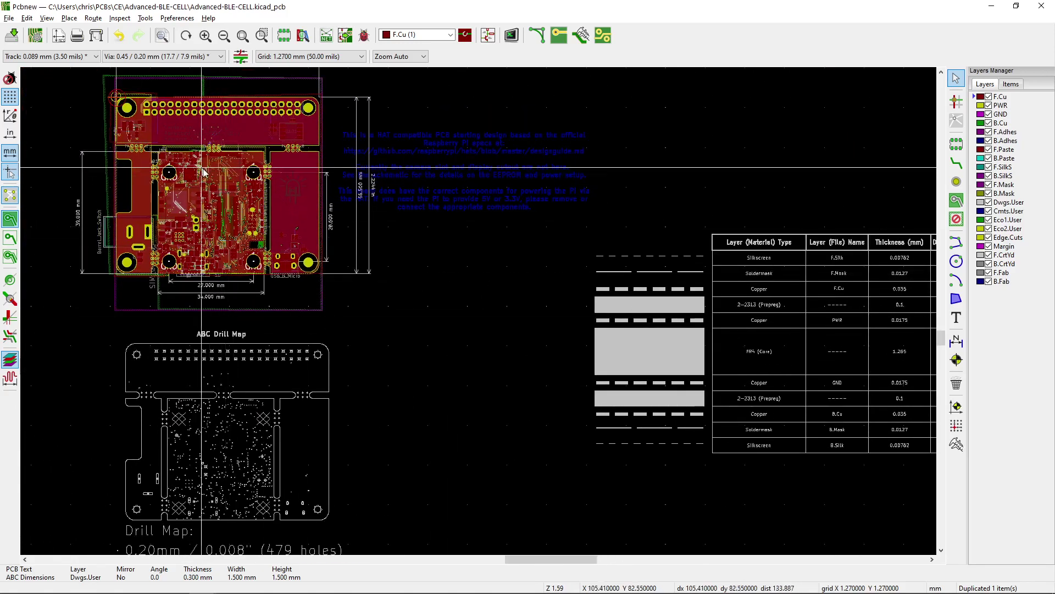
{"action": "scroll", "coordinate": [656, 335], "scroll_direction": "down", "scroll_amount": 2}
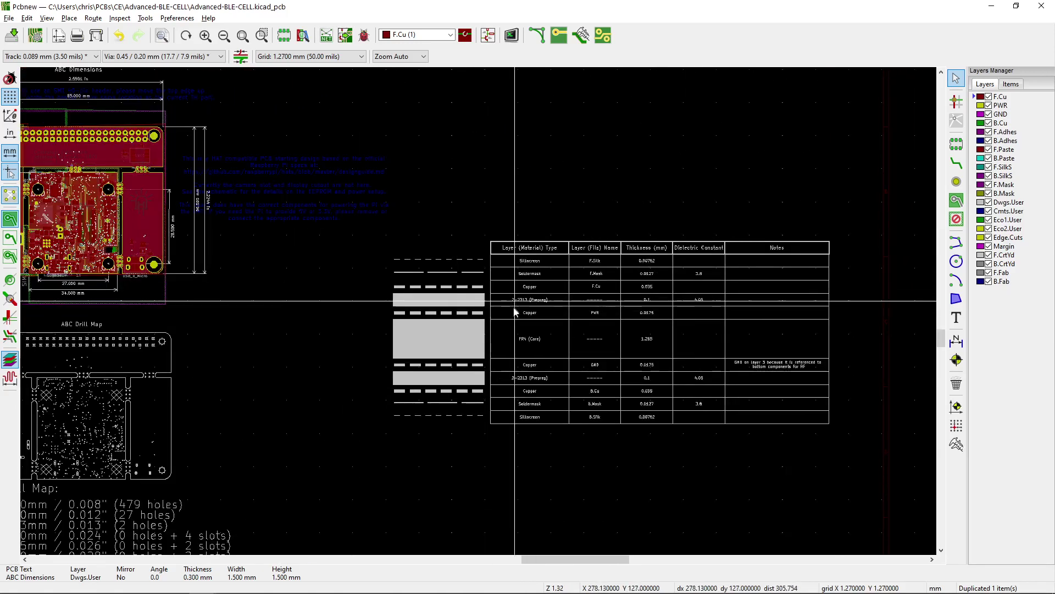
{"action": "scroll", "coordinate": [515, 306], "scroll_direction": "up", "scroll_amount": 1, "text": "shift"}
Switch to the Chrome browser, bring up the article "14 Things Your Fab-House Needs to Know", and skim its introduction on fabrication notes
{"action": "key", "text": "alt+Tab"}
{"action": "key", "text": "alt+Tab"}
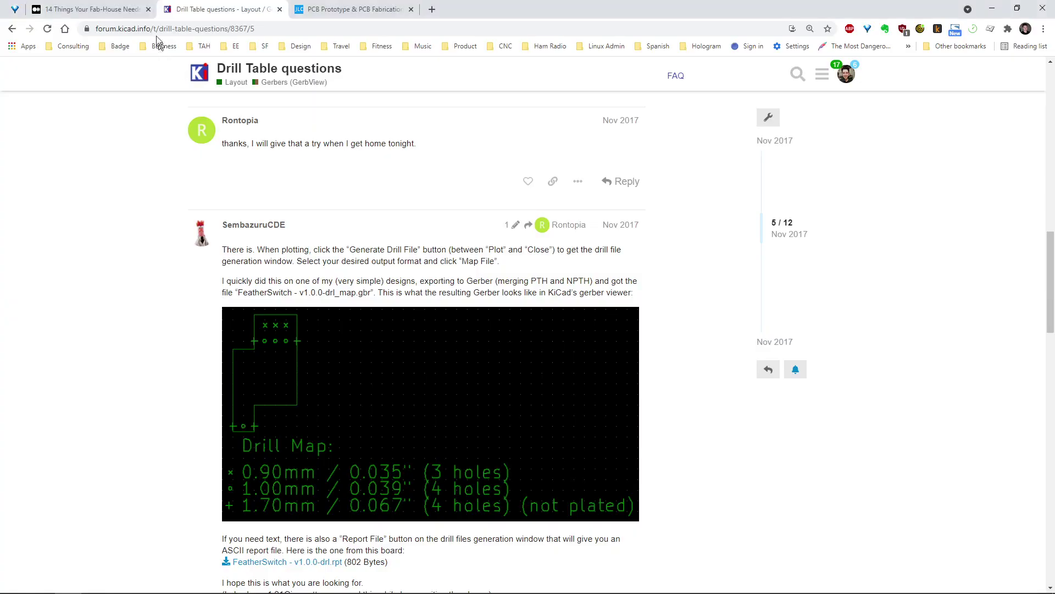
{"action": "left_click", "coordinate": [98, 11]}
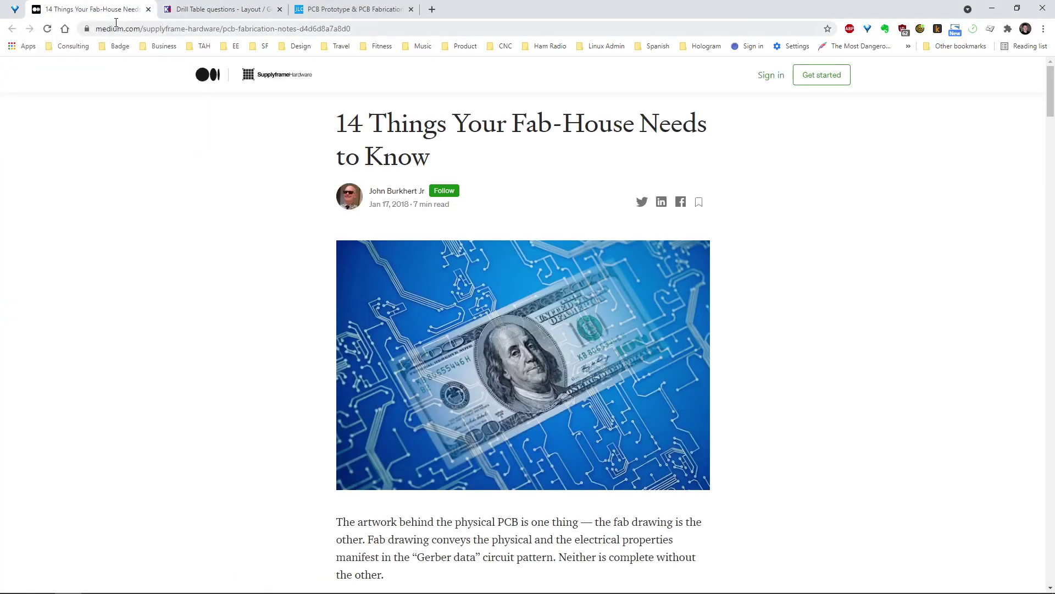
{"action": "scroll", "coordinate": [410, 225], "scroll_direction": "down", "scroll_amount": 20}
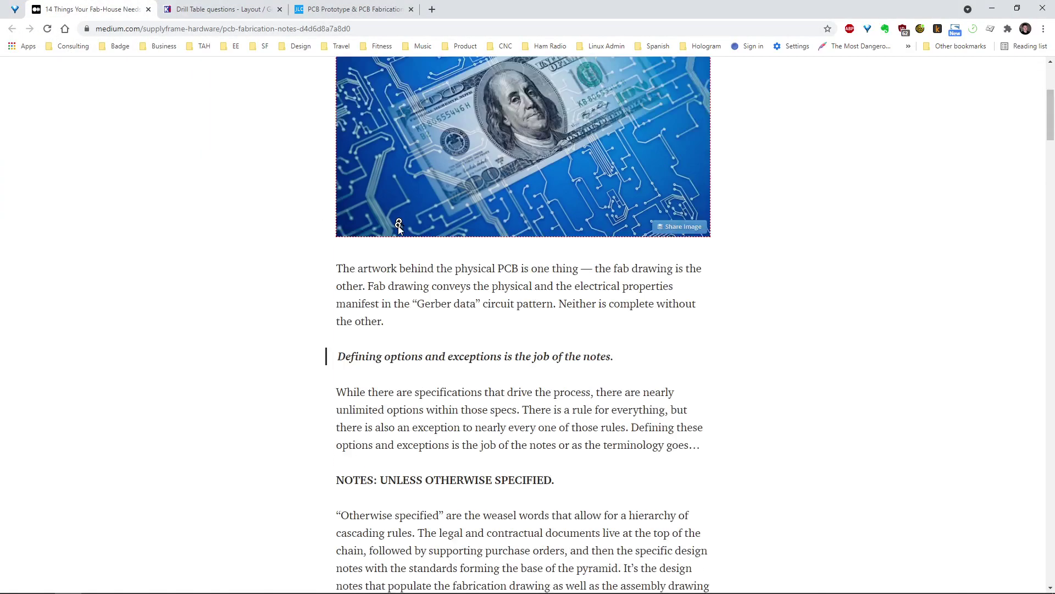
{"action": "scroll", "coordinate": [401, 229], "scroll_direction": "up", "scroll_amount": 12}
{"action": "scroll", "coordinate": [403, 230], "scroll_direction": "up", "scroll_amount": 6}
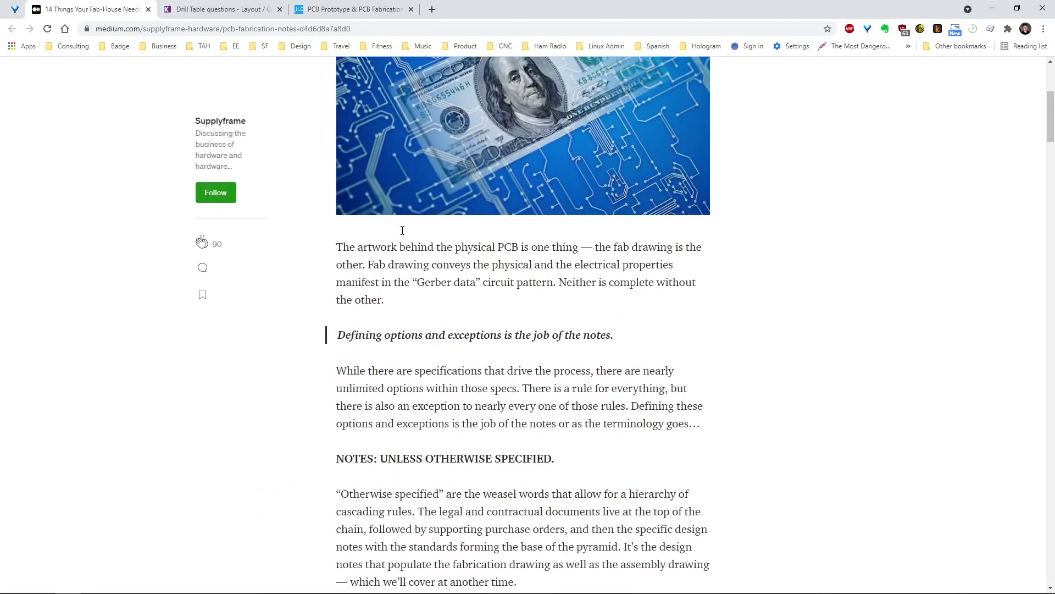
Select and copy the article's full fabrication notes list, from "NOTES: UNLESS OTHERWISE SPECIFIED" through the impedance notes
{"action": "scroll", "coordinate": [393, 237], "scroll_direction": "down", "scroll_amount": 18}
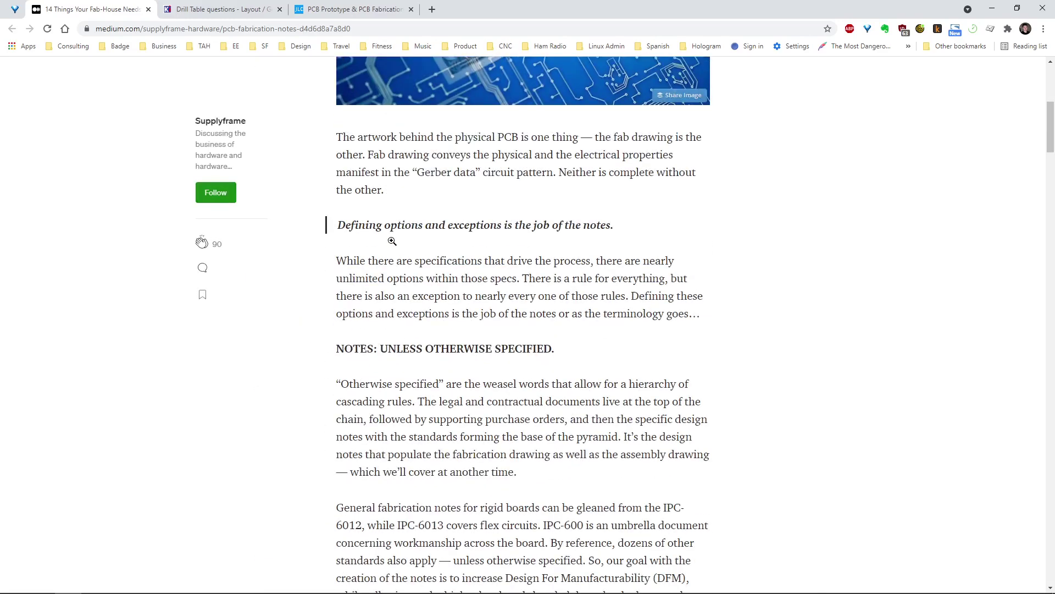
{"action": "scroll", "coordinate": [392, 253], "scroll_direction": "down", "scroll_amount": 20}
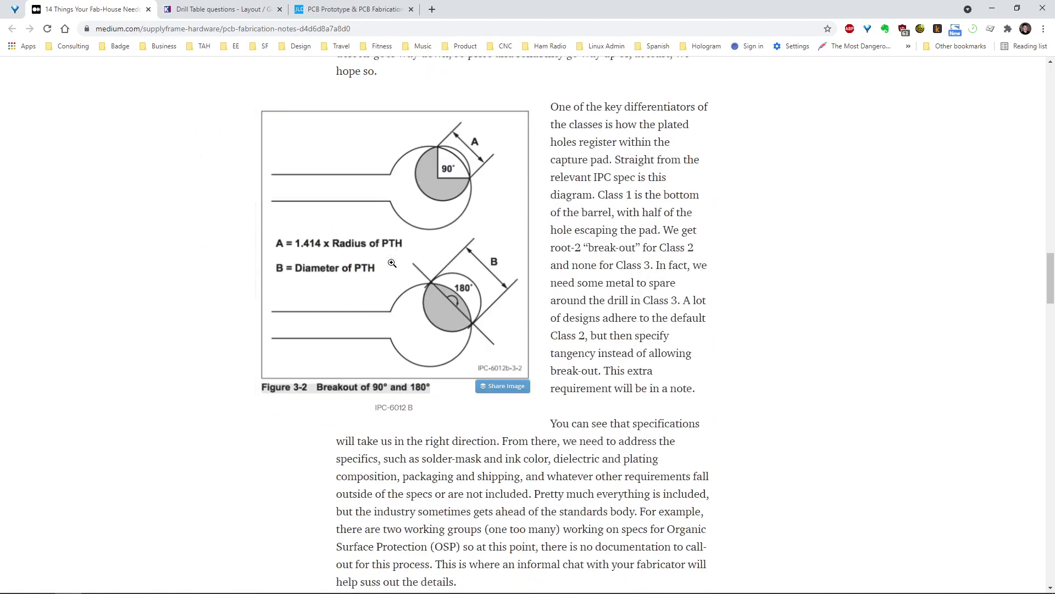
{"action": "scroll", "coordinate": [394, 268], "scroll_direction": "up", "scroll_amount": 2}
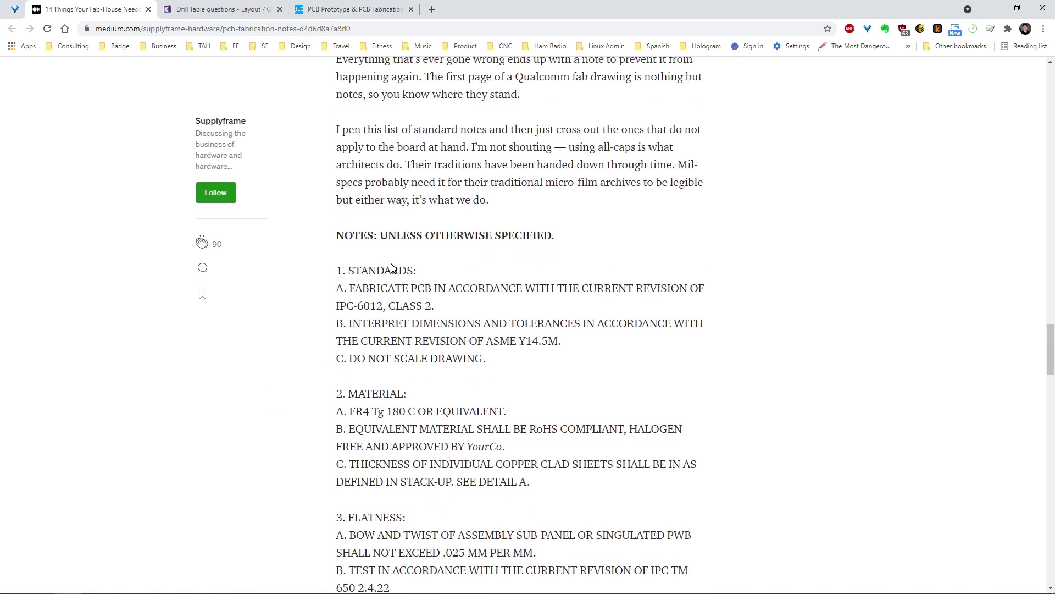
{"action": "left_click_drag", "start_coordinate": [340, 234], "coordinate": [573, 175]}
{"action": "scroll", "coordinate": [412, 295], "scroll_direction": "down", "scroll_amount": 18}
{"action": "scroll", "coordinate": [444, 322], "scroll_direction": "down", "scroll_amount": 20}
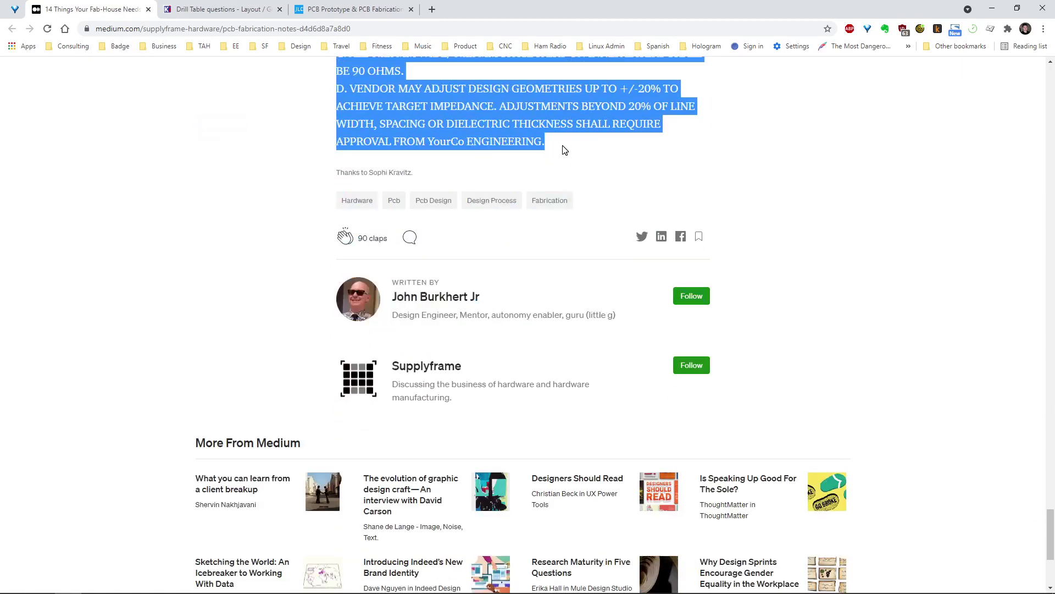
Switch back to Pcbnew, start a new text above the stackup table on the Dwgs.User layer, and paste the copied fabrication notes into it
{"action": "key", "text": "alt+Tab"}
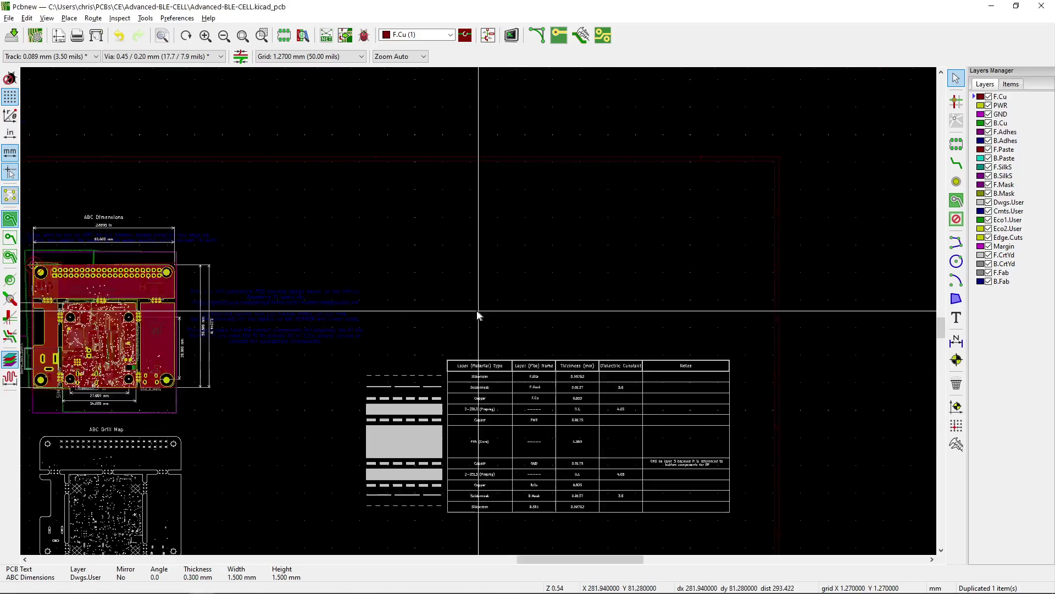
{"action": "scroll", "coordinate": [522, 332], "scroll_direction": "up", "scroll_amount": 4}
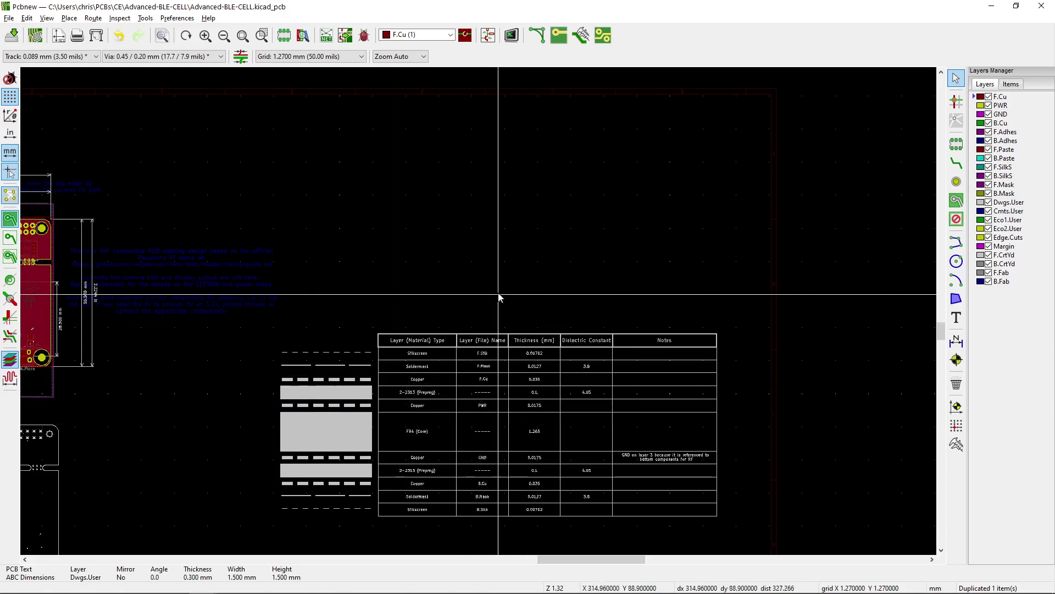
{"action": "middle_click_drag", "start_coordinate": [497, 299], "coordinate": [506, 353]}
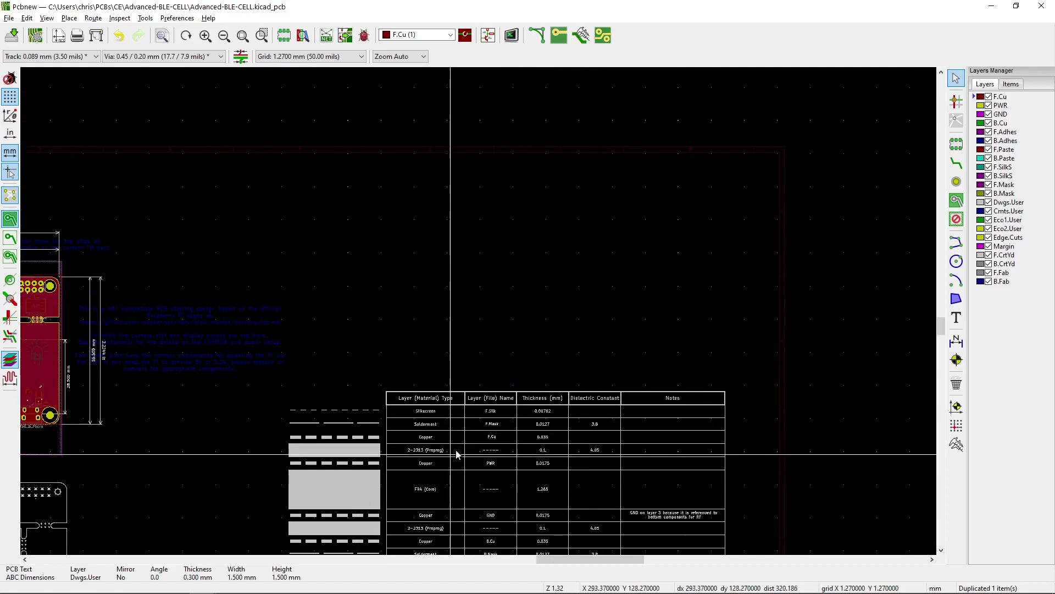
{"action": "middle_click_drag", "start_coordinate": [448, 453], "coordinate": [448, 419]}
{"action": "left_click", "coordinate": [957, 318]}
{"action": "left_click", "coordinate": [361, 267]}
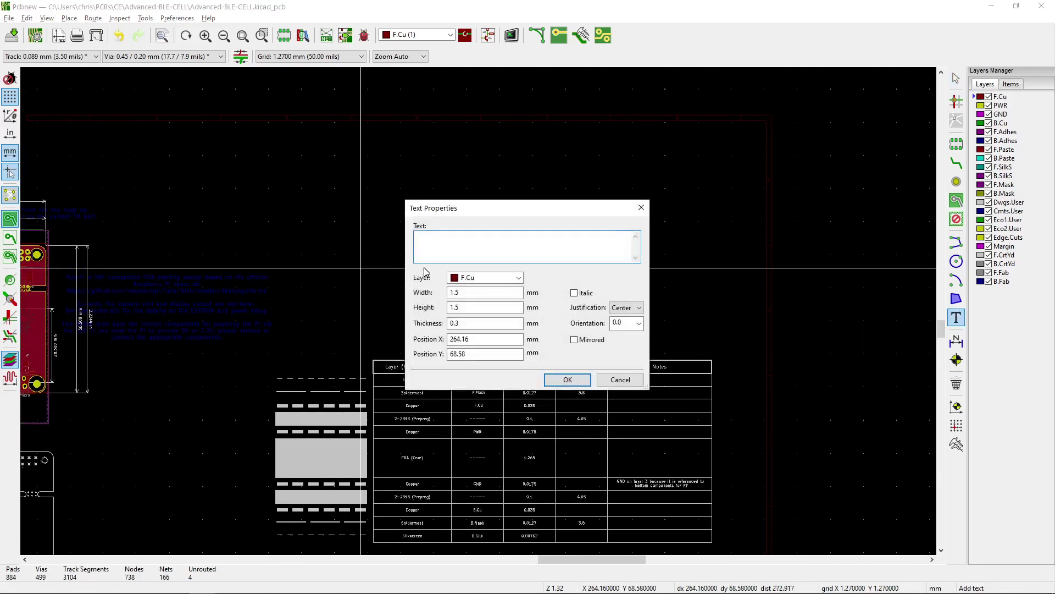
{"action": "left_click", "coordinate": [486, 278]}
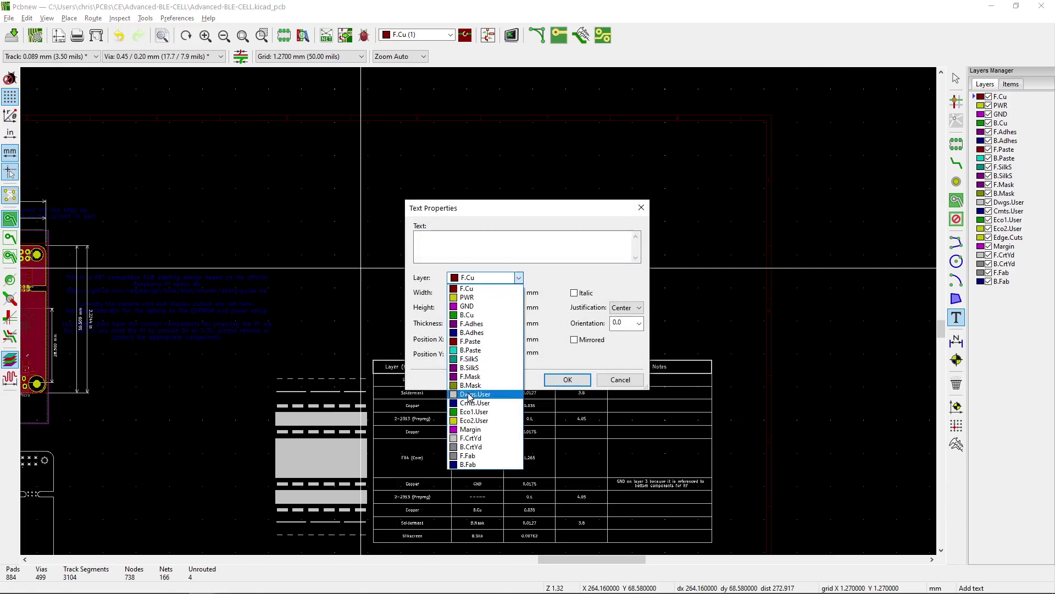
{"action": "left_click", "coordinate": [469, 392]}
{"action": "key", "text": "ctrl+v"}
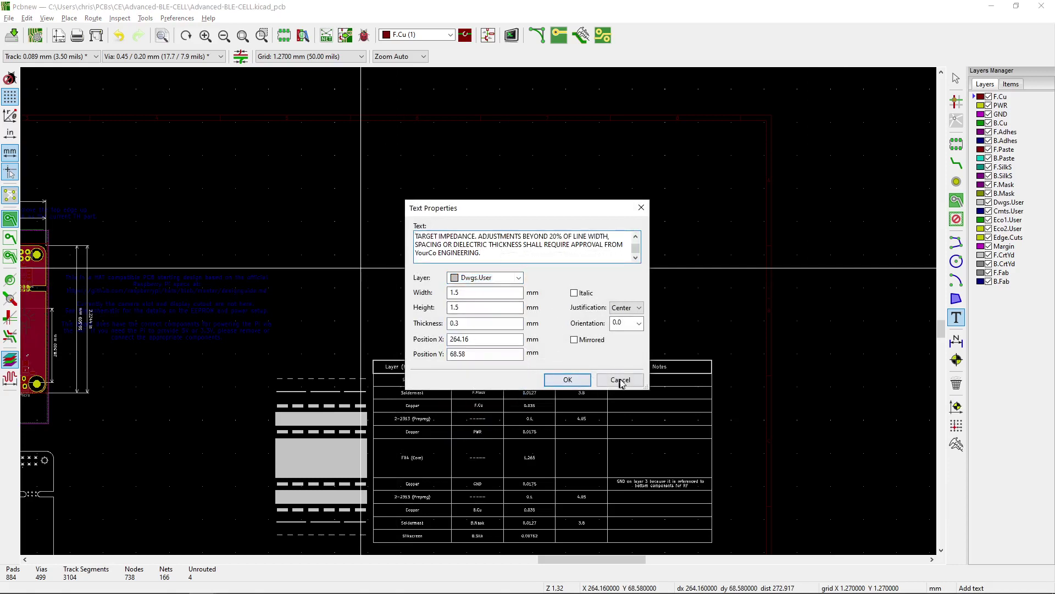
Enlarge the Text Properties dialog and indent the lettered sub-items beneath each numbered heading of the fabrication notes
{"action": "left_click_drag", "start_coordinate": [647, 391], "coordinate": [913, 558]}
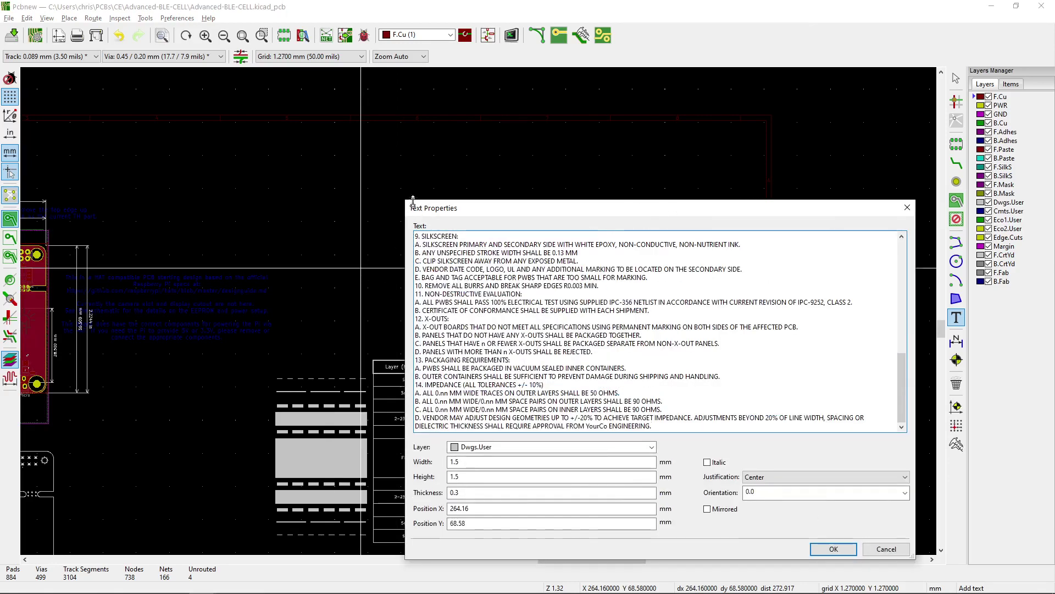
{"action": "left_click_drag", "start_coordinate": [377, 187], "coordinate": [210, 64]}
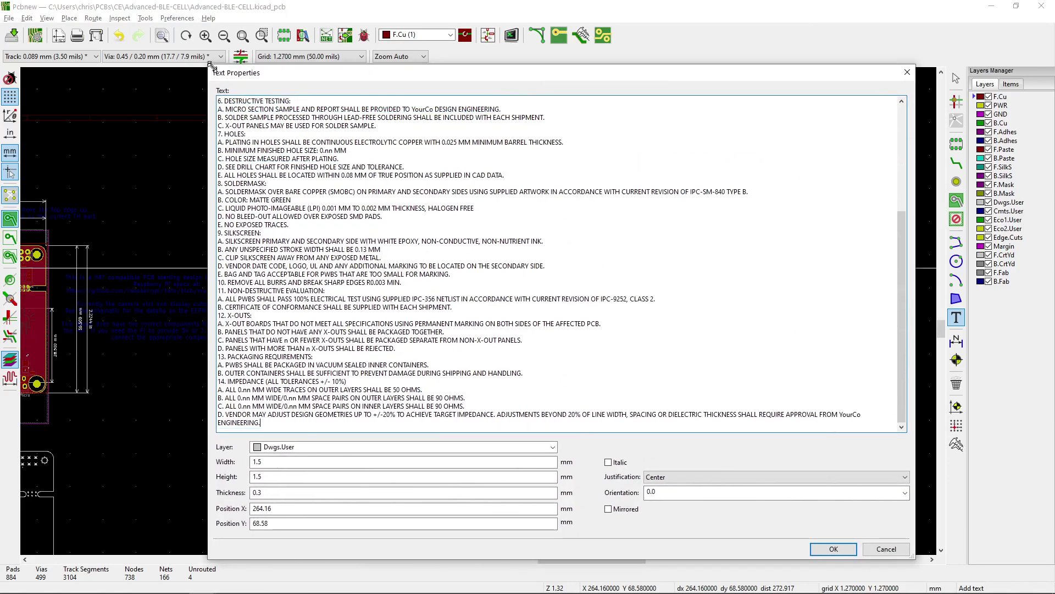
{"action": "scroll", "coordinate": [225, 161], "scroll_direction": "up", "scroll_amount": 7}
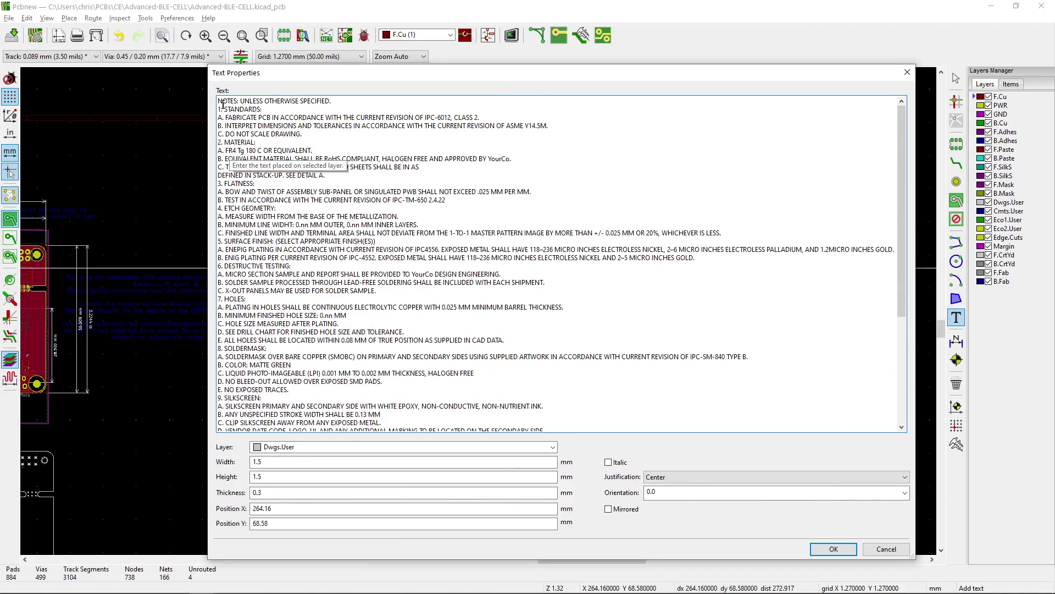
{"action": "left_click", "coordinate": [220, 117]}
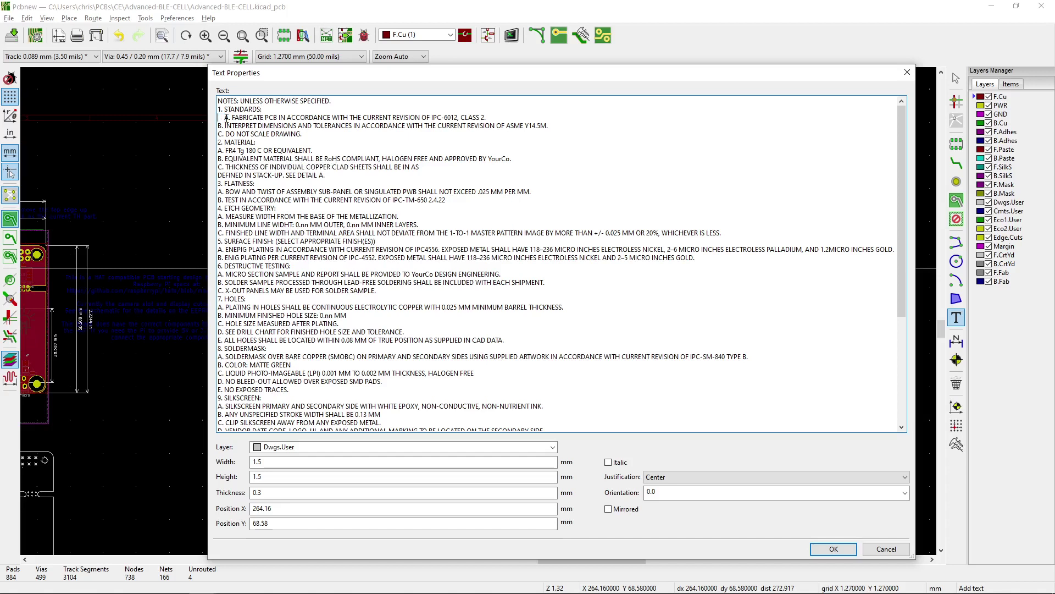
{"action": "key", "text": "Return"}
{"action": "key", "text": "BackSpace"}
{"action": "key", "text": "BackSpace"}
{"action": "key", "text": "BackSpace"}
{"action": "key", "text": "BackSpace"}
{"action": "key", "text": "Return"}
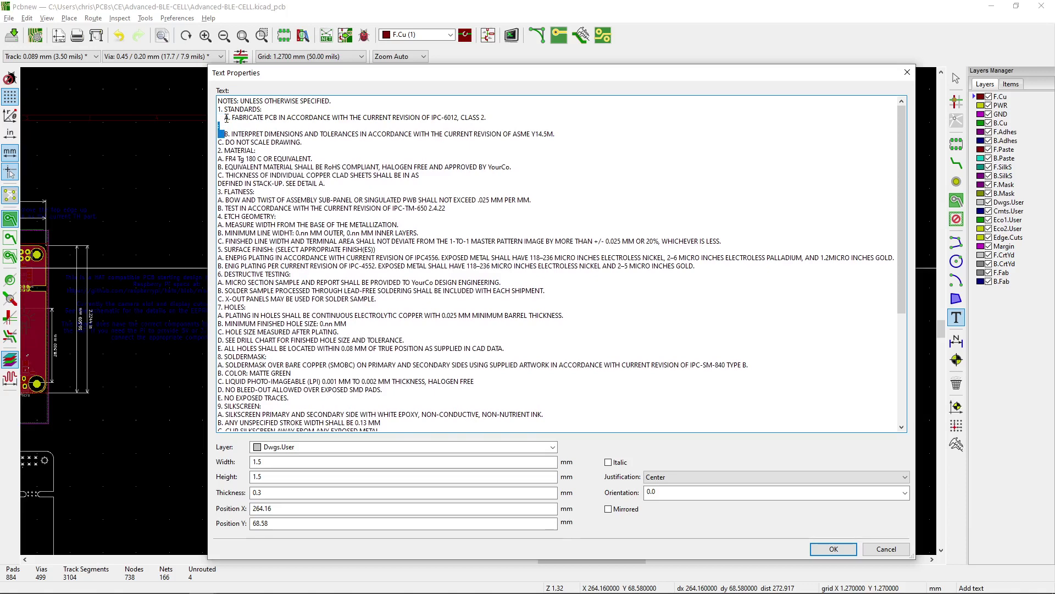
{"action": "key", "text": "BackSpace"}
{"action": "key", "text": "BackSpace"}
{"action": "key", "text": "BackSpace"}
{"action": "key", "text": "BackSpace"}
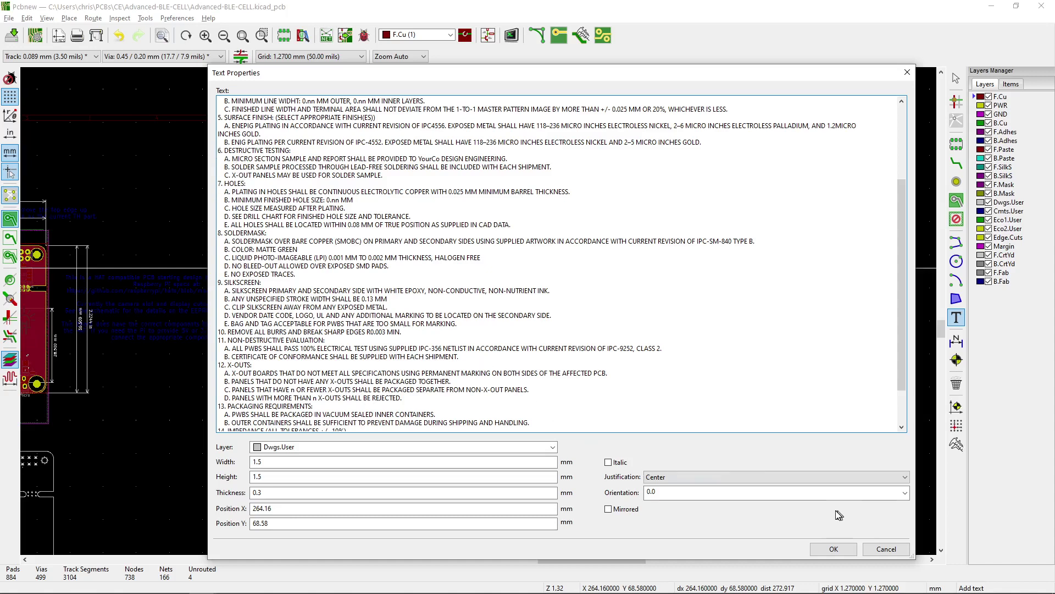
Set the notes to 1 mm width and height, 0.15 mm thickness and left justification, and place them above the stackup table
{"action": "left_click", "coordinate": [284, 460]}
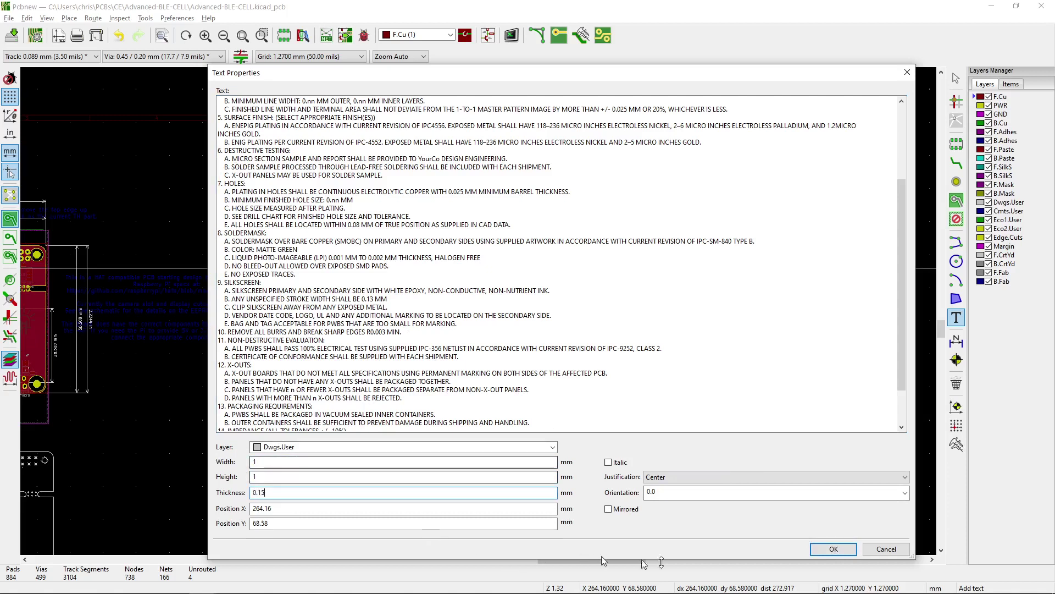
{"action": "left_click", "coordinate": [715, 477]}
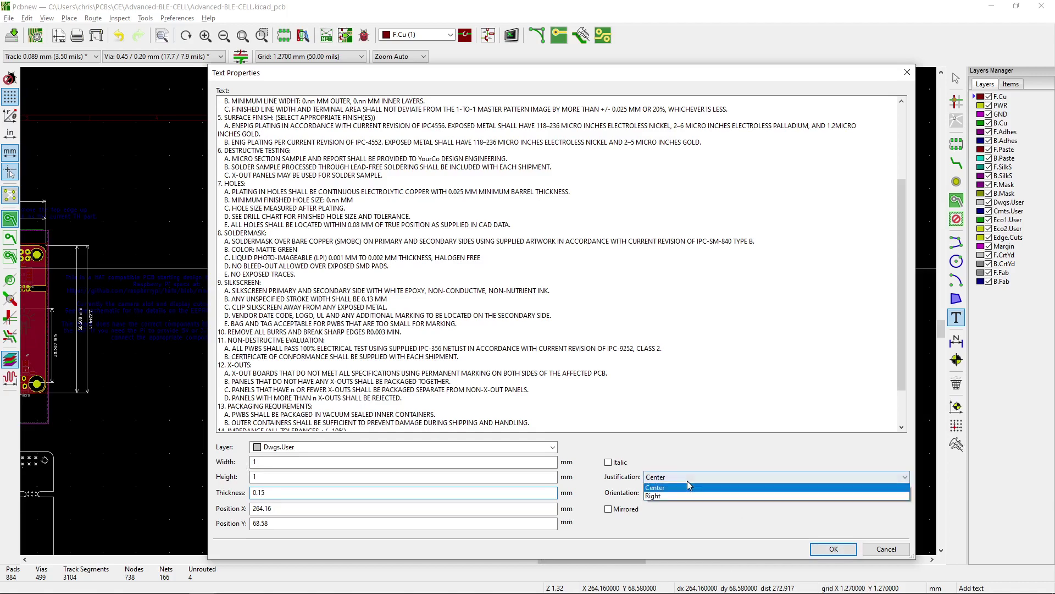
{"action": "left_click", "coordinate": [731, 486]}
{"action": "left_click", "coordinate": [833, 549]}
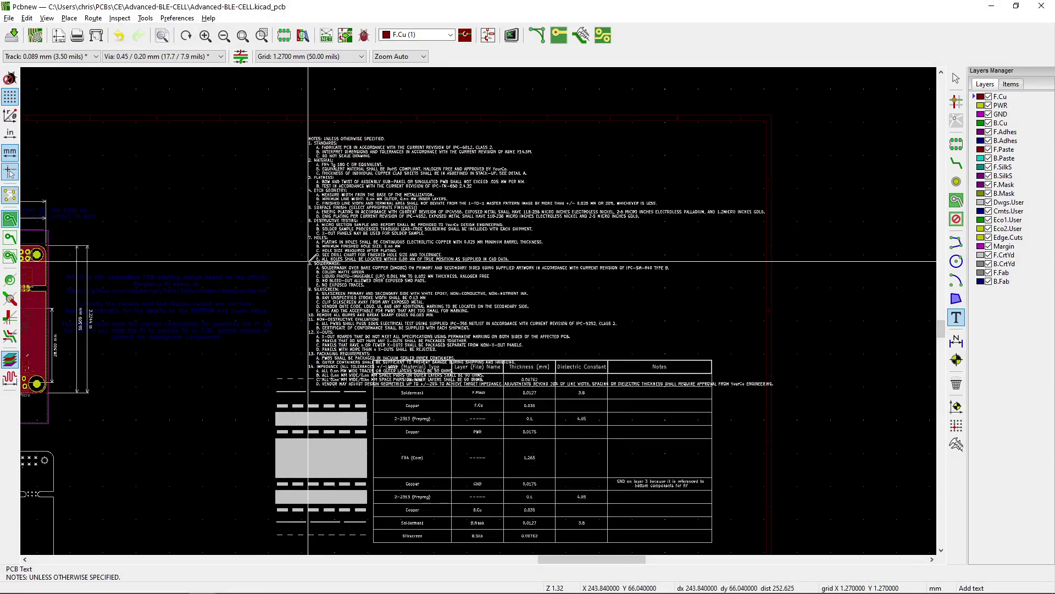
{"action": "left_click", "coordinate": [301, 232]}
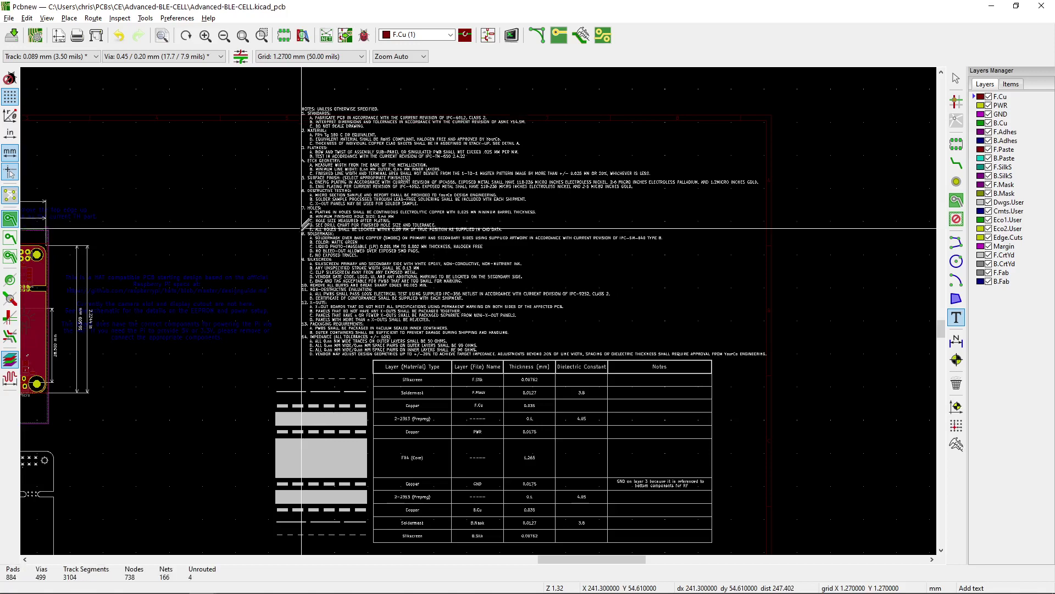
{"action": "middle_click_drag", "start_coordinate": [334, 301], "coordinate": [413, 265]}
{"action": "scroll", "coordinate": [413, 265], "scroll_direction": "down", "scroll_amount": 3}
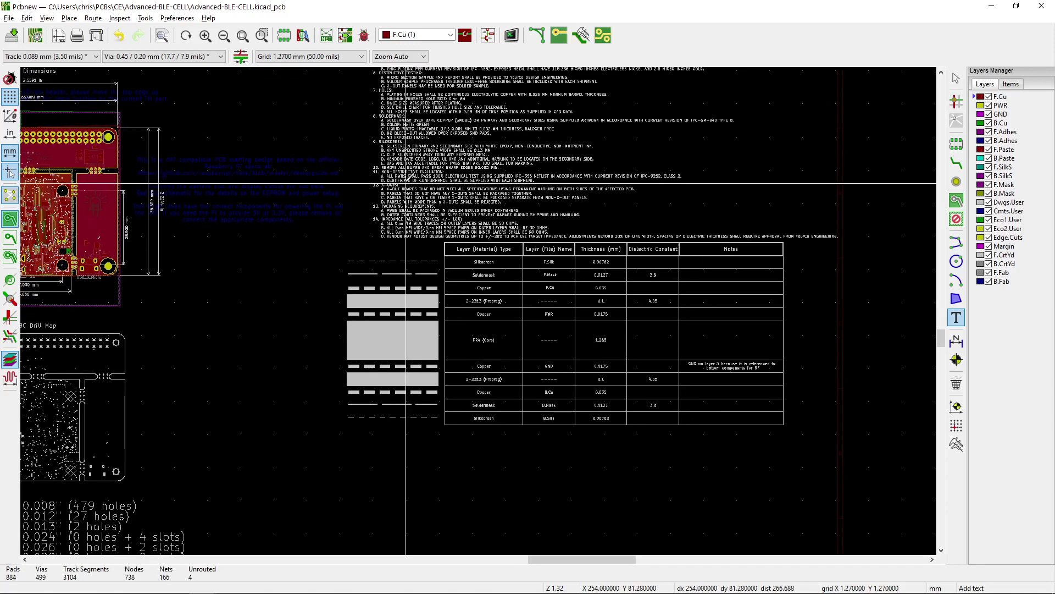
{"action": "key", "text": "Escape"}
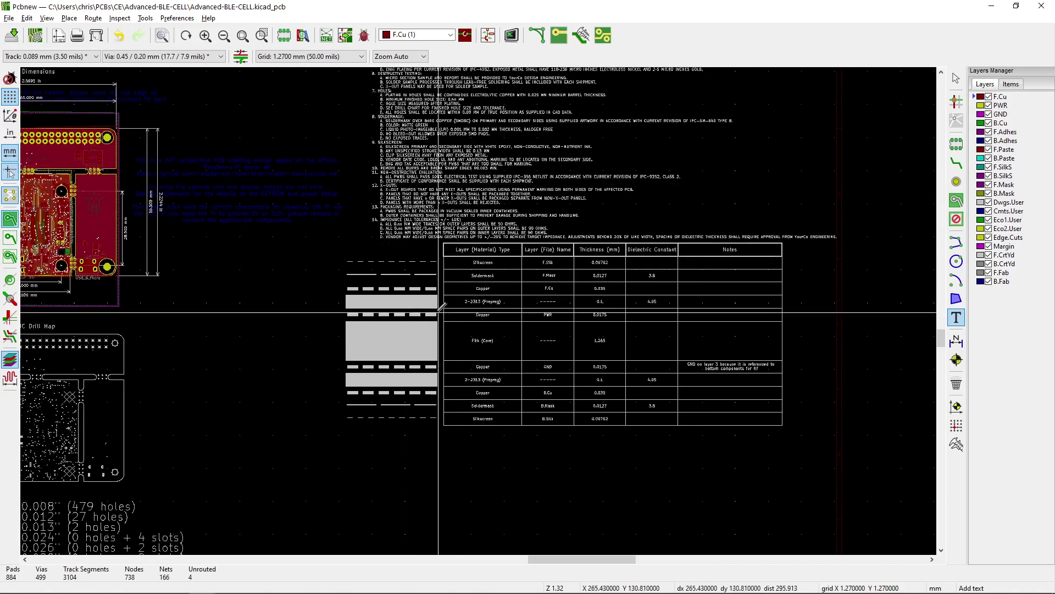
Select the whole layer stackup table with its layer graphics and move it down, clear of the fabrication notes
{"action": "left_click_drag", "start_coordinate": [296, 225], "coordinate": [824, 447]}
{"action": "scroll", "coordinate": [826, 477], "scroll_direction": "down", "scroll_amount": 4}
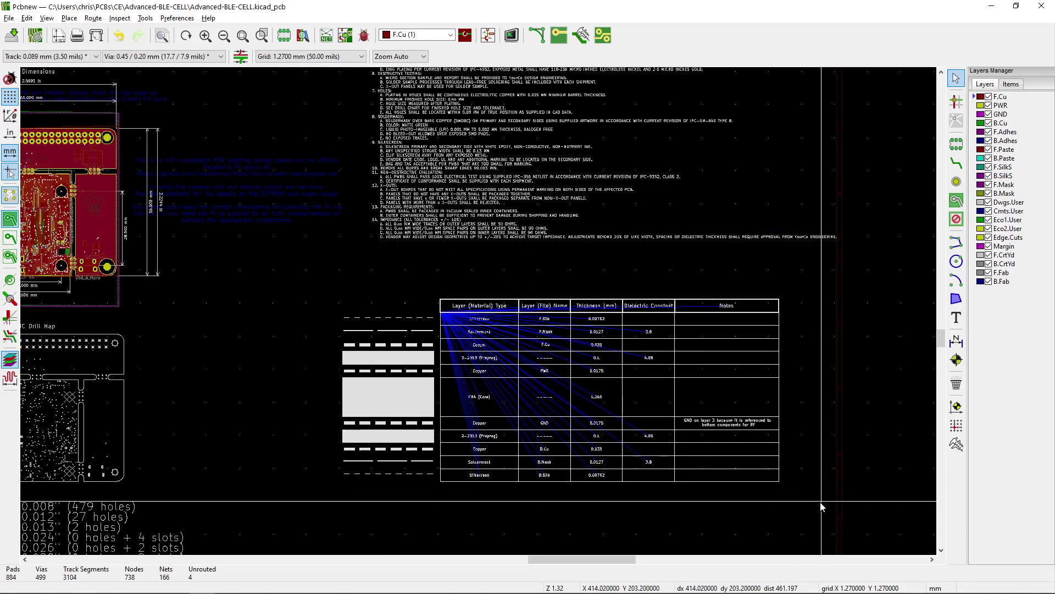
{"action": "scroll", "coordinate": [802, 440], "scroll_direction": "up", "scroll_amount": 5}
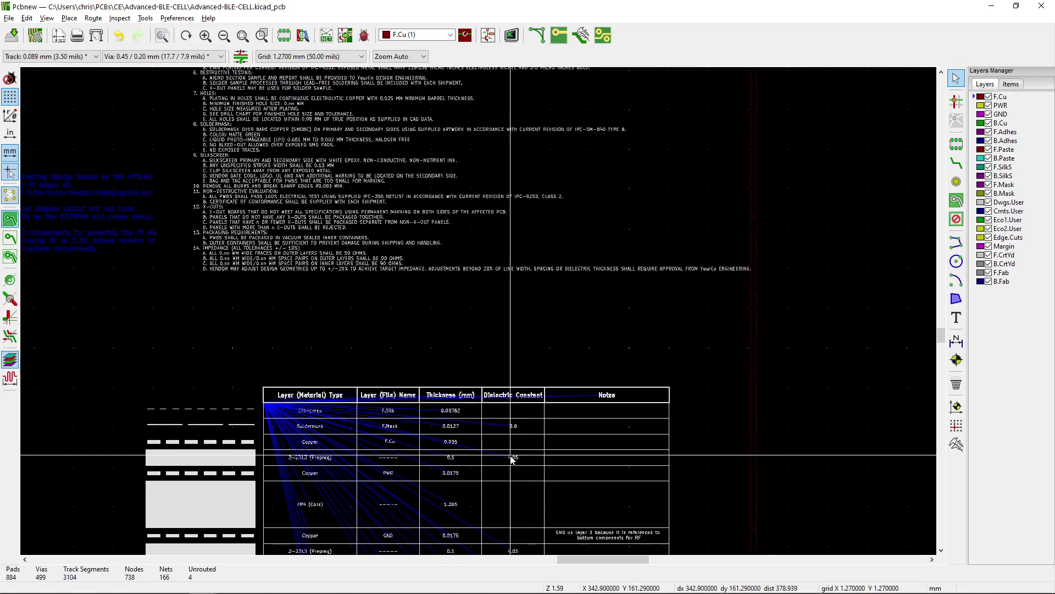
{"action": "scroll", "coordinate": [511, 460], "scroll_direction": "up", "scroll_amount": 1}
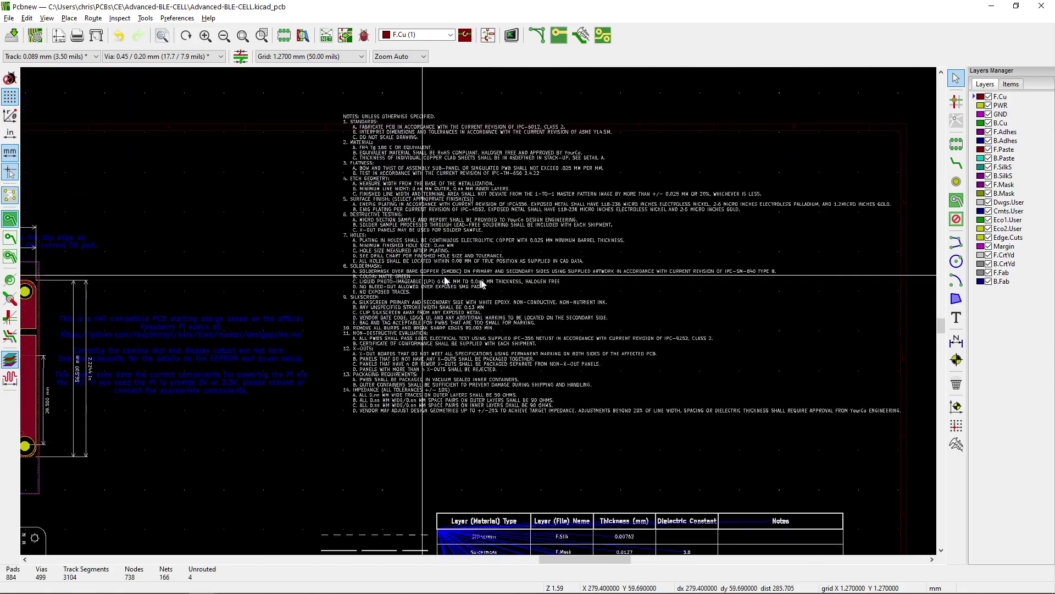
{"action": "scroll", "coordinate": [412, 281], "scroll_direction": "down", "scroll_amount": 2}
{"action": "scroll", "coordinate": [476, 274], "scroll_direction": "up", "scroll_amount": 1}
{"action": "scroll", "coordinate": [476, 276], "scroll_direction": "down", "scroll_amount": 3}
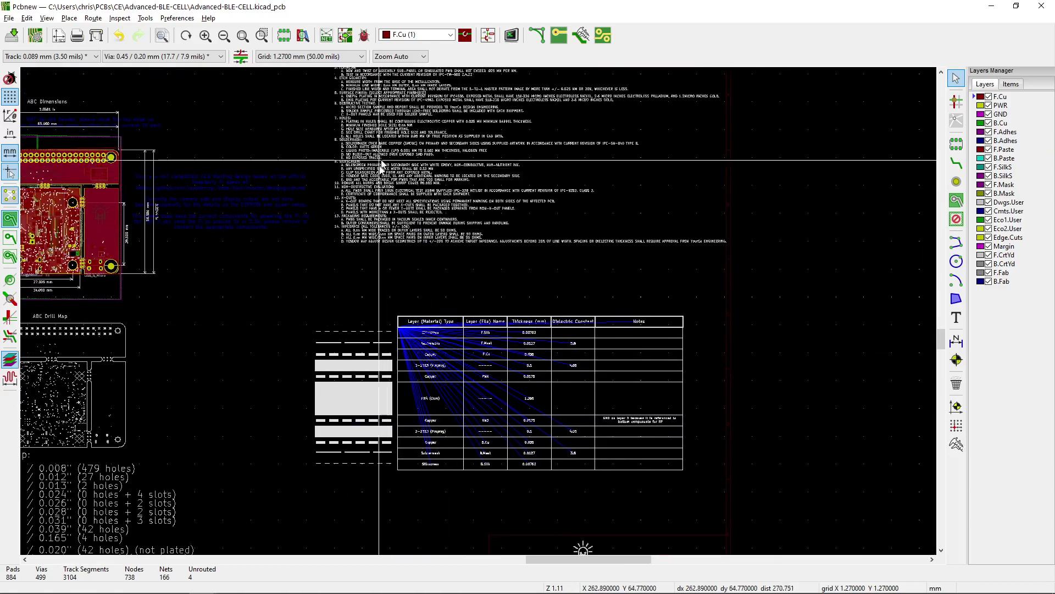
{"action": "scroll", "coordinate": [406, 275], "scroll_direction": "up", "scroll_amount": 2}
Move the fabrication notes block down and slightly left so it sits inside the sheet frame above the stackup table
{"action": "left_click", "coordinate": [396, 265]}
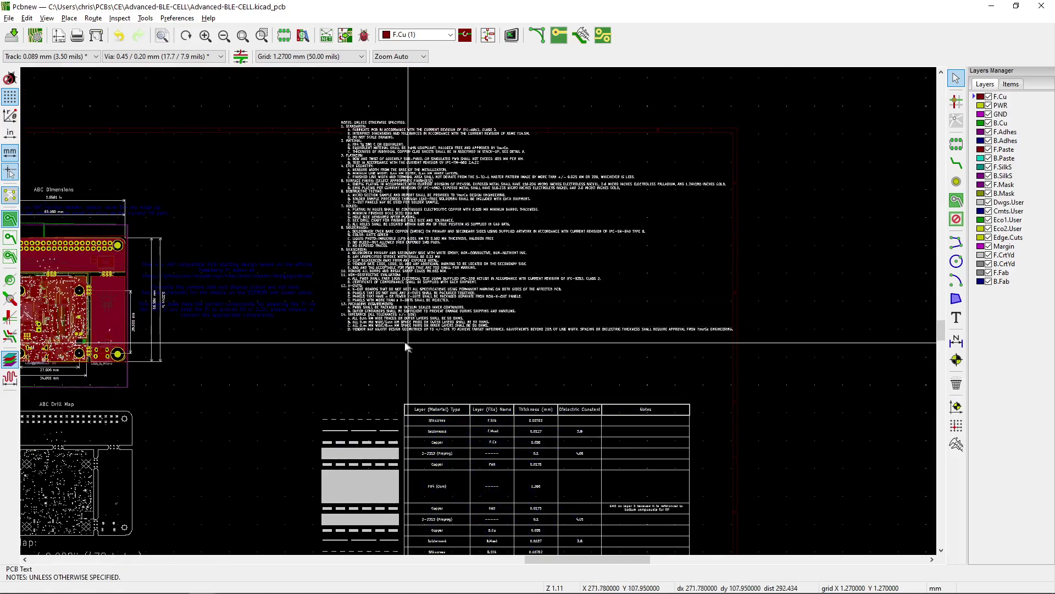
{"action": "scroll", "coordinate": [365, 249], "scroll_direction": "up", "scroll_amount": 3}
{"action": "scroll", "coordinate": [547, 207], "scroll_direction": "down", "scroll_amount": 1}
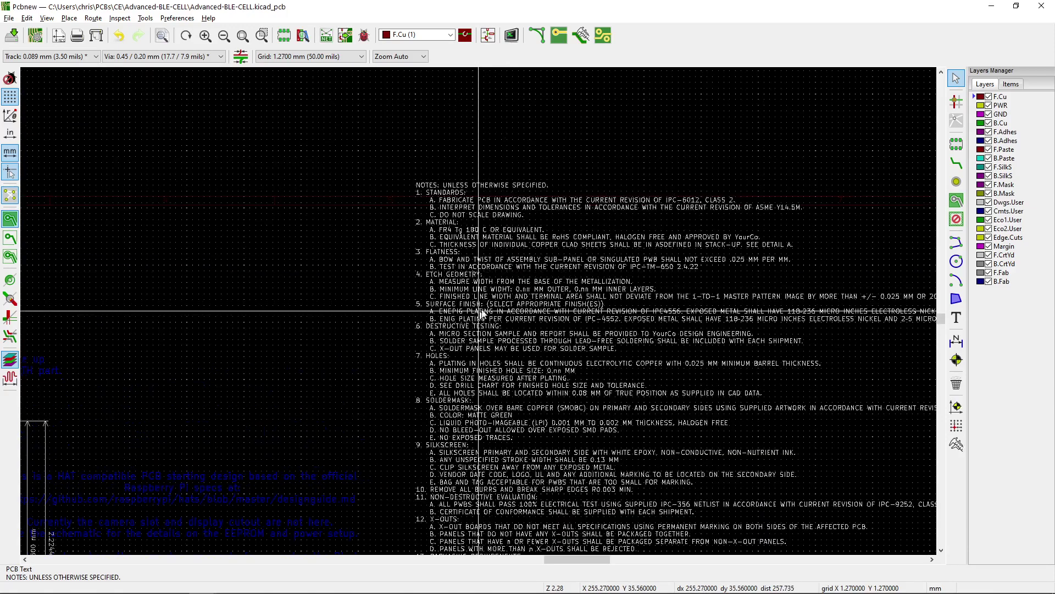
{"action": "scroll", "coordinate": [416, 420], "scroll_direction": "down", "scroll_amount": 3}
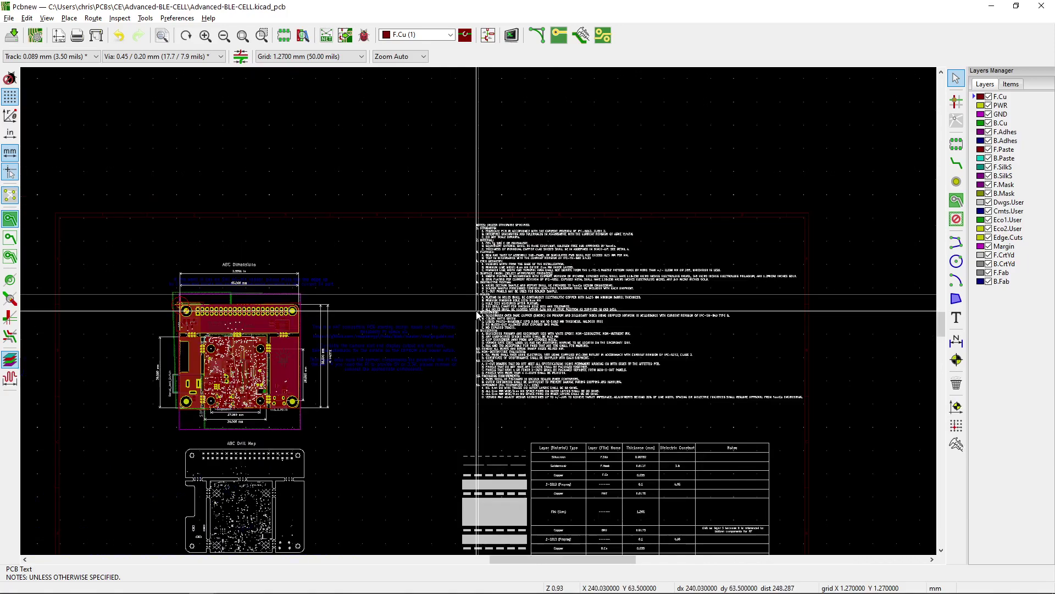
{"action": "left_click", "coordinate": [469, 342]}
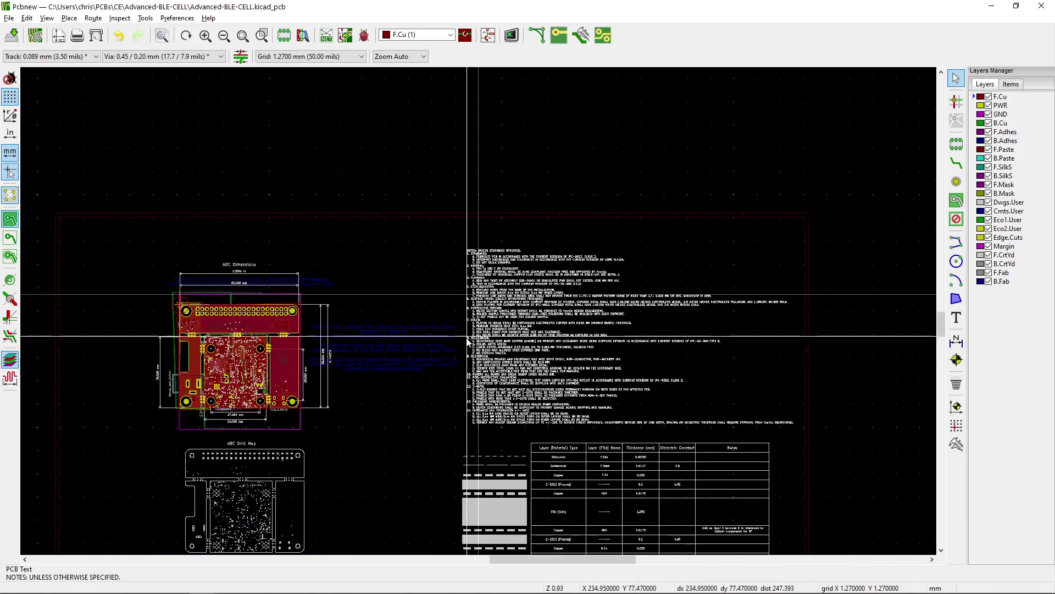
Examine the placed fabrication notes up close, checking their legibility and the standards, material, flatness and etch geometry entries
{"action": "scroll", "coordinate": [568, 315], "scroll_direction": "up", "scroll_amount": 6}
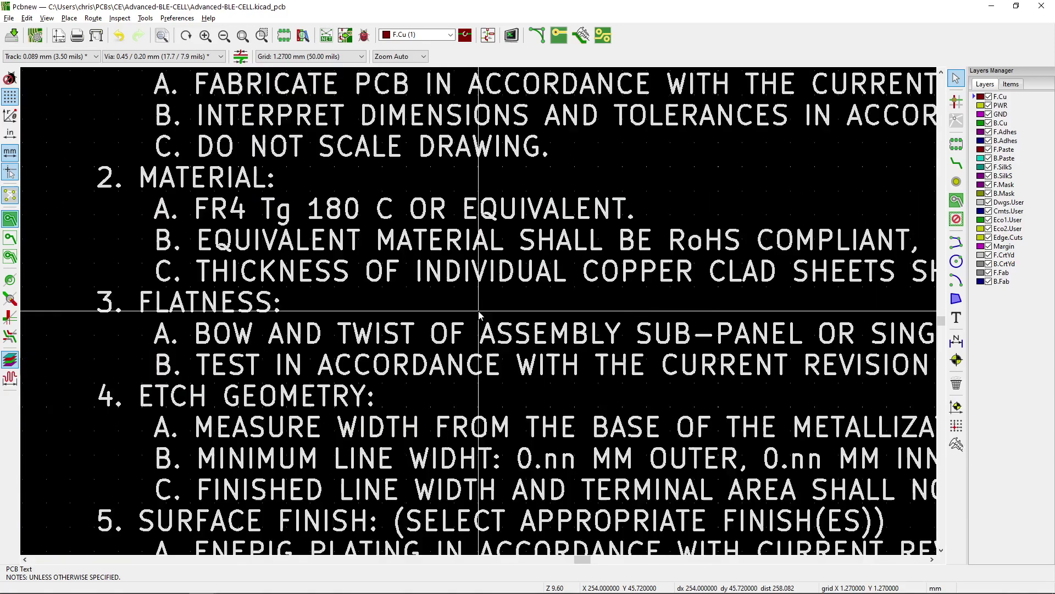
{"action": "scroll", "coordinate": [479, 313], "scroll_direction": "down", "scroll_amount": 4}
{"action": "scroll", "coordinate": [479, 313], "scroll_direction": "up", "scroll_amount": 4}
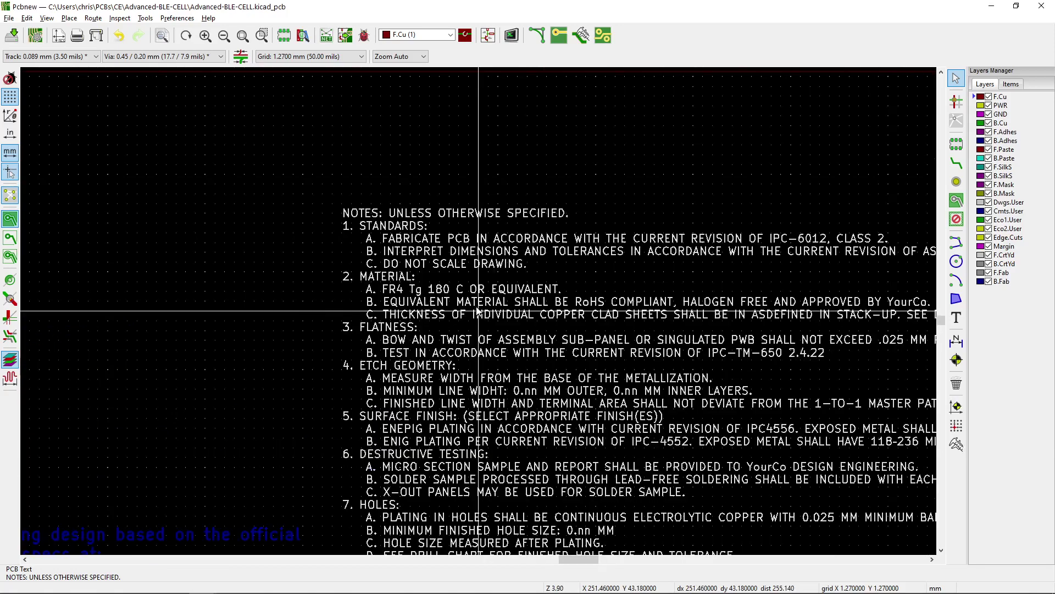
{"action": "scroll", "coordinate": [485, 314], "scroll_direction": "down", "scroll_amount": 3}
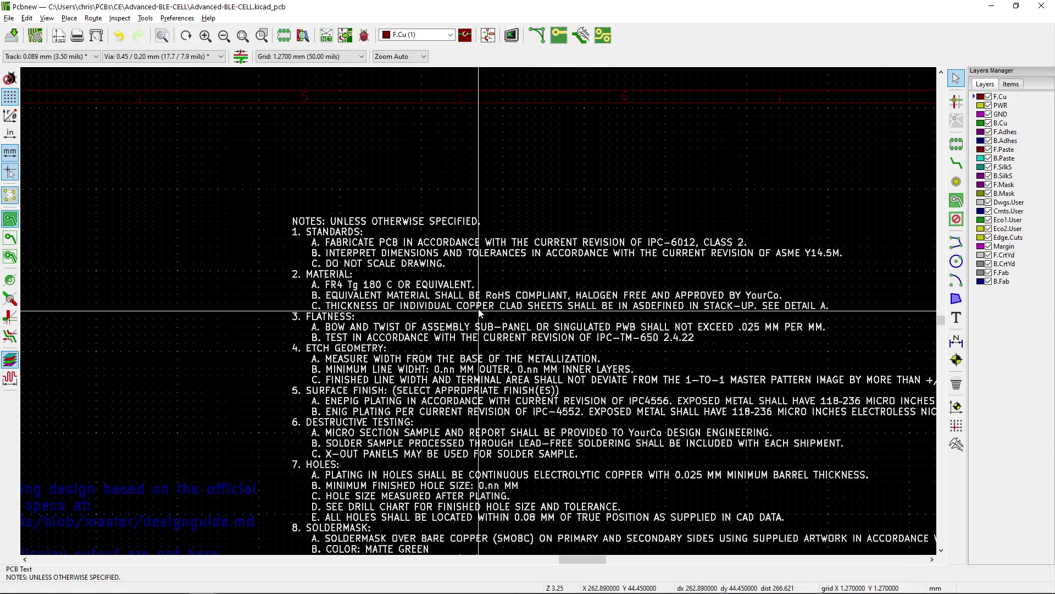
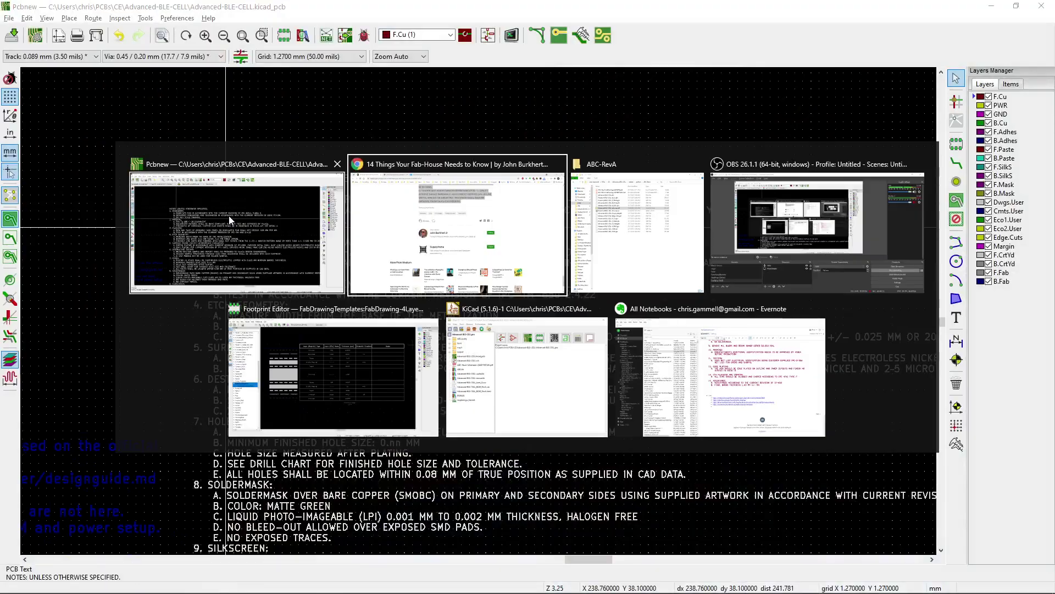
Switch to the Chrome browser and bring up the JLCPCB quote page to view its PCB ordering options
{"action": "key", "text": "alt+Tab"}
{"action": "left_click", "coordinate": [311, 12]}
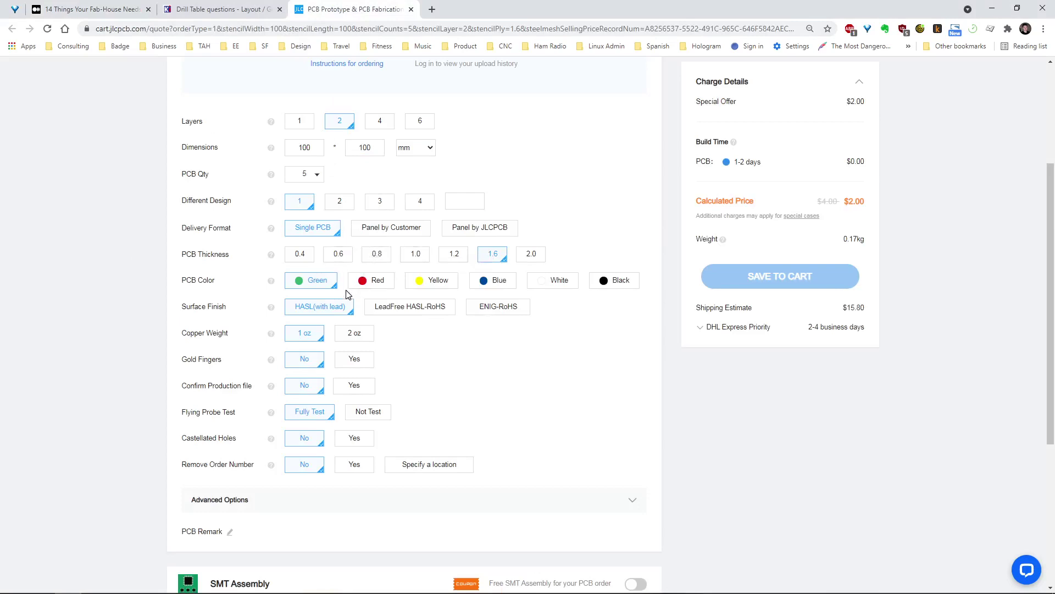
Set the quote's surface finish to ENIG-RoHS and the PCB thickness to 0.8, and expand the advanced options
{"action": "left_click", "coordinate": [514, 306]}
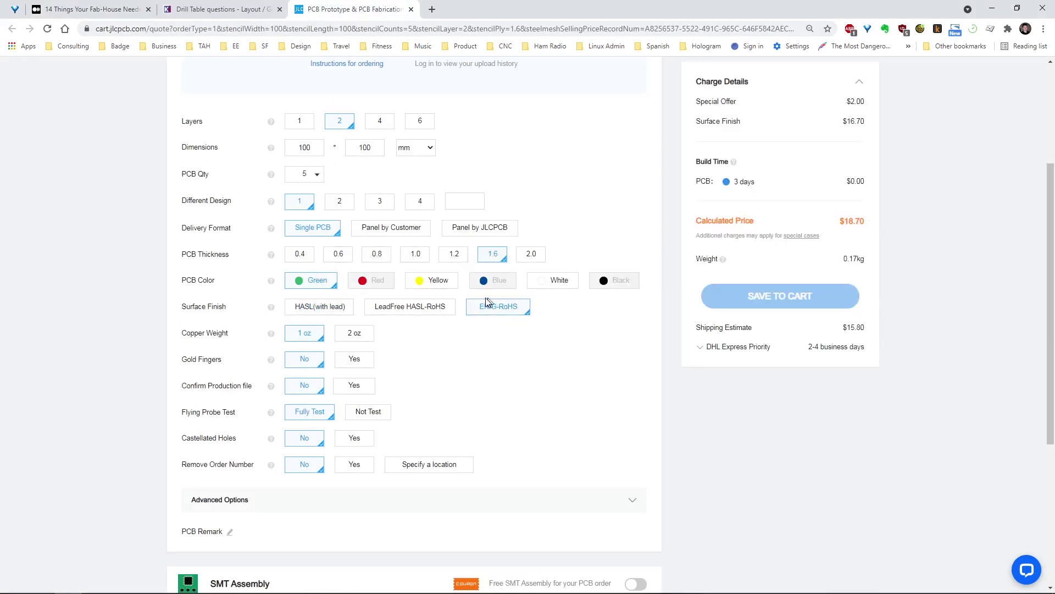
{"action": "left_click", "coordinate": [378, 255]}
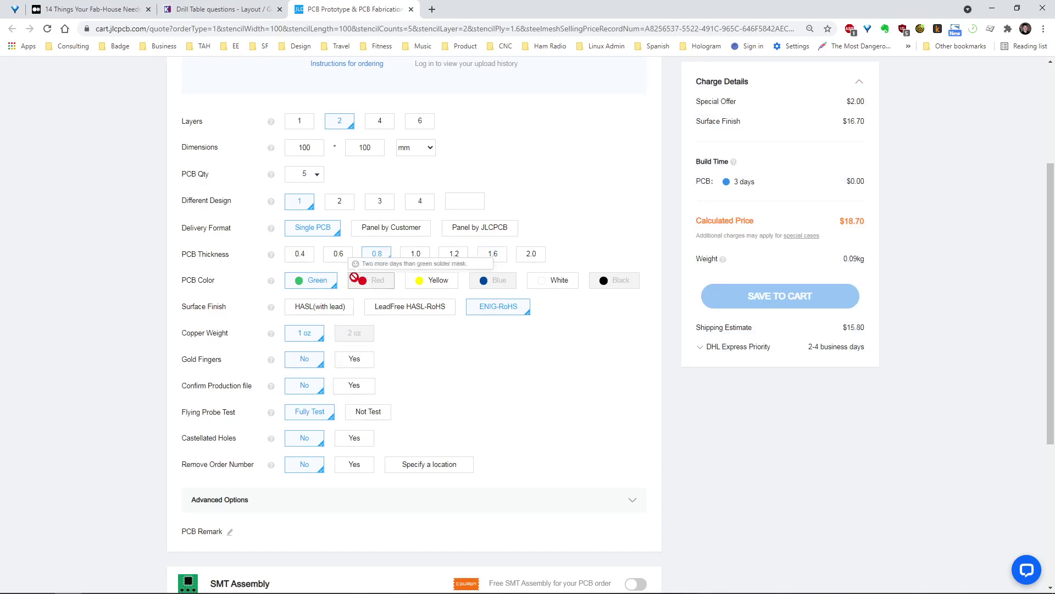
{"action": "scroll", "coordinate": [338, 297], "scroll_direction": "down", "scroll_amount": 2}
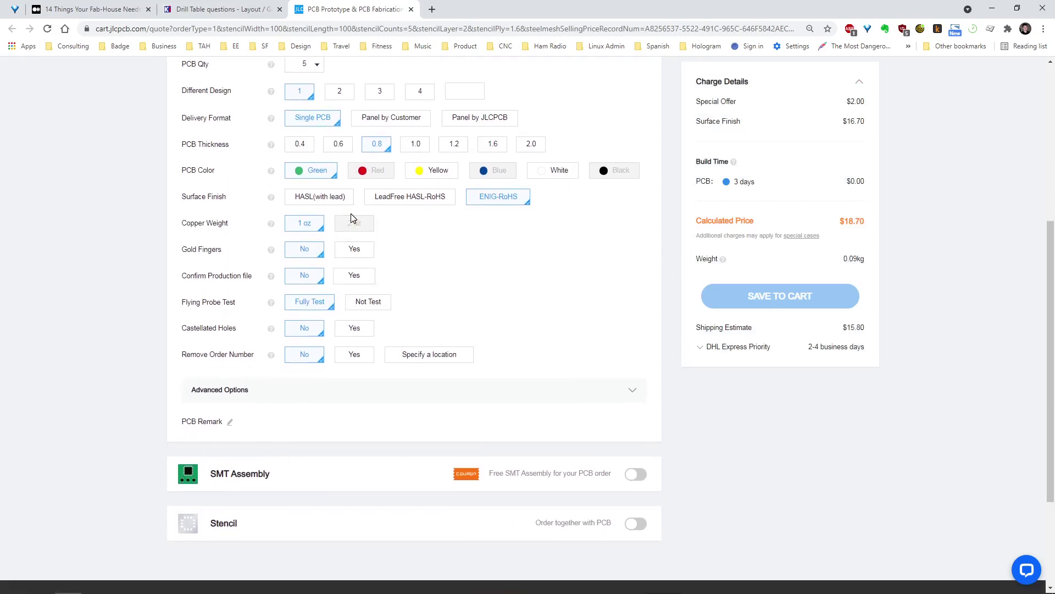
{"action": "scroll", "coordinate": [352, 299], "scroll_direction": "down", "scroll_amount": 1}
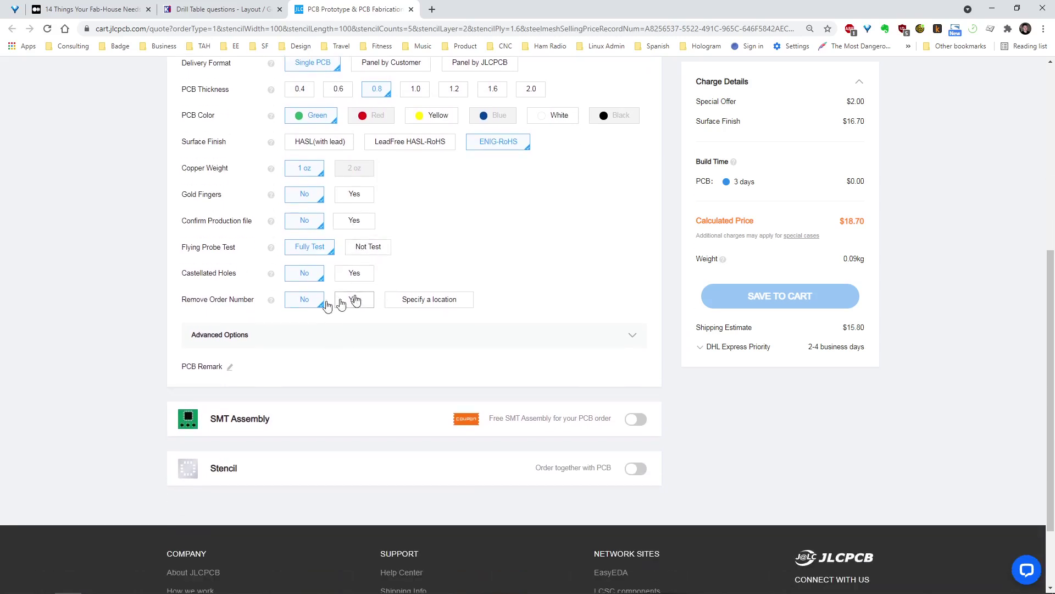
{"action": "left_click", "coordinate": [213, 339]}
{"action": "scroll", "coordinate": [303, 281], "scroll_direction": "up", "scroll_amount": 1}
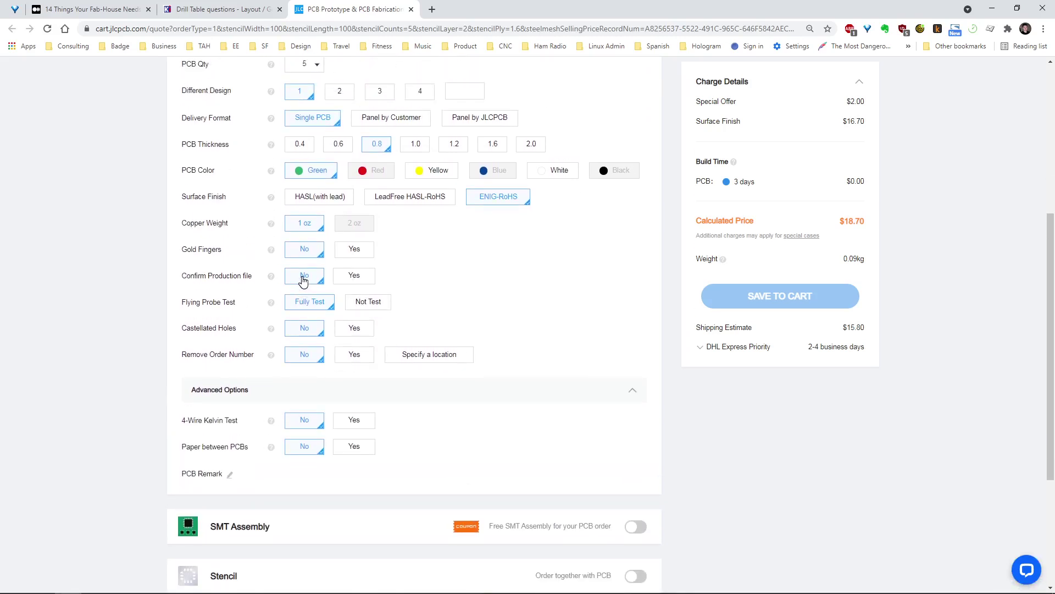
Search the quote page for "impedan" and look through all order options for an impedance control setting
{"action": "key", "text": "ctrl+f"}
{"action": "type", "text": "imep"}
{"action": "key", "text": "BackSpace"}
{"action": "key", "text": "BackSpace"}
{"action": "type", "text": "pedan"}
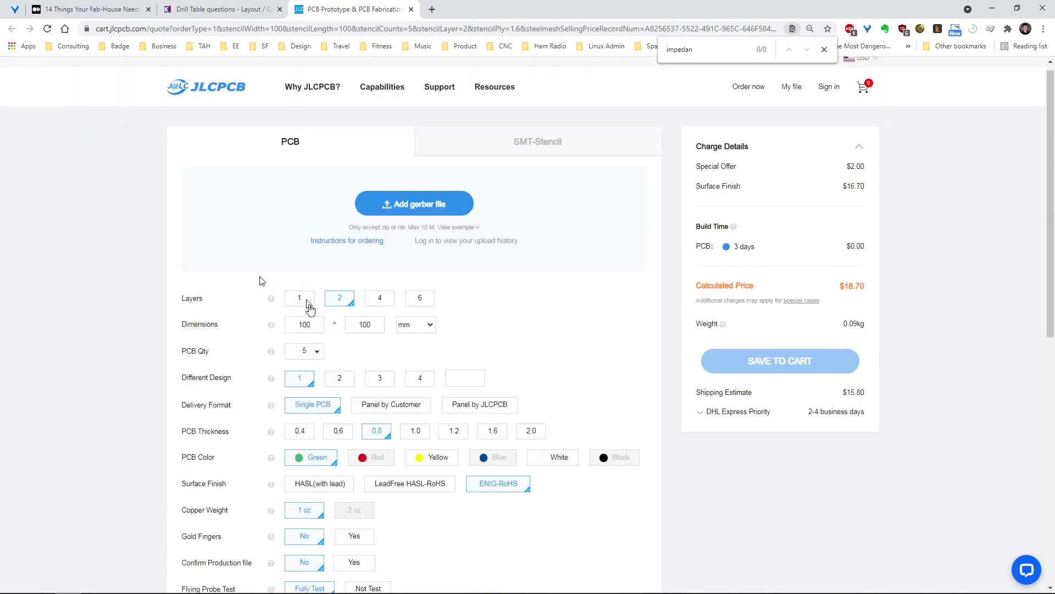
{"action": "scroll", "coordinate": [310, 308], "scroll_direction": "down", "scroll_amount": 9}
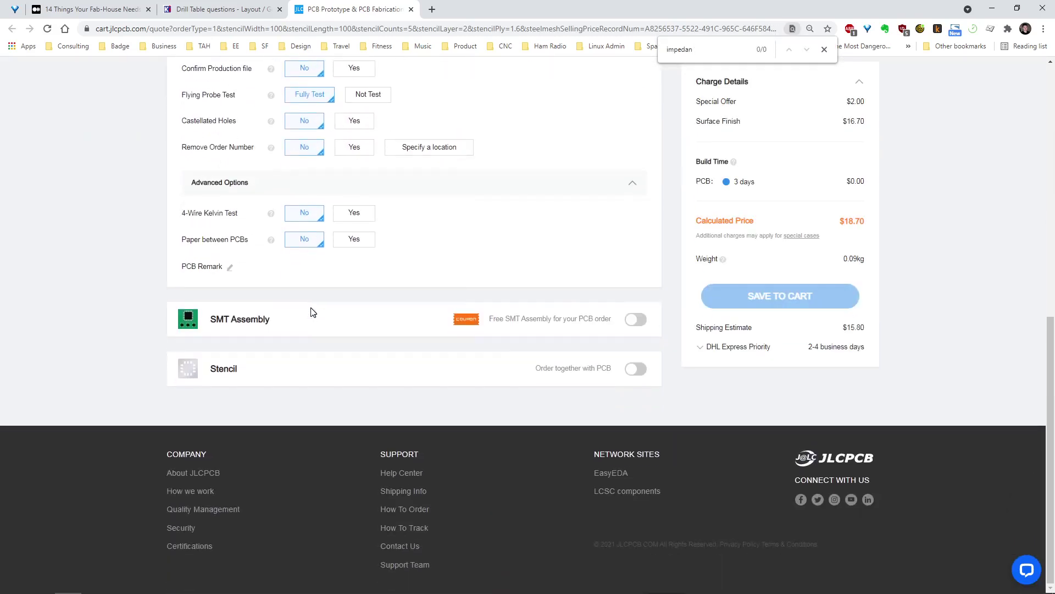
{"action": "scroll", "coordinate": [308, 308], "scroll_direction": "up", "scroll_amount": 5}
{"action": "scroll", "coordinate": [319, 343], "scroll_direction": "up", "scroll_amount": 1}
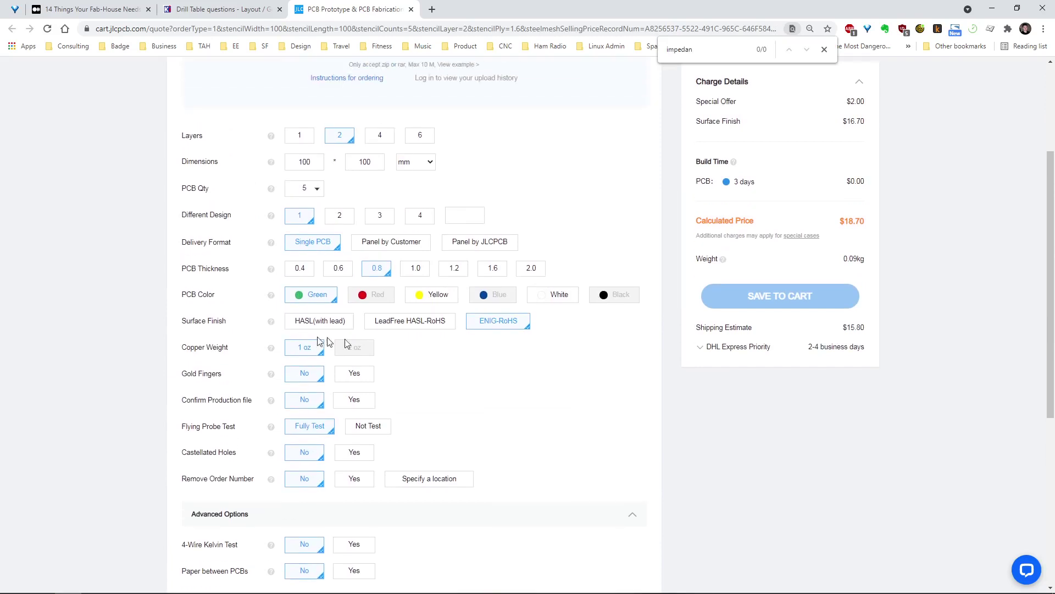
{"action": "scroll", "coordinate": [398, 397], "scroll_direction": "down", "scroll_amount": 2}
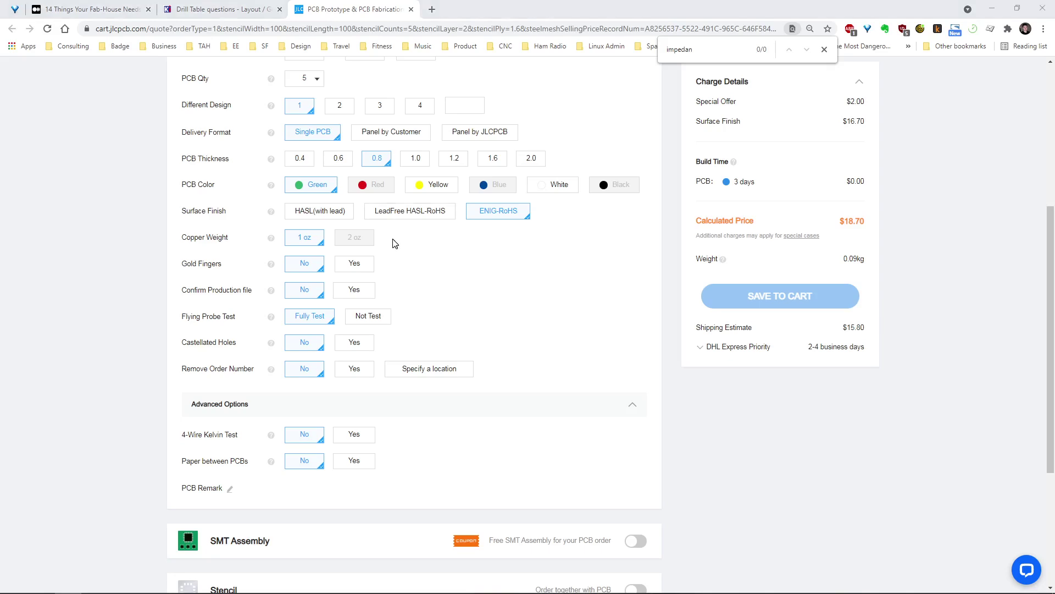
Switch to Pcbnew to read the fabrication notes up close, and return to the JLCPCB quote page to compare its options
{"action": "key", "text": "alt+Tab"}
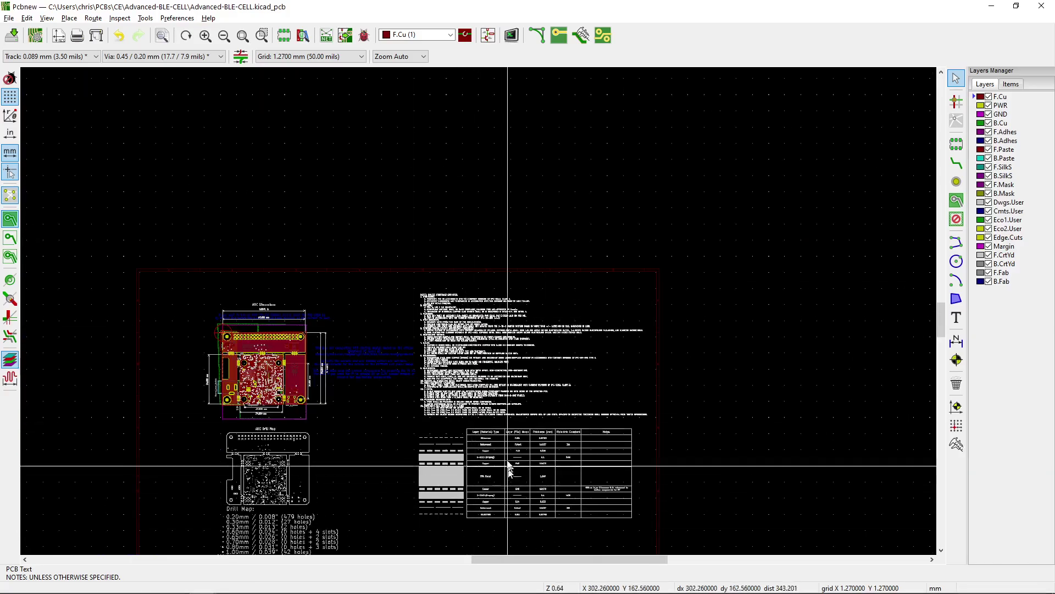
{"action": "scroll", "coordinate": [457, 309], "scroll_direction": "up", "scroll_amount": 5}
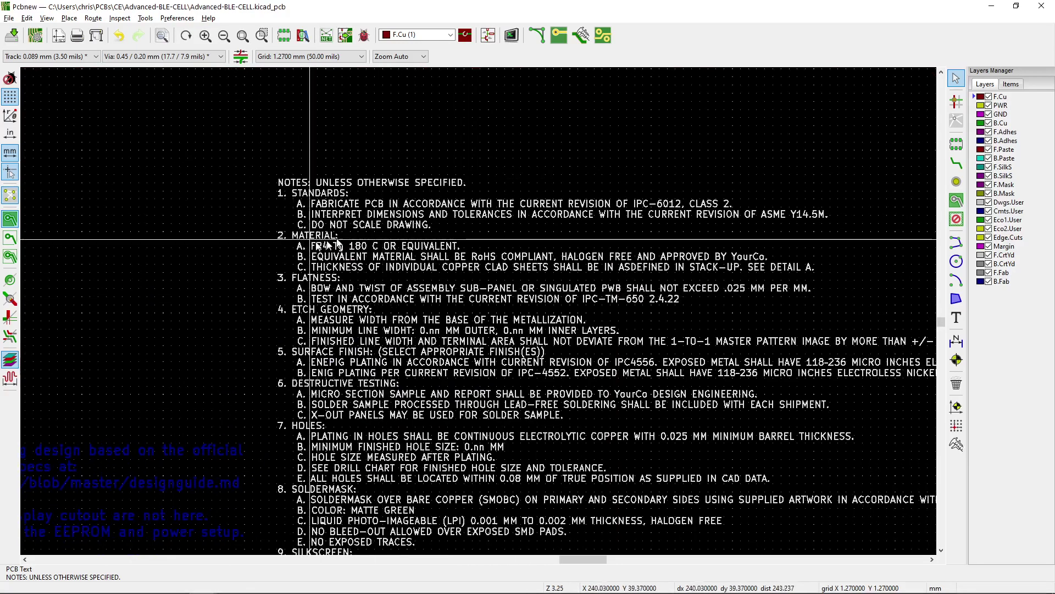
{"action": "middle_click_drag", "start_coordinate": [375, 264], "coordinate": [273, 232]}
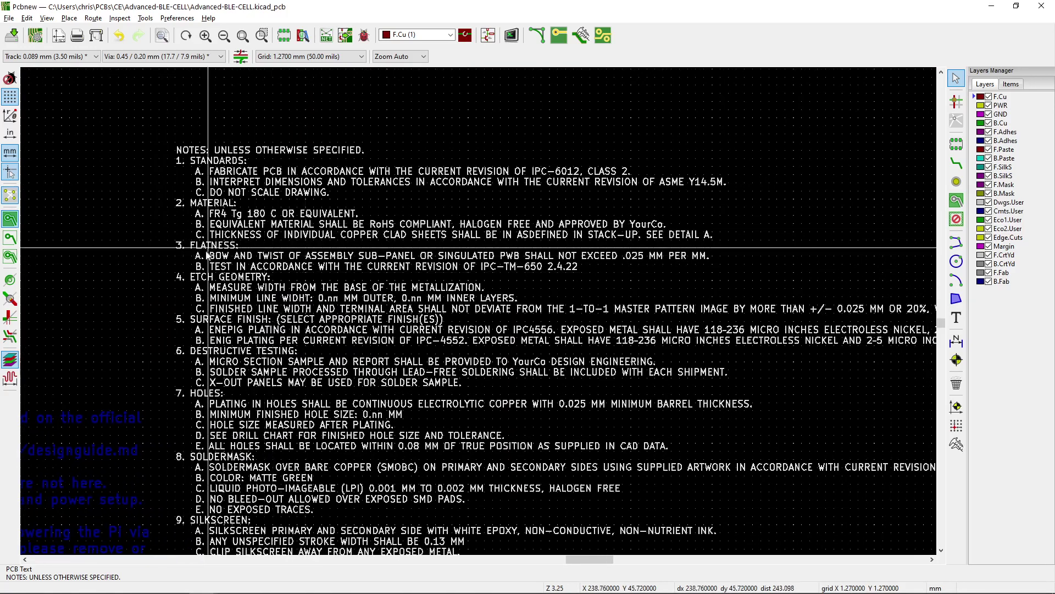
{"action": "key", "text": "alt+Tab"}
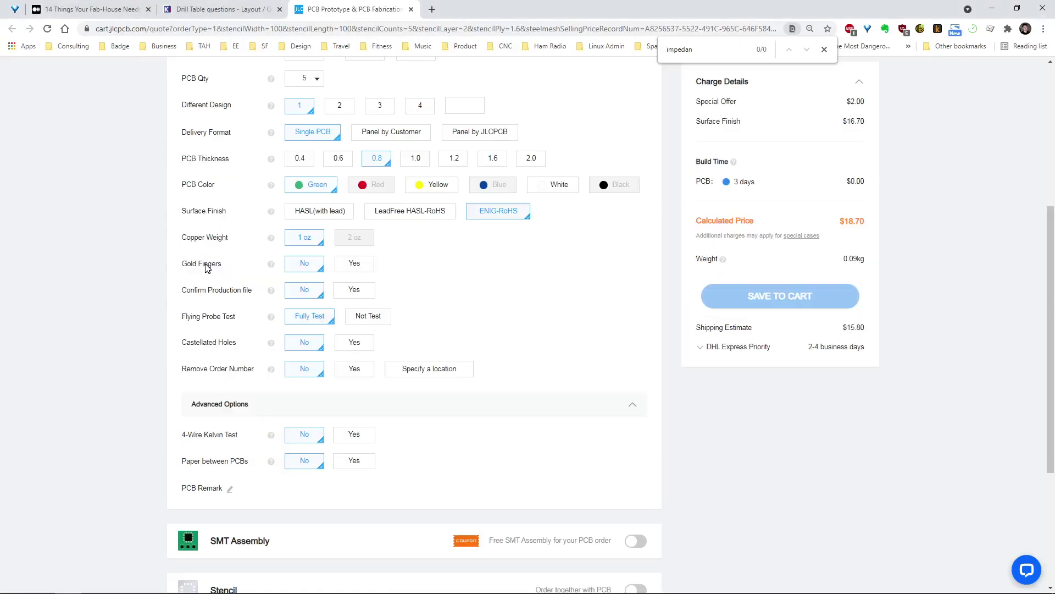
Switch back to Pcbnew and examine the full fabrication notes, from standards through impedance, and their placement above the stackup table
{"action": "key", "text": "alt+Tab"}
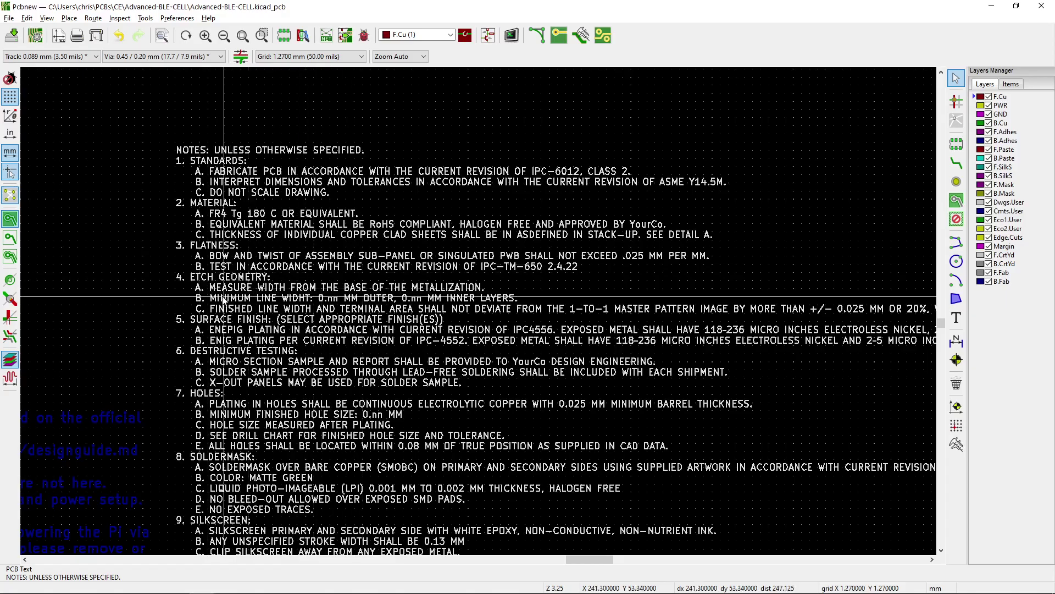
{"action": "middle_click_drag", "start_coordinate": [248, 362], "coordinate": [342, 309]}
{"action": "scroll", "coordinate": [397, 311], "scroll_direction": "up", "scroll_amount": 1}
{"action": "scroll", "coordinate": [397, 311], "scroll_direction": "down", "scroll_amount": 4}
{"action": "scroll", "coordinate": [396, 311], "scroll_direction": "up", "scroll_amount": 2}
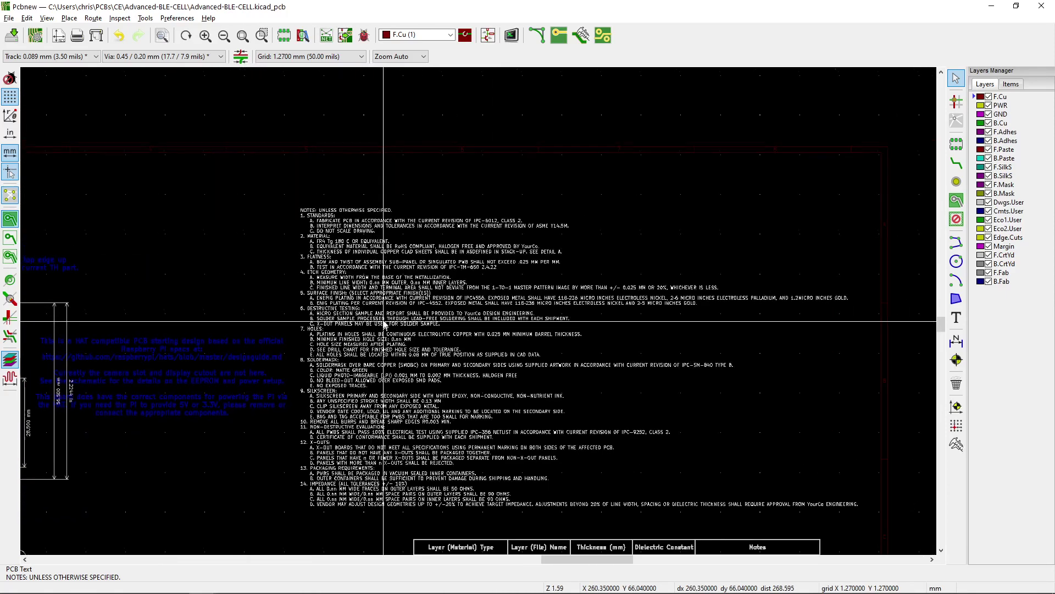
{"action": "scroll", "coordinate": [393, 311], "scroll_direction": "down", "scroll_amount": 3}
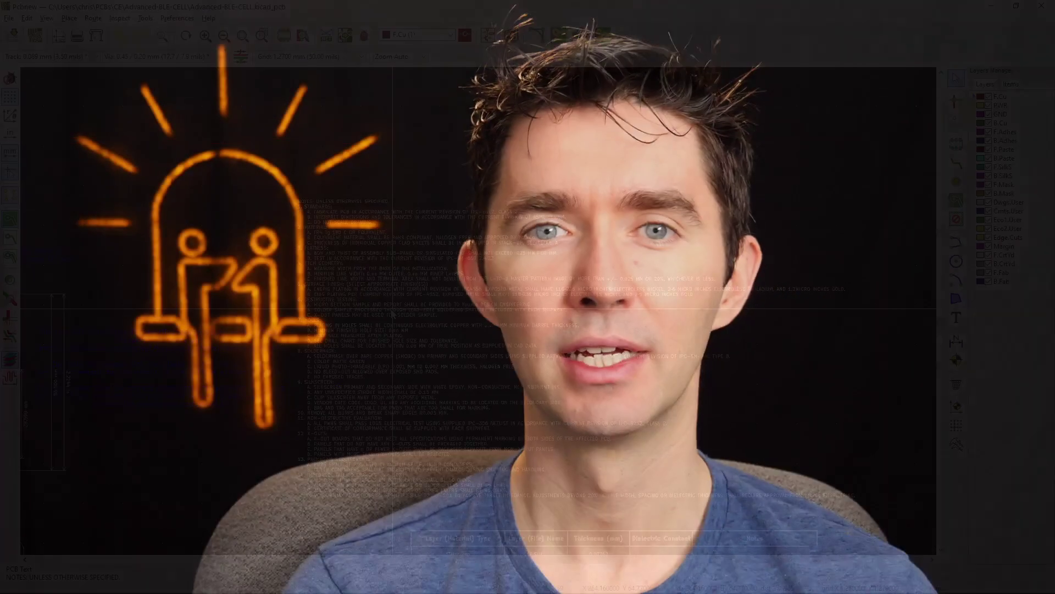
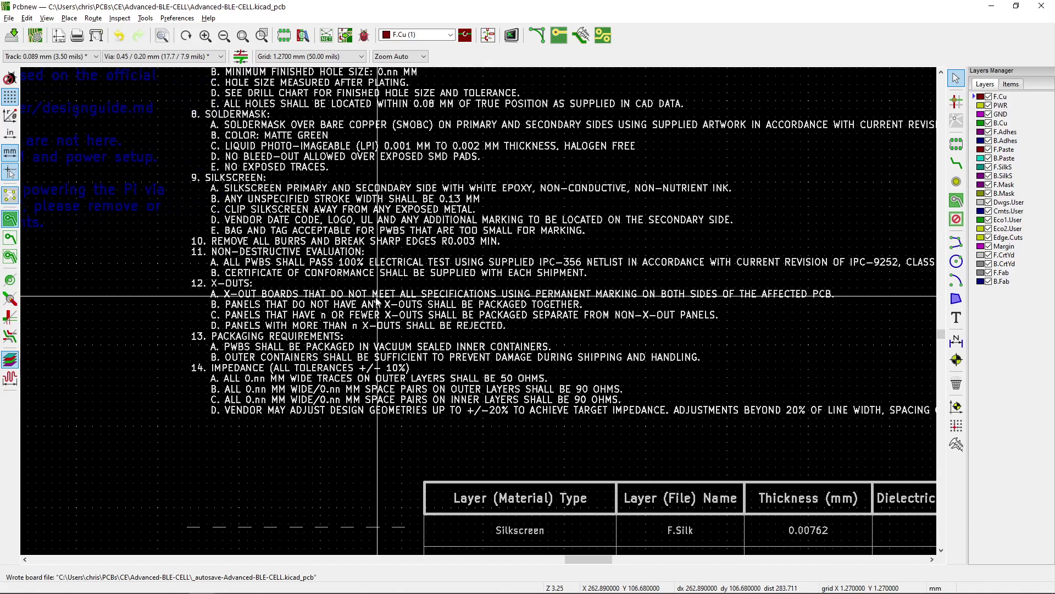
{"action": "scroll", "coordinate": [377, 301], "scroll_direction": "down", "scroll_amount": 3}
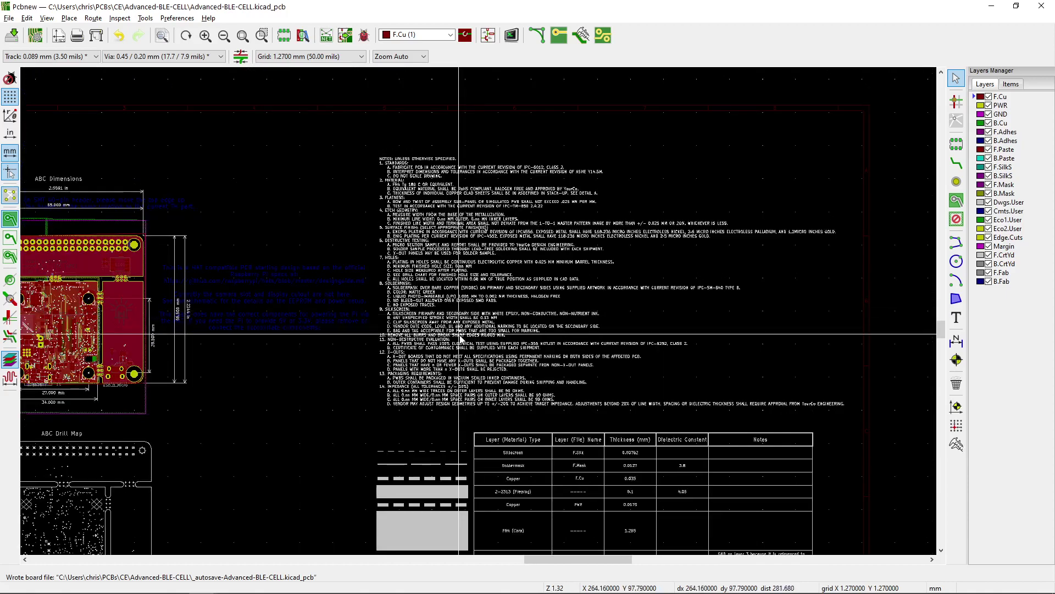
{"action": "scroll", "coordinate": [460, 335], "scroll_direction": "up", "scroll_amount": 2}
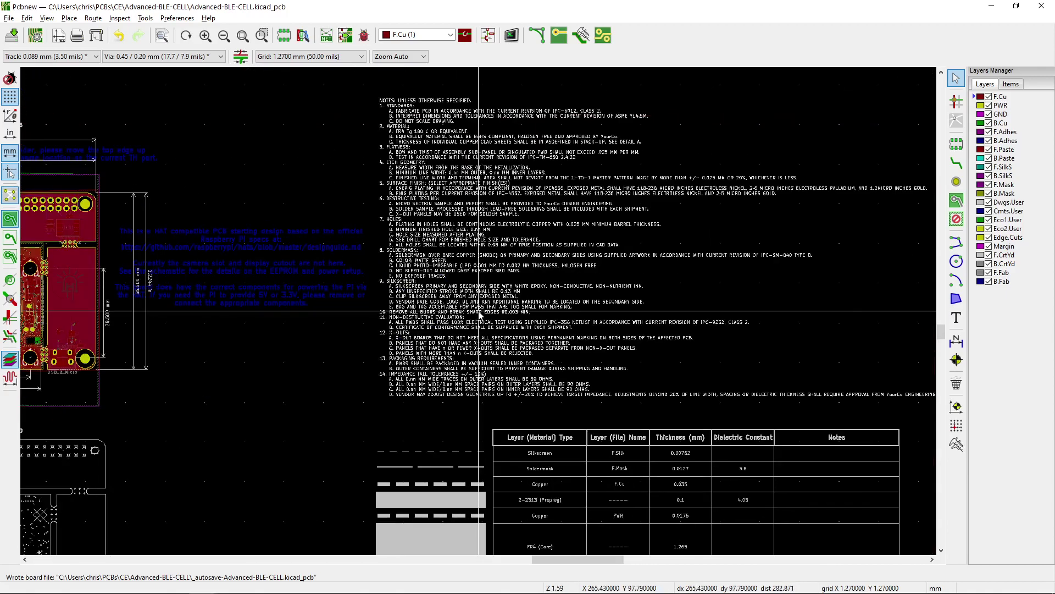
{"action": "middle_click_drag", "start_coordinate": [481, 315], "coordinate": [535, 314]}
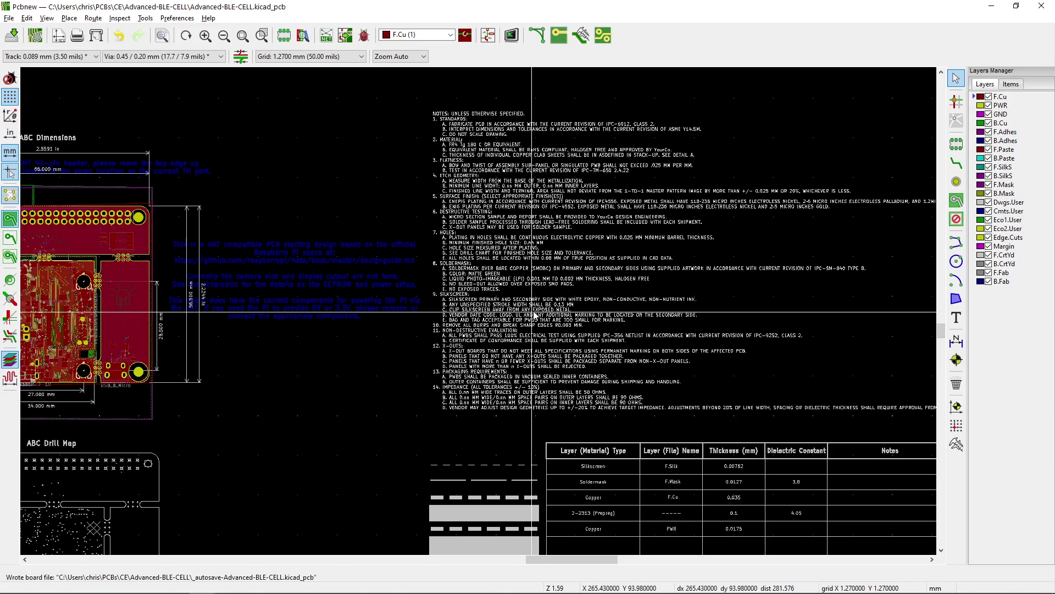
{"action": "scroll", "coordinate": [533, 313], "scroll_direction": "right", "scroll_amount": 3, "text": "ctrl"}
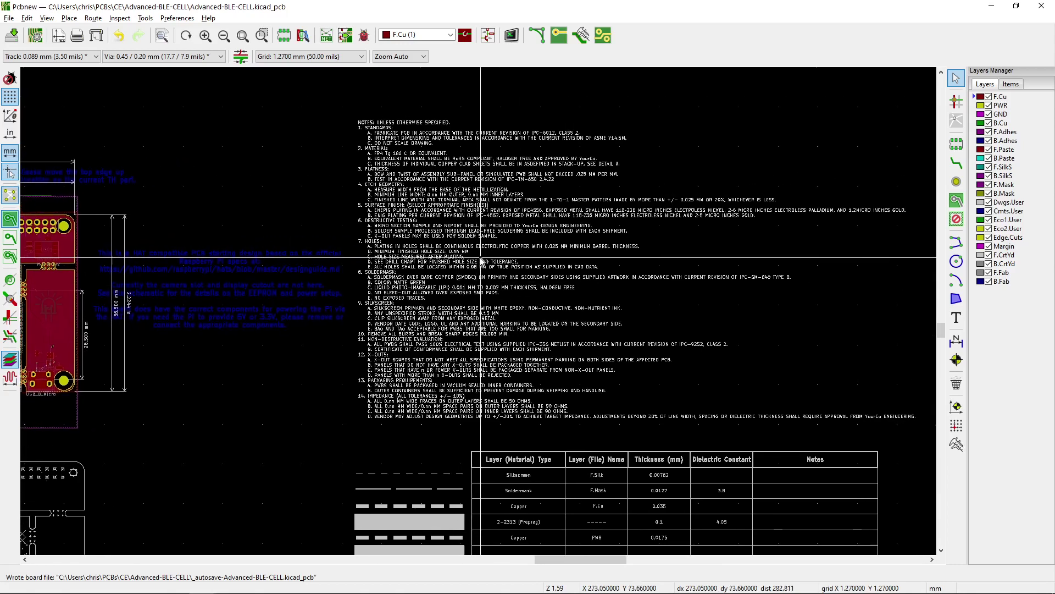
{"action": "scroll", "coordinate": [482, 260], "scroll_direction": "right", "scroll_amount": 2, "text": "ctrl"}
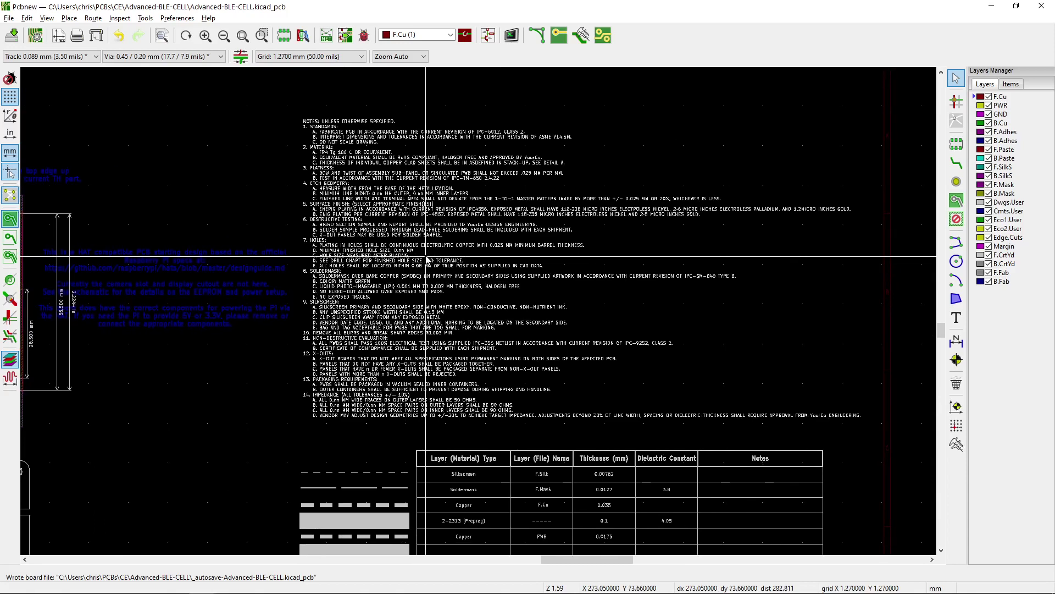
{"action": "scroll", "coordinate": [427, 260], "scroll_direction": "left", "scroll_amount": 3, "text": "ctrl"}
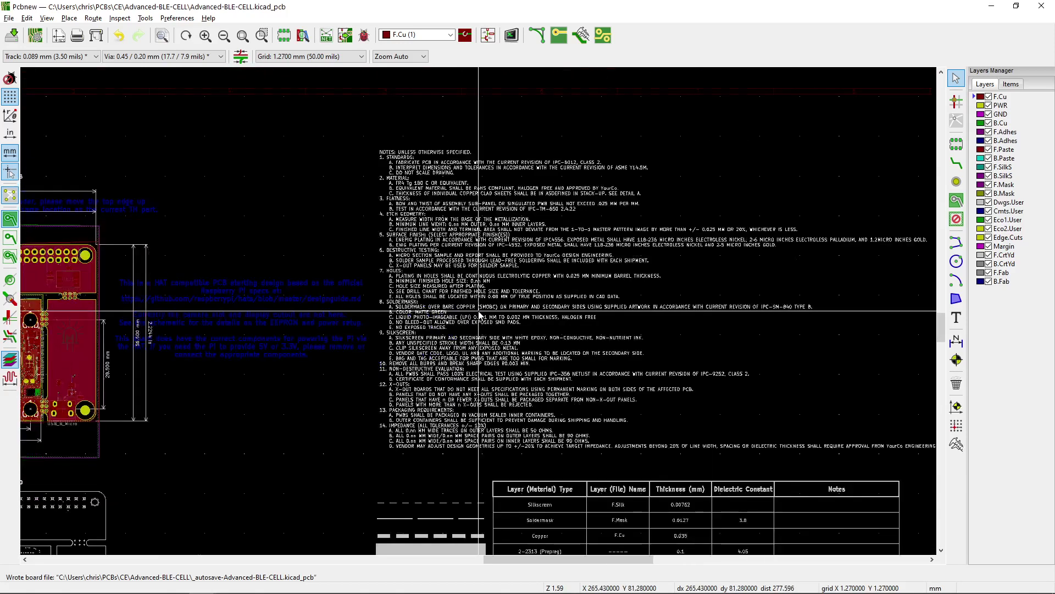
Save the board and open the print settings, checking the included technical layers and the available drill mark options
{"action": "scroll", "coordinate": [480, 315], "scroll_direction": "down", "scroll_amount": 4}
{"action": "key", "text": "ctrl+s"}
{"action": "left_click", "coordinate": [73, 35]}
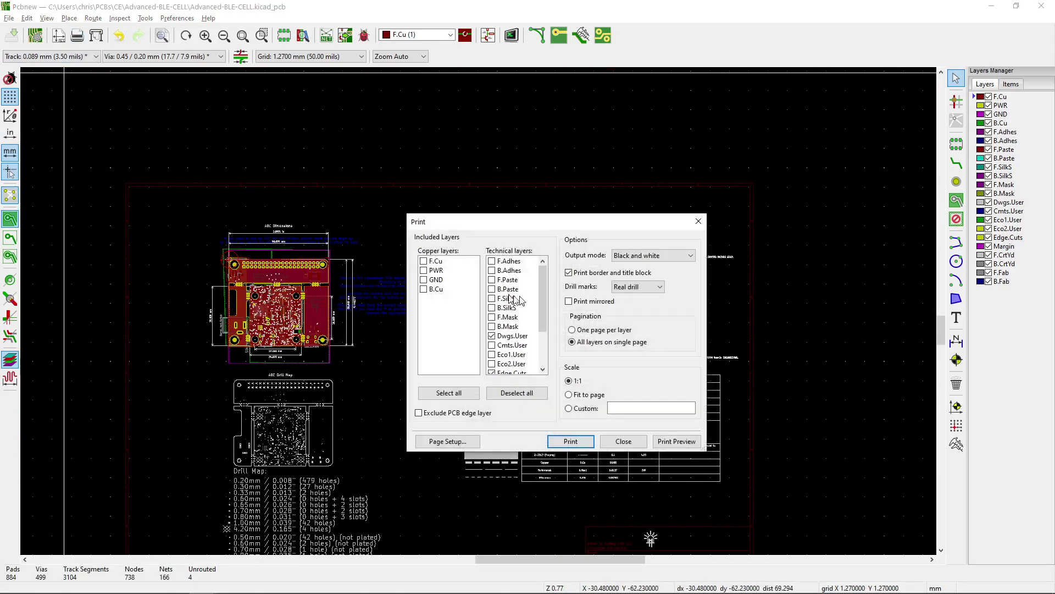
{"action": "left_click_drag", "start_coordinate": [543, 297], "coordinate": [543, 330]}
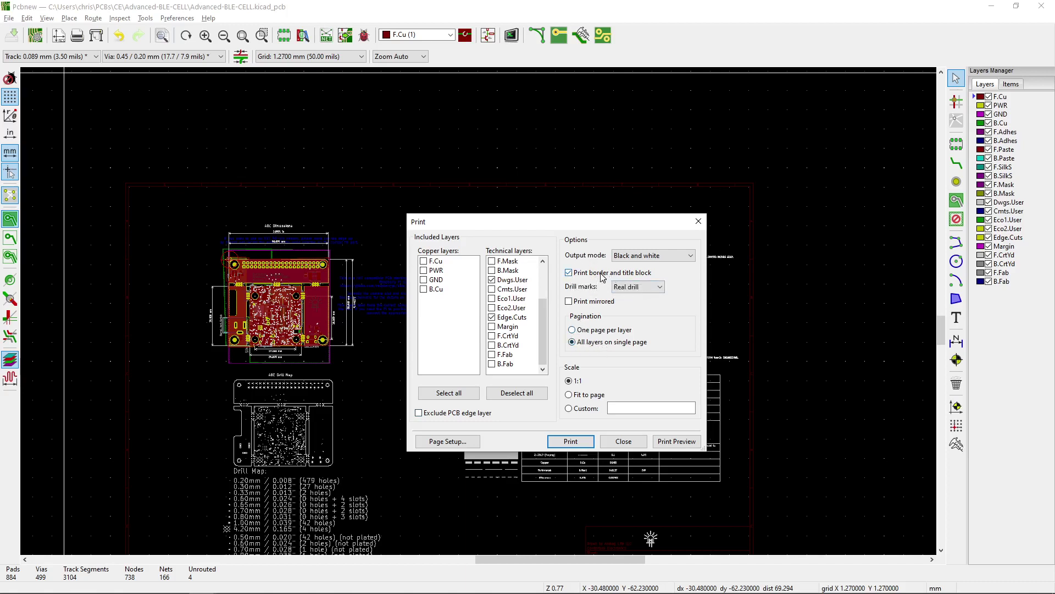
{"action": "left_click", "coordinate": [625, 287]}
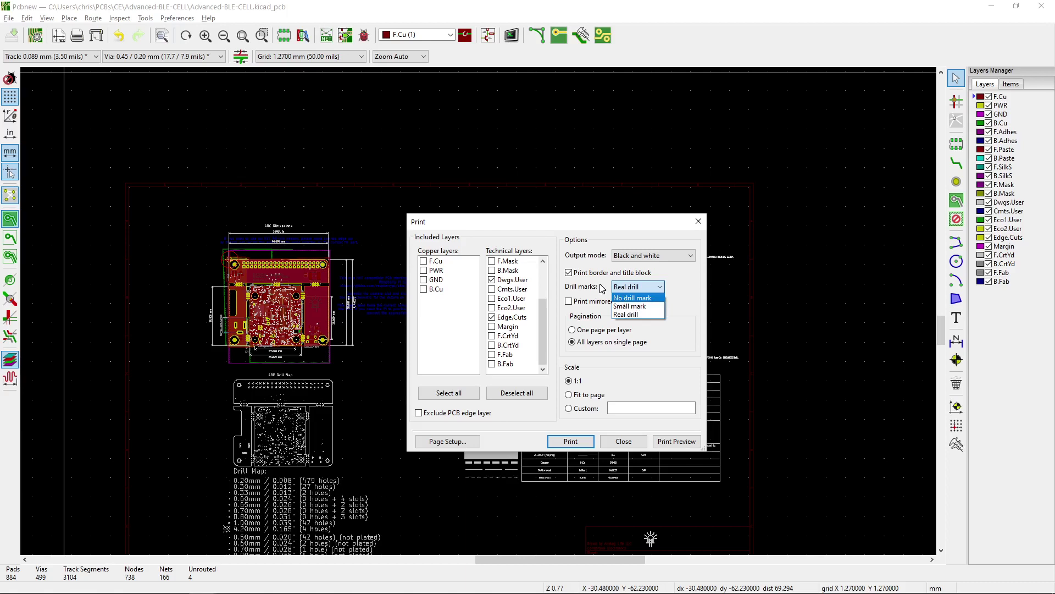
{"action": "left_click", "coordinate": [608, 296]}
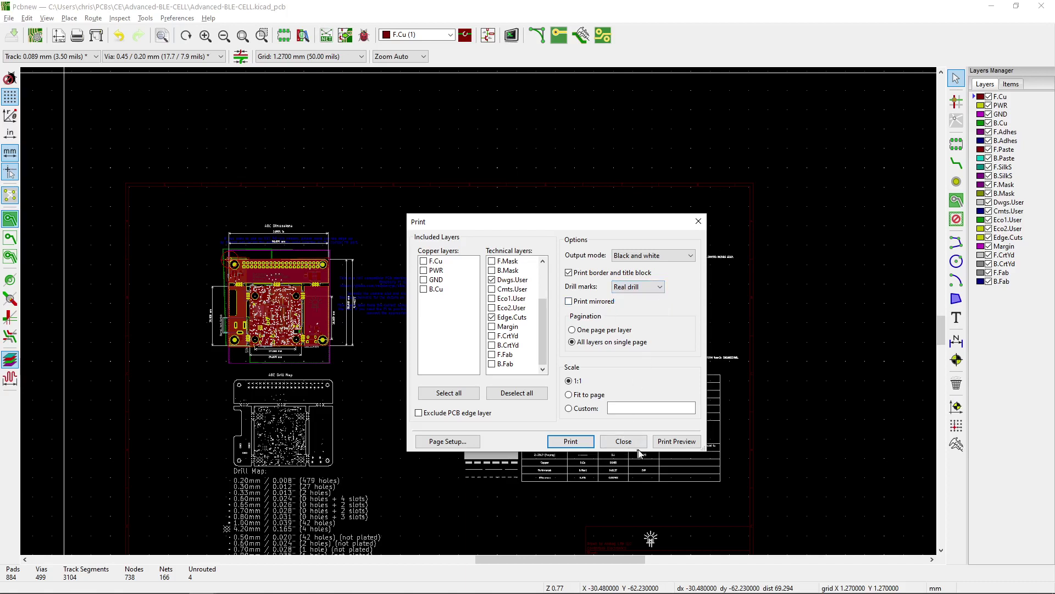
Preview the printed drawing page, and check the paper size, orientation and margins in the page setup
{"action": "left_click", "coordinate": [676, 442]}
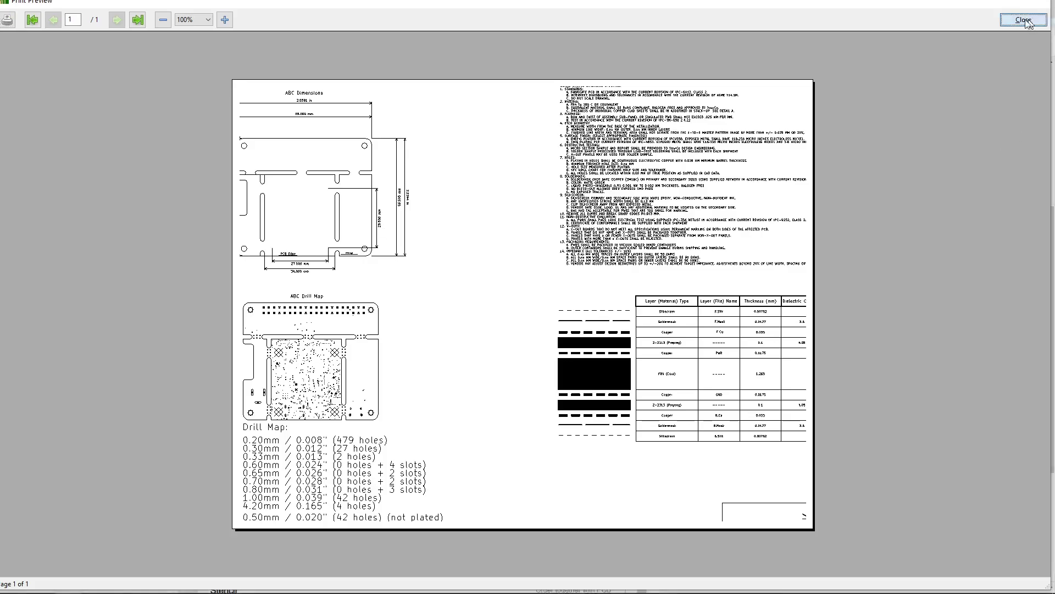
{"action": "left_click", "coordinate": [1031, 21]}
{"action": "left_click", "coordinate": [447, 443]}
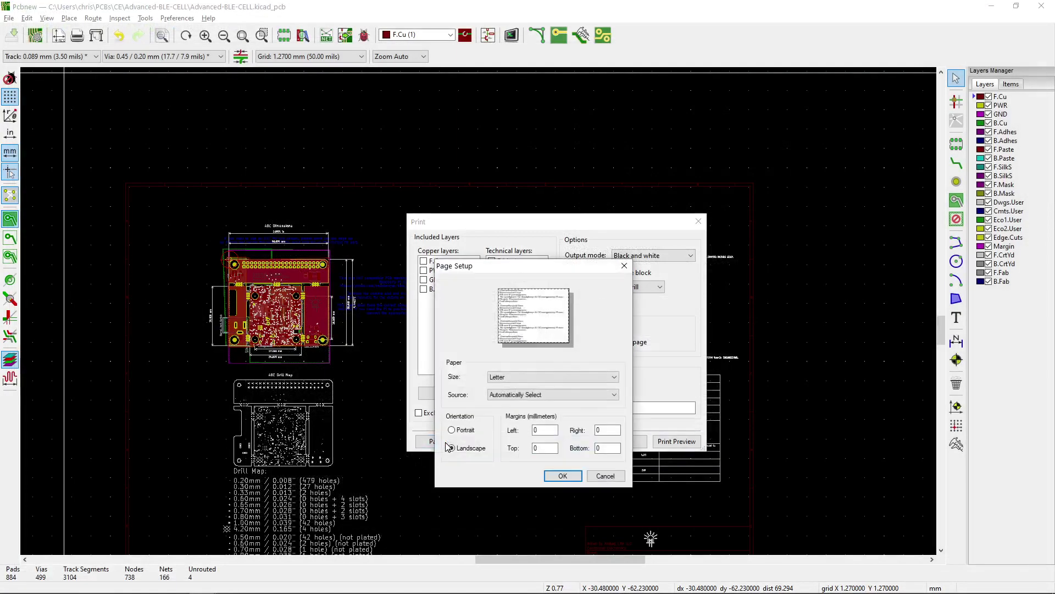
{"action": "left_click", "coordinate": [611, 479]}
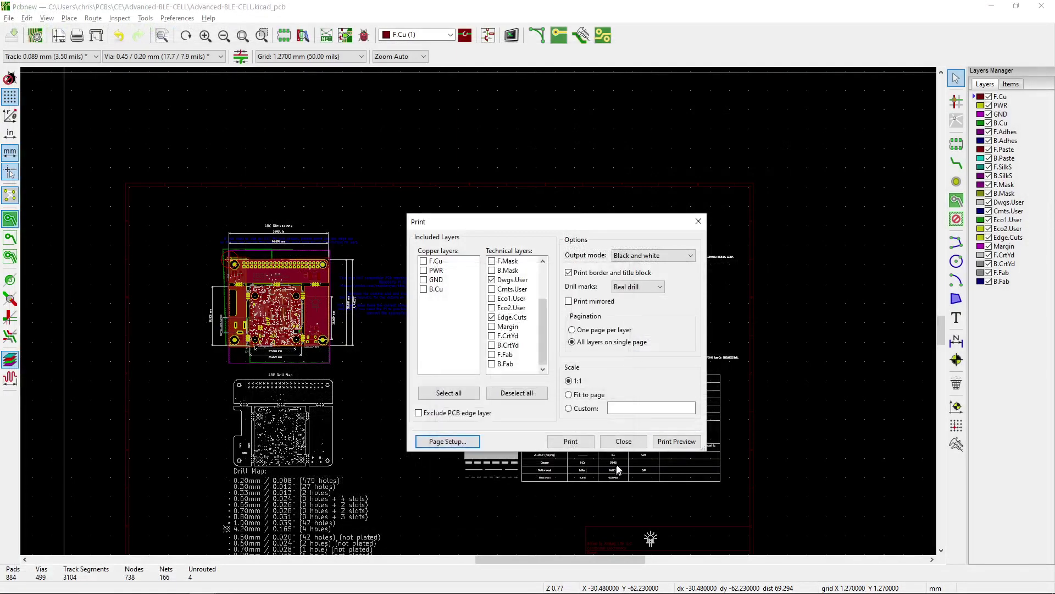
Try to print the fabrication drawing to a PDF file with Microsoft Print to PDF
{"action": "left_click", "coordinate": [572, 440]}
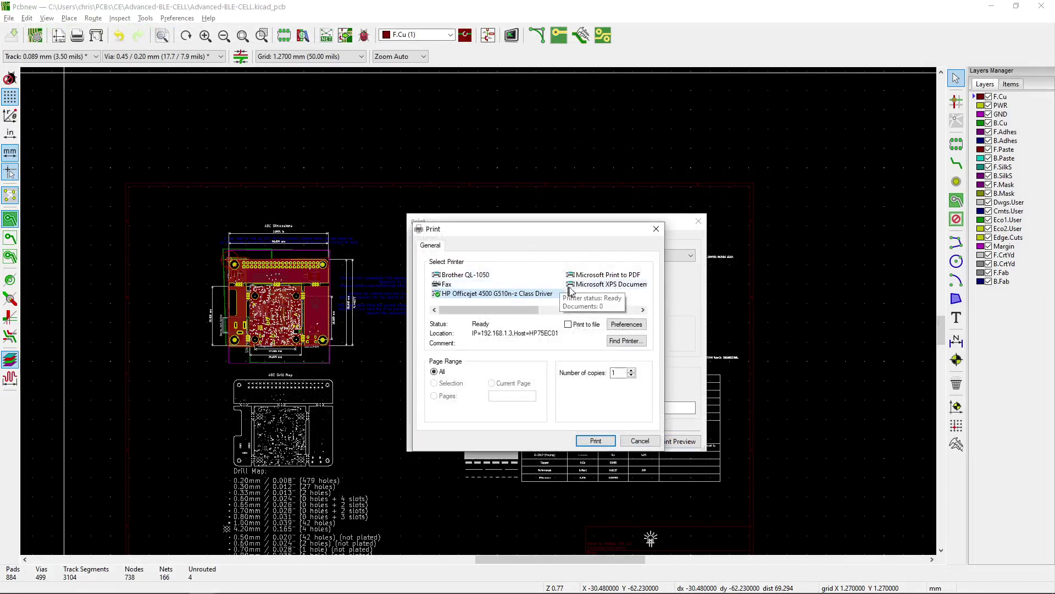
{"action": "left_click", "coordinate": [585, 276]}
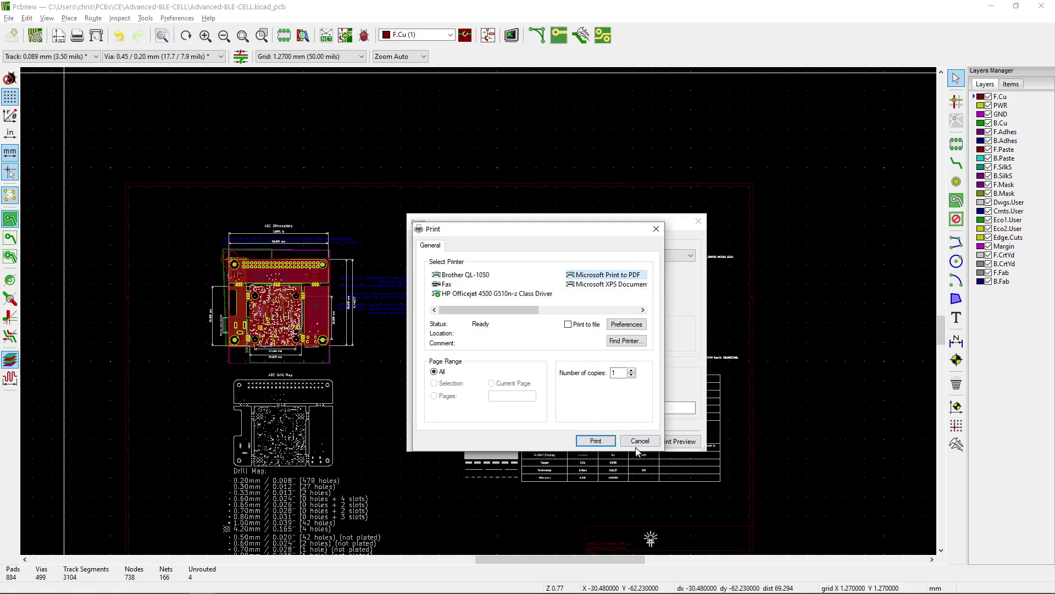
{"action": "left_click", "coordinate": [607, 439]}
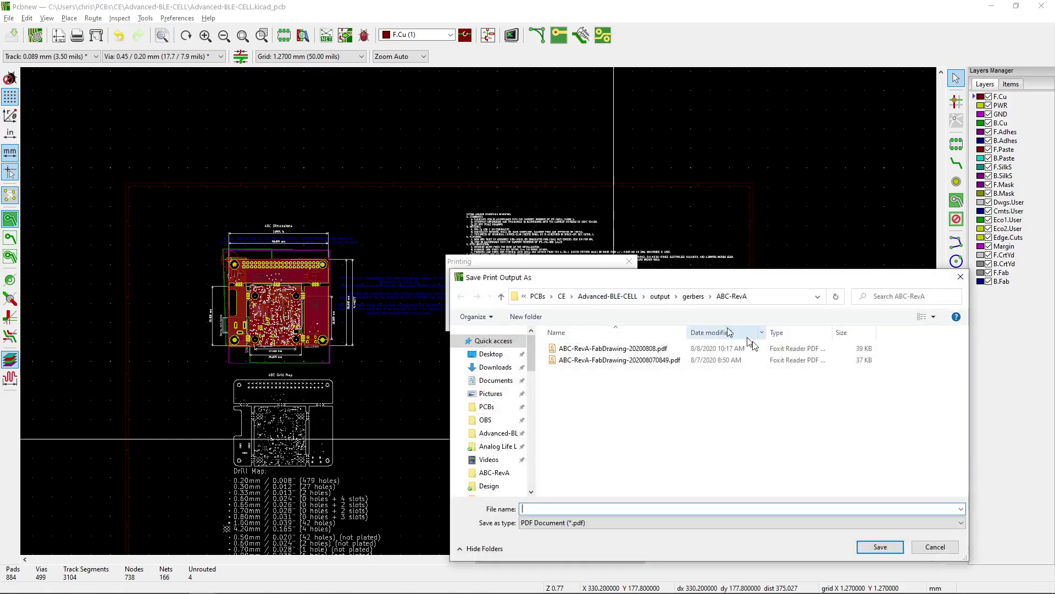
{"action": "key", "text": "Escape"}
{"action": "left_click", "coordinate": [606, 308]}
{"action": "key", "text": "Return"}
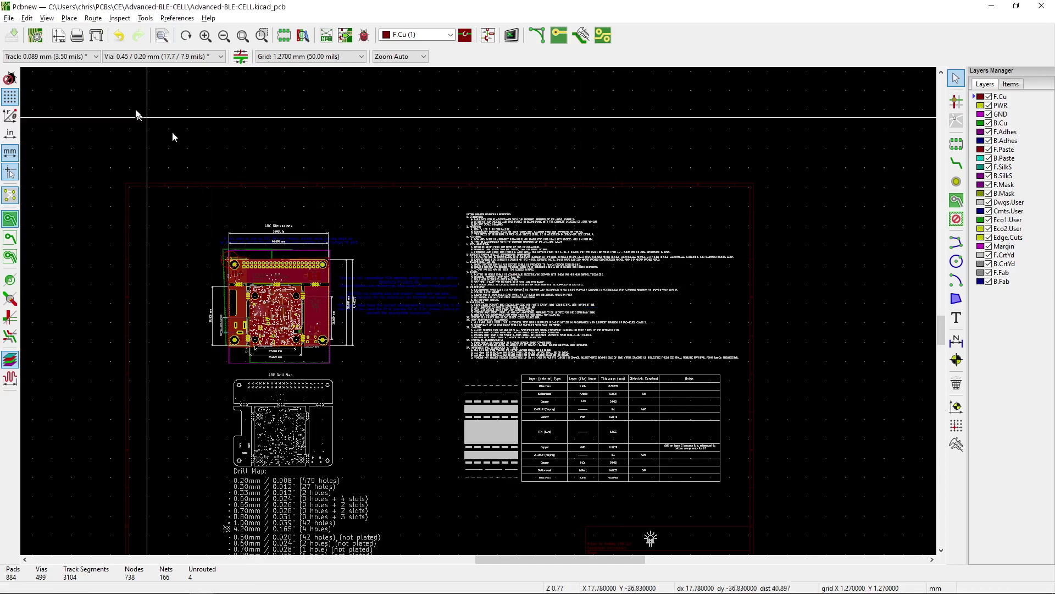
Reopen the print settings and bring up the drawing's print preview again
{"action": "left_click", "coordinate": [77, 37]}
{"action": "left_click", "coordinate": [668, 440]}
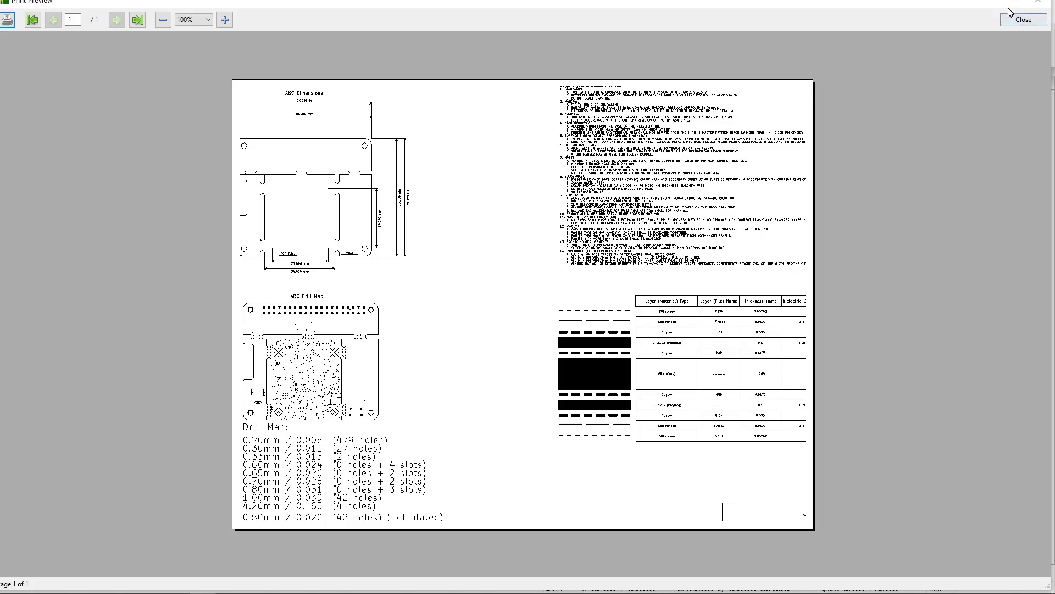
Close the print preview and send the drawing to the Microsoft Print to PDF printer
{"action": "left_click", "coordinate": [1006, 21]}
{"action": "scroll", "coordinate": [547, 301], "scroll_direction": "down", "scroll_amount": 2}
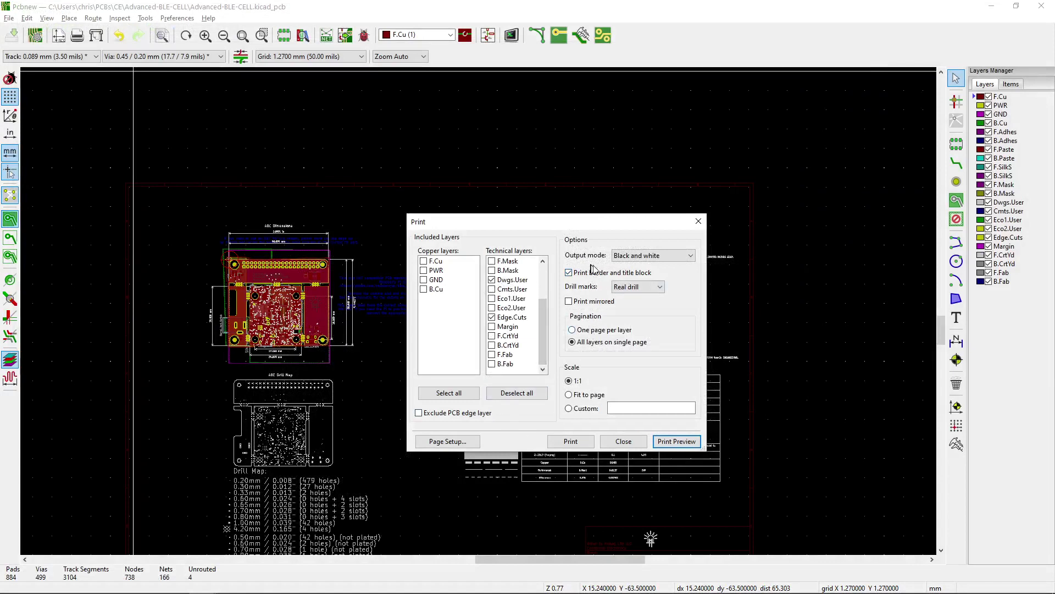
{"action": "left_click", "coordinate": [584, 437]}
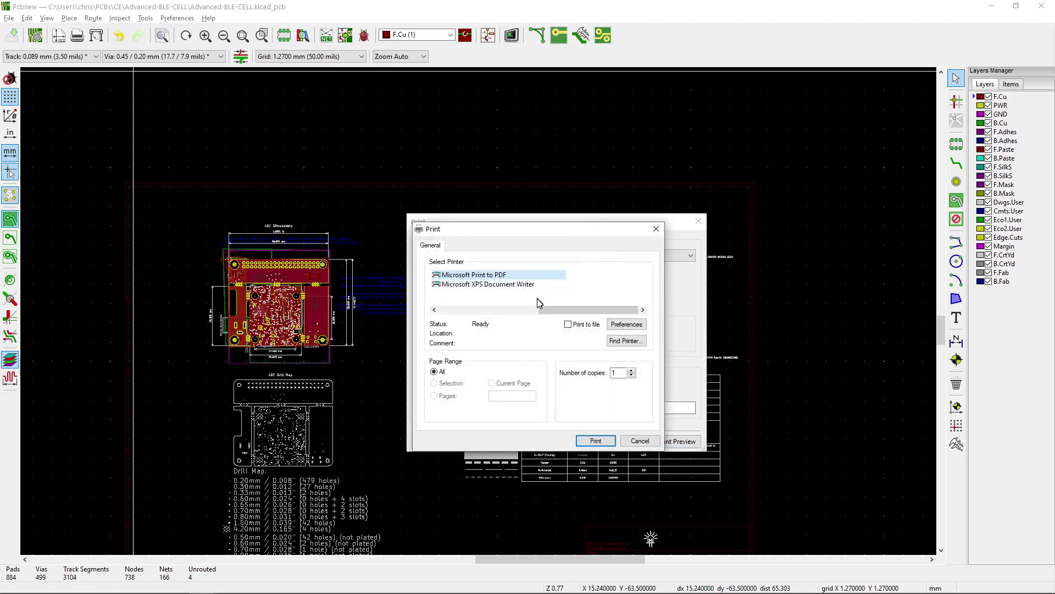
{"action": "left_click", "coordinate": [585, 443]}
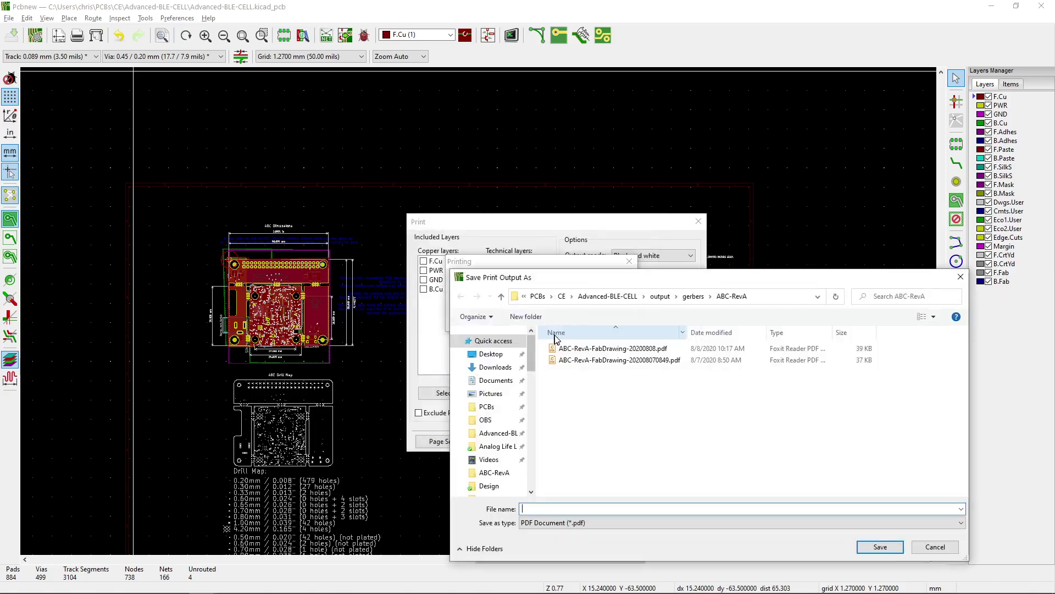
{"action": "left_click", "coordinate": [592, 360]}
{"action": "left_click", "coordinate": [603, 507]}
{"action": "key", "text": "Home"}
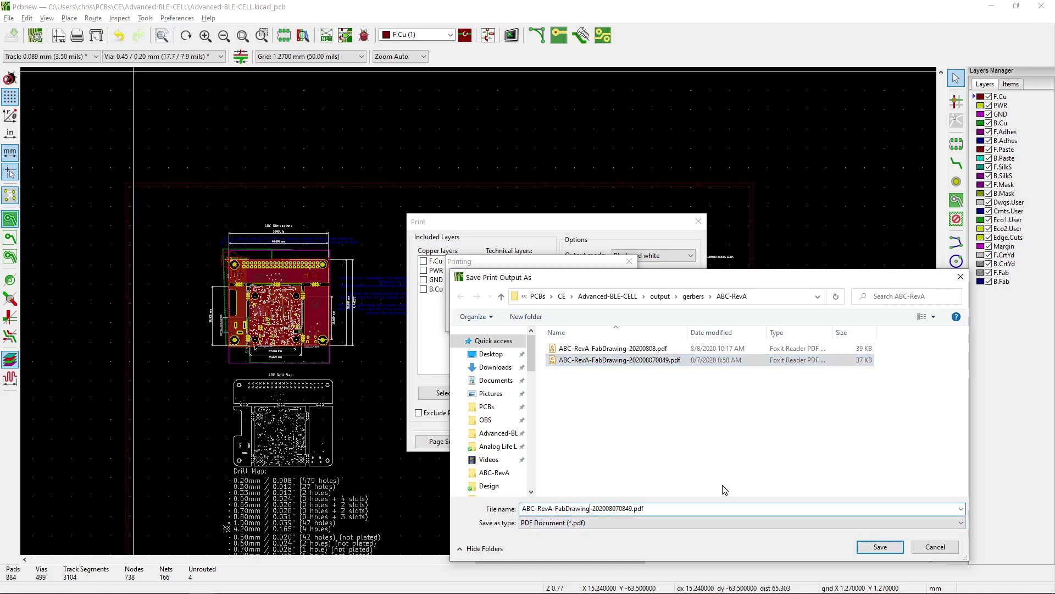
{"action": "type", "text": "1"}
{"action": "key", "text": "Right"}
{"action": "key", "text": "Right"}
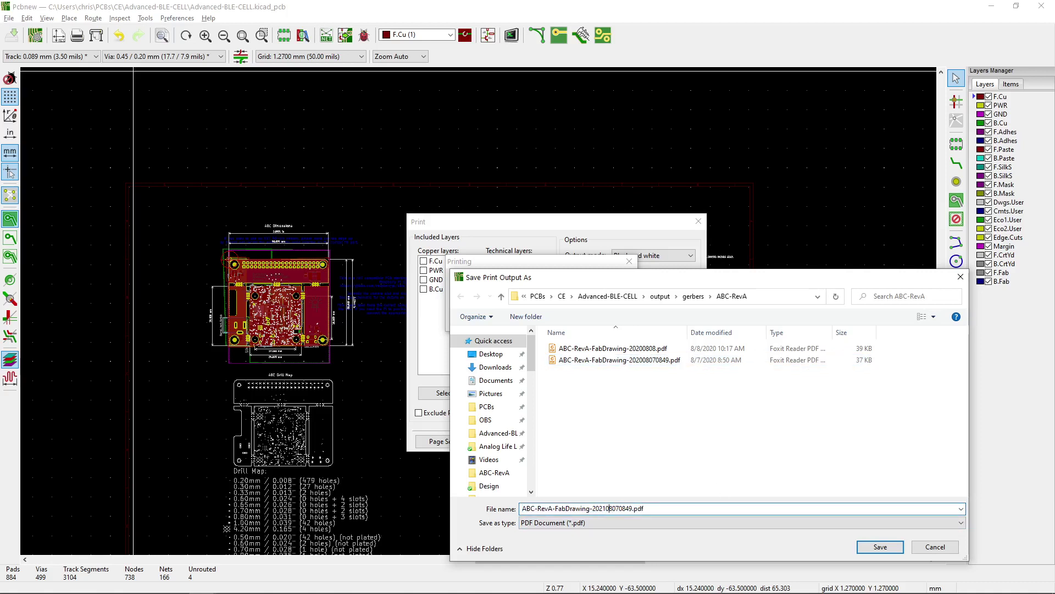
{"action": "type", "text": "23"}
{"action": "left_click", "coordinate": [757, 495]}
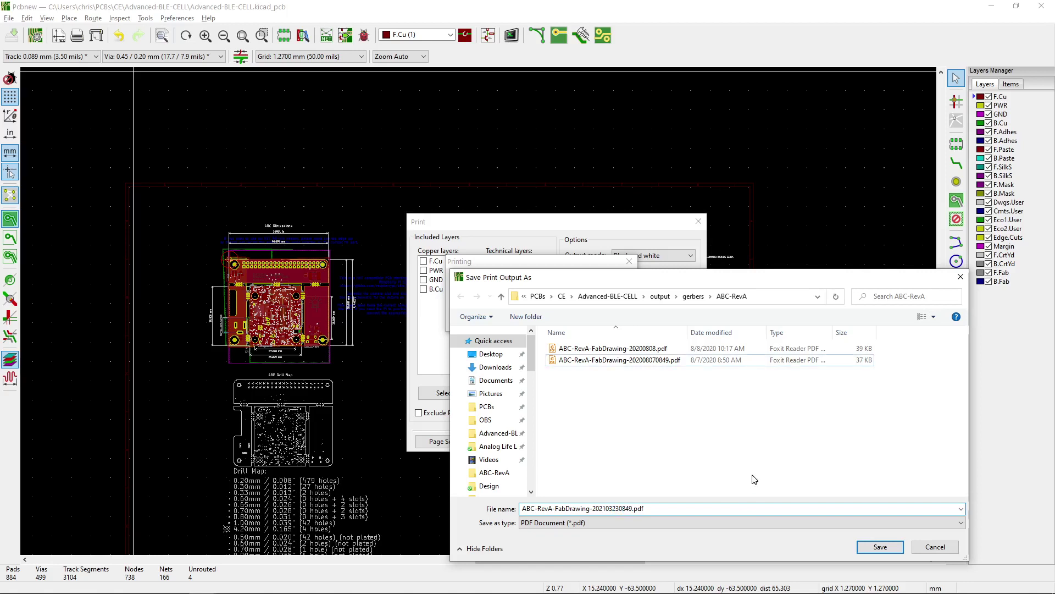
{"action": "left_click", "coordinate": [880, 547]}
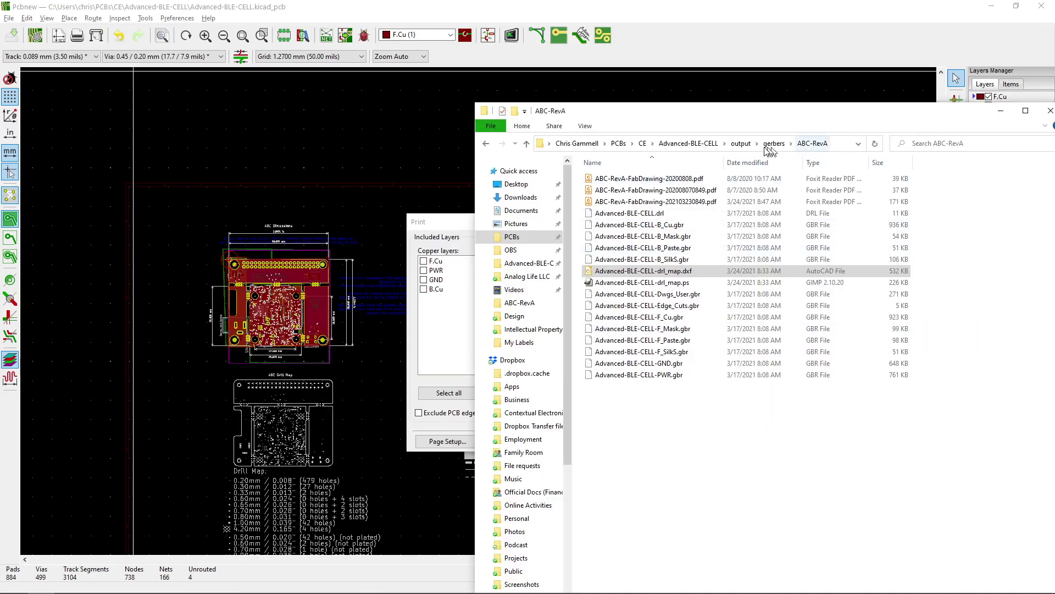
Switch to the file explorer and look through the project's output folder and its production files subfolder for the printed drawing
{"action": "left_click", "coordinate": [740, 142]}
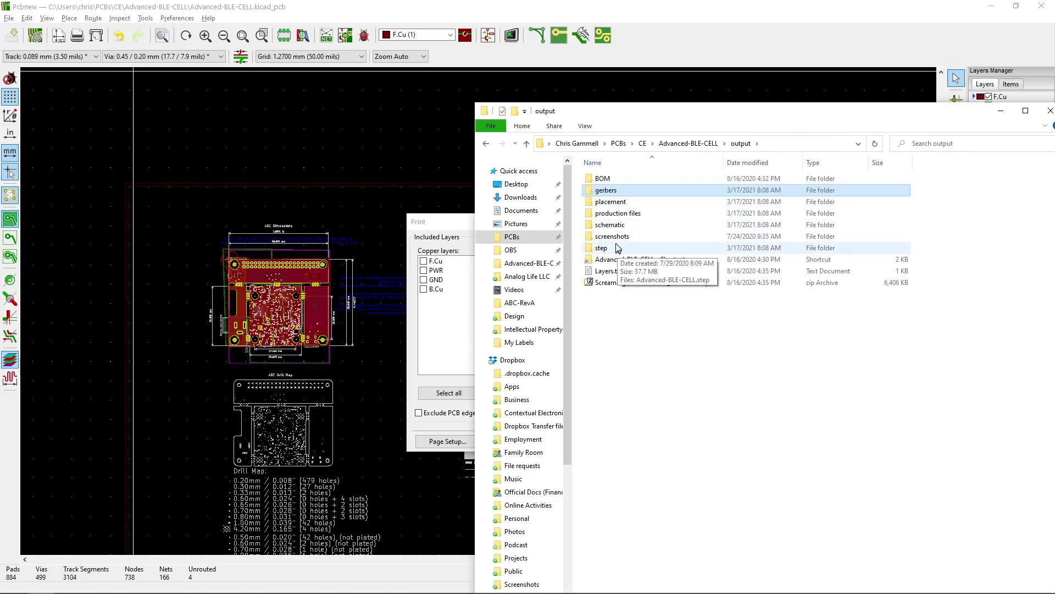
{"action": "double_click", "coordinate": [611, 214]}
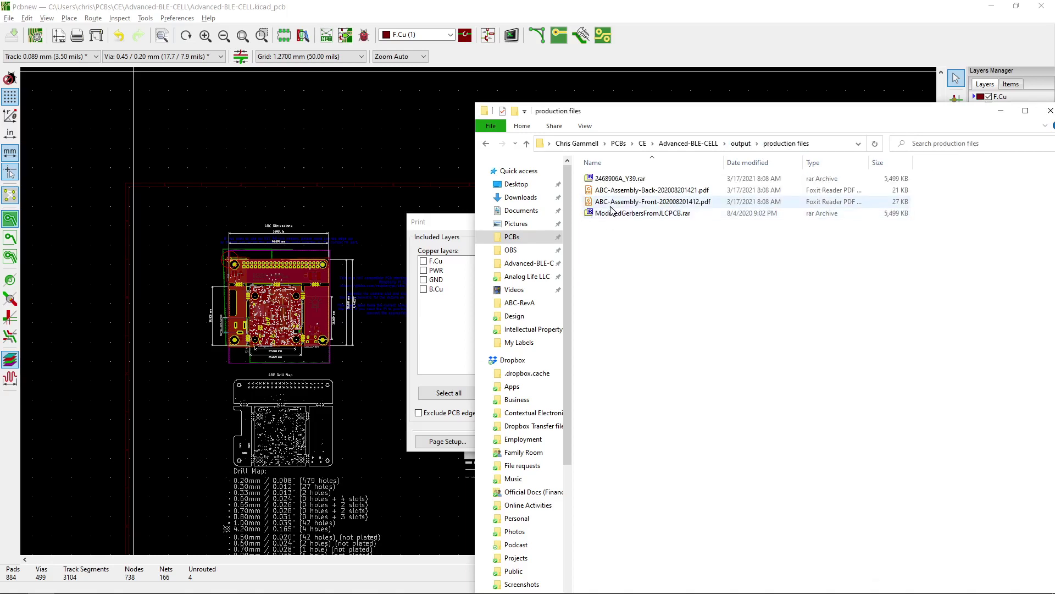
{"action": "left_click", "coordinate": [741, 143]}
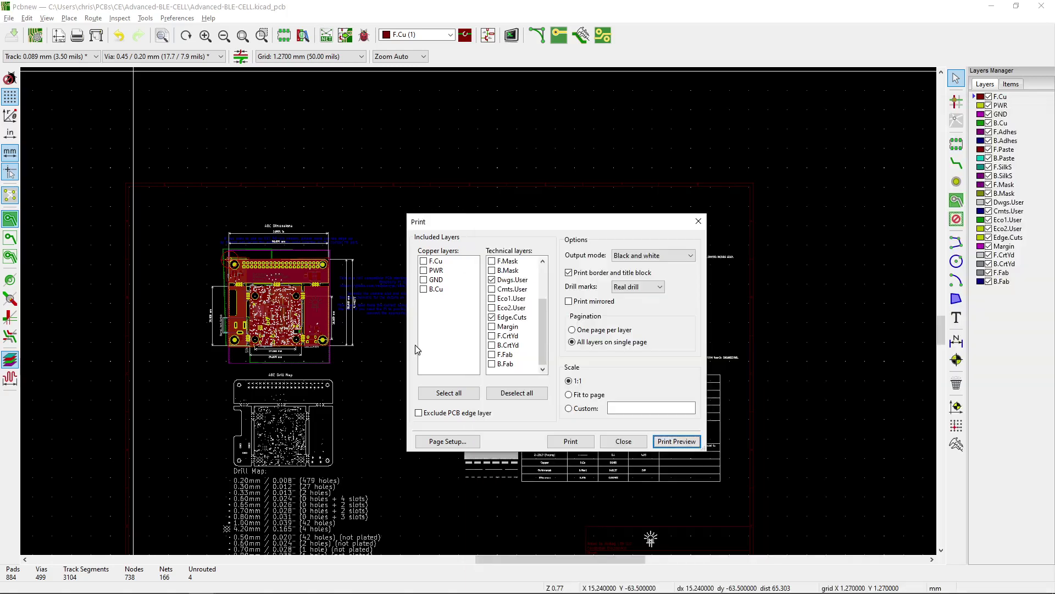
Check which folder the PDF print output is saved to, and cancel without printing again
{"action": "left_click", "coordinate": [416, 350]}
{"action": "left_click", "coordinate": [574, 442]}
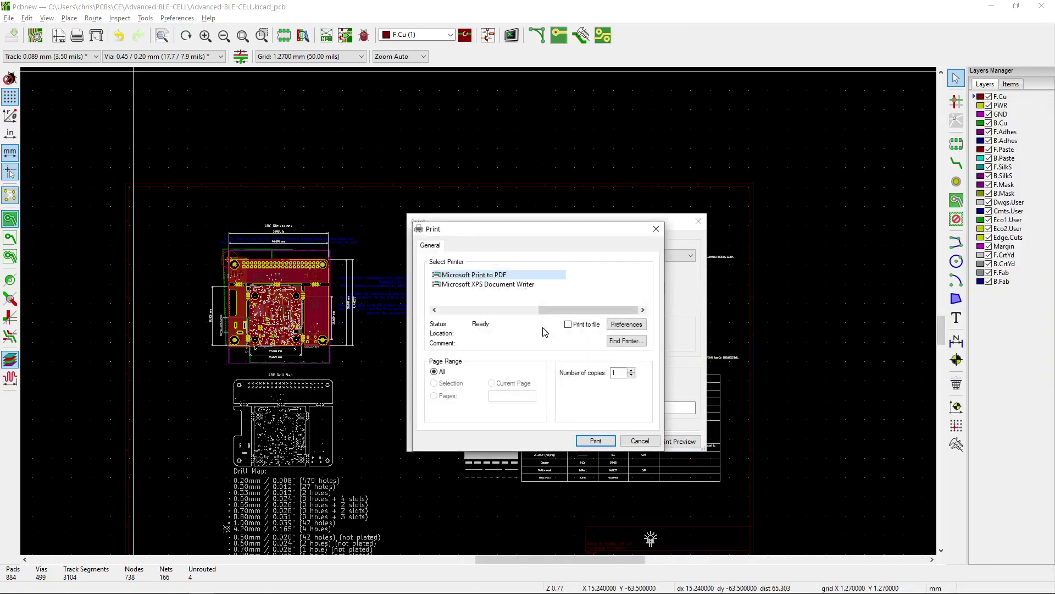
{"action": "left_click", "coordinate": [595, 440]}
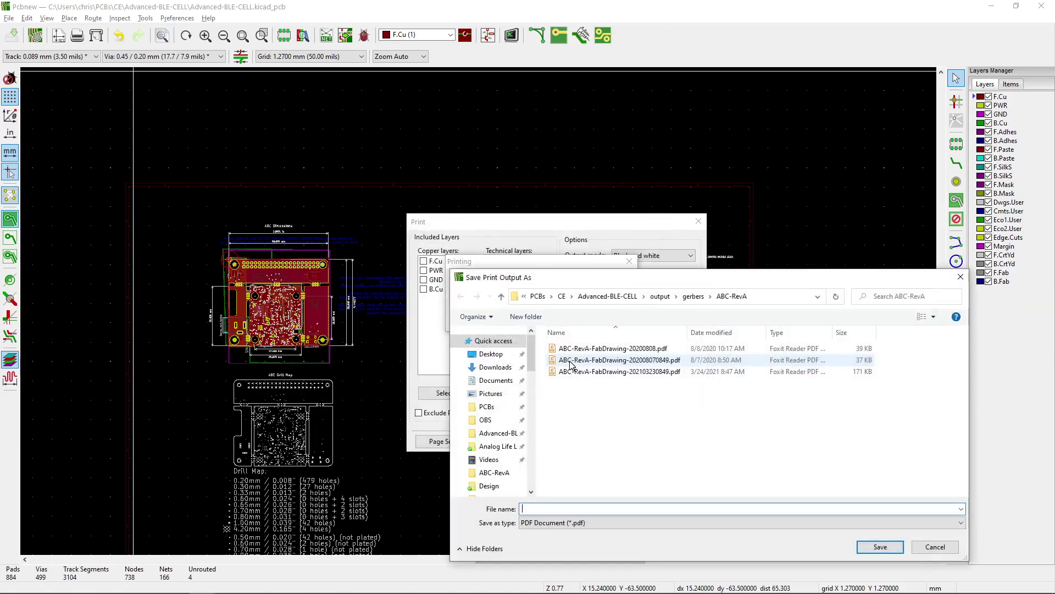
{"action": "key", "text": "Escape"}
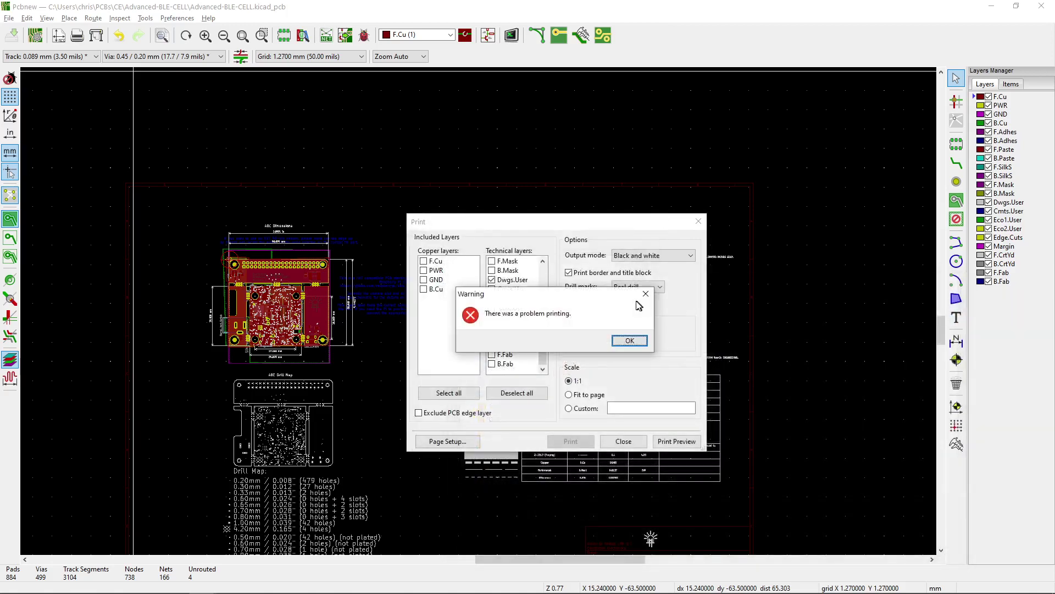
In the file explorer, go to output/gerbers/ABC-RevA under Advanced-BLE-CELL and open ABC-RevA-FabDrawing-202103230849.pdf
{"action": "key", "text": "alt+Tab"}
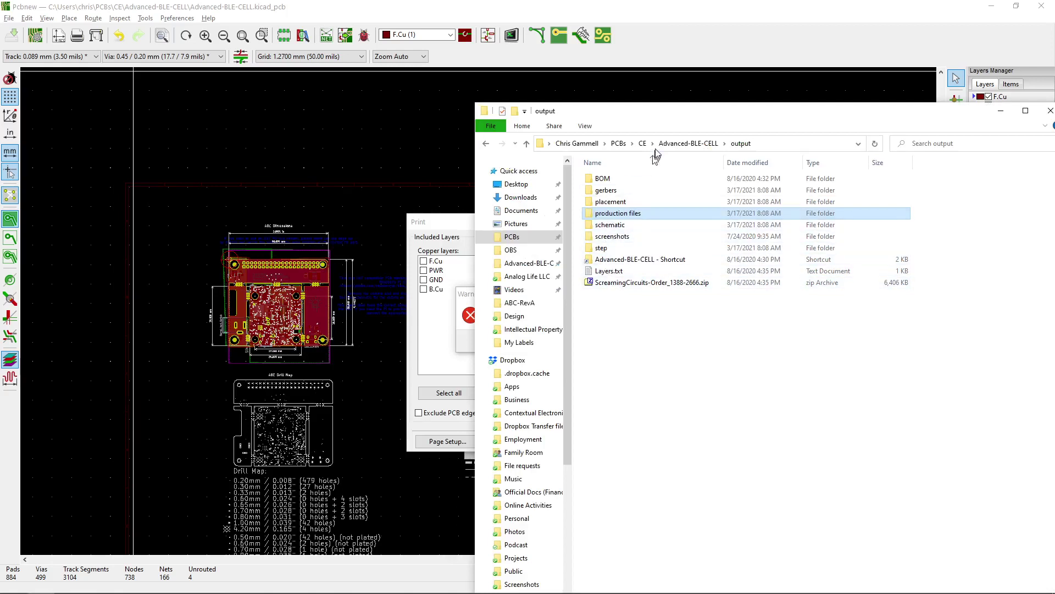
{"action": "left_click", "coordinate": [670, 143]}
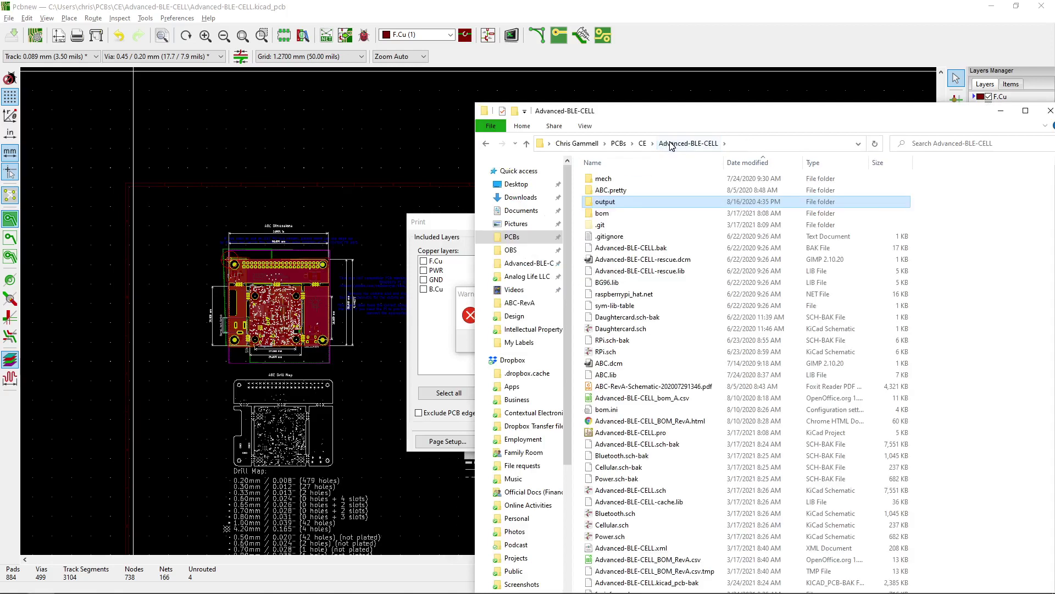
{"action": "double_click", "coordinate": [595, 202]}
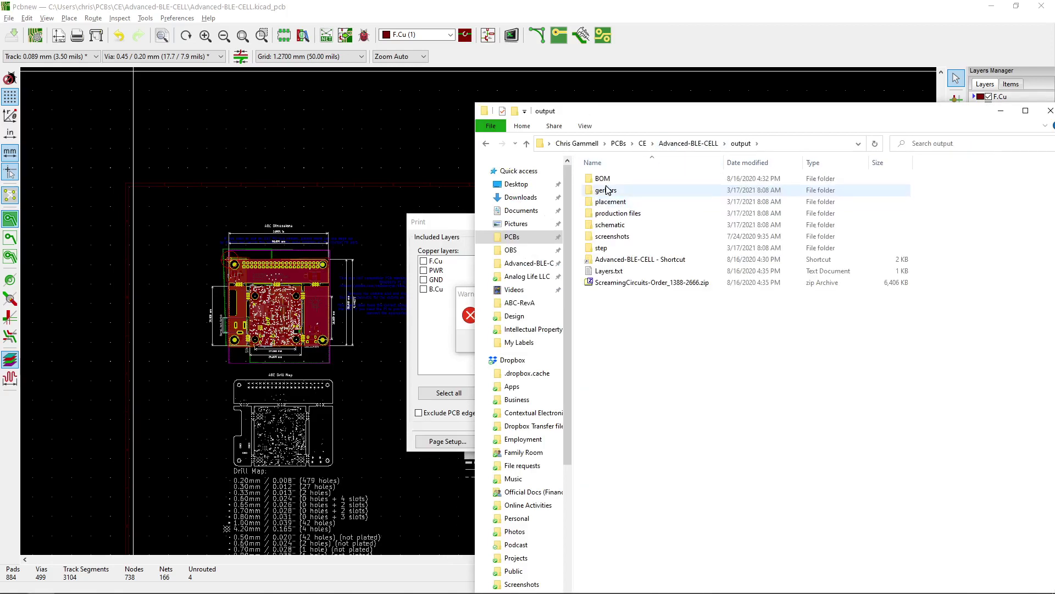
{"action": "double_click", "coordinate": [606, 190]}
{"action": "double_click", "coordinate": [607, 182]}
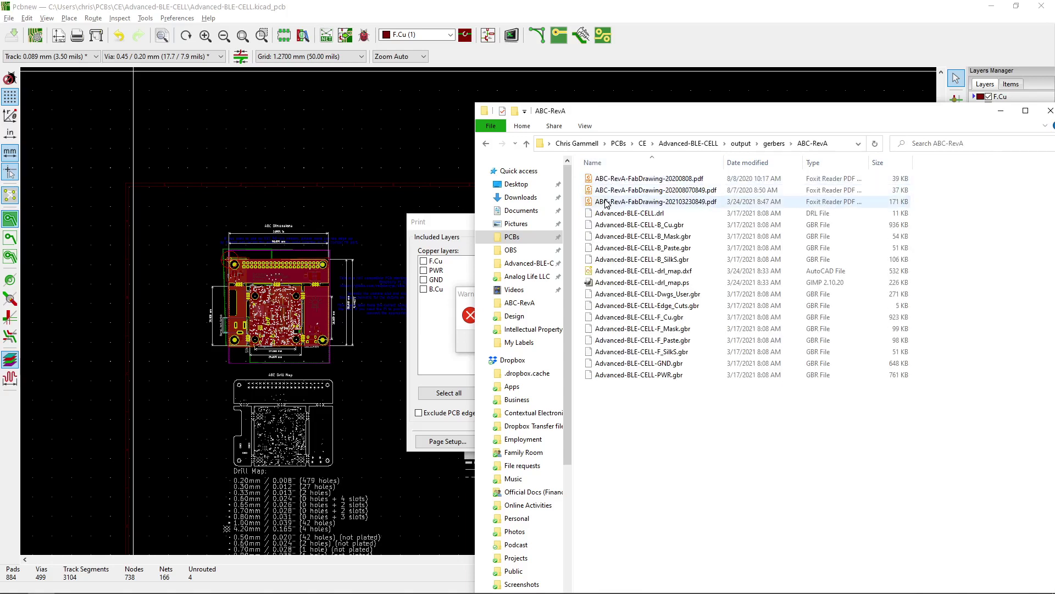
{"action": "double_click", "coordinate": [607, 202]}
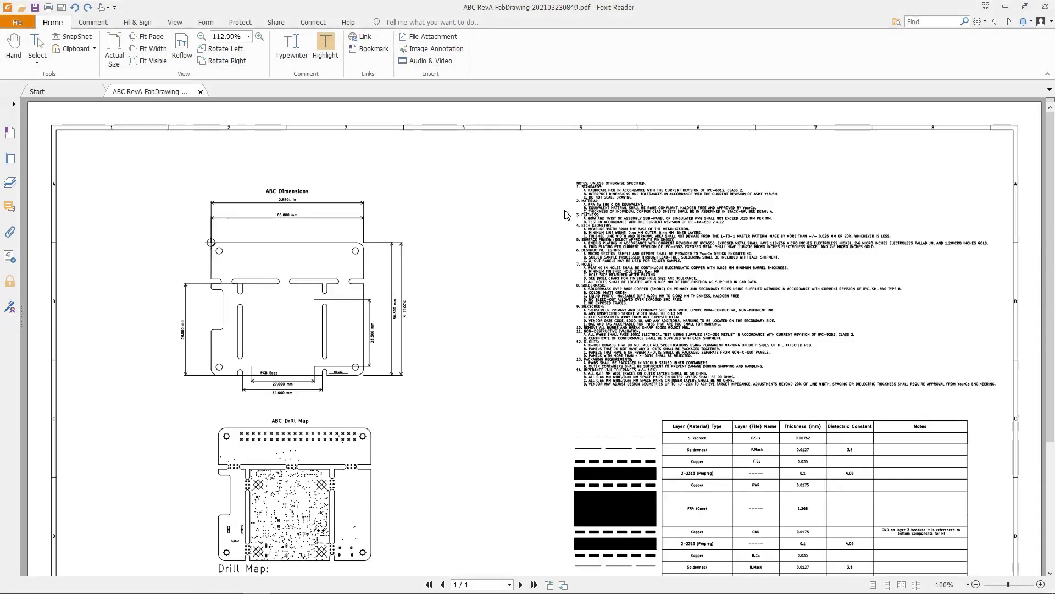
Examine the drill map, hole list, stack-up table and title block in the printed PDF
{"action": "scroll", "coordinate": [528, 348], "scroll_direction": "down", "scroll_amount": 6}
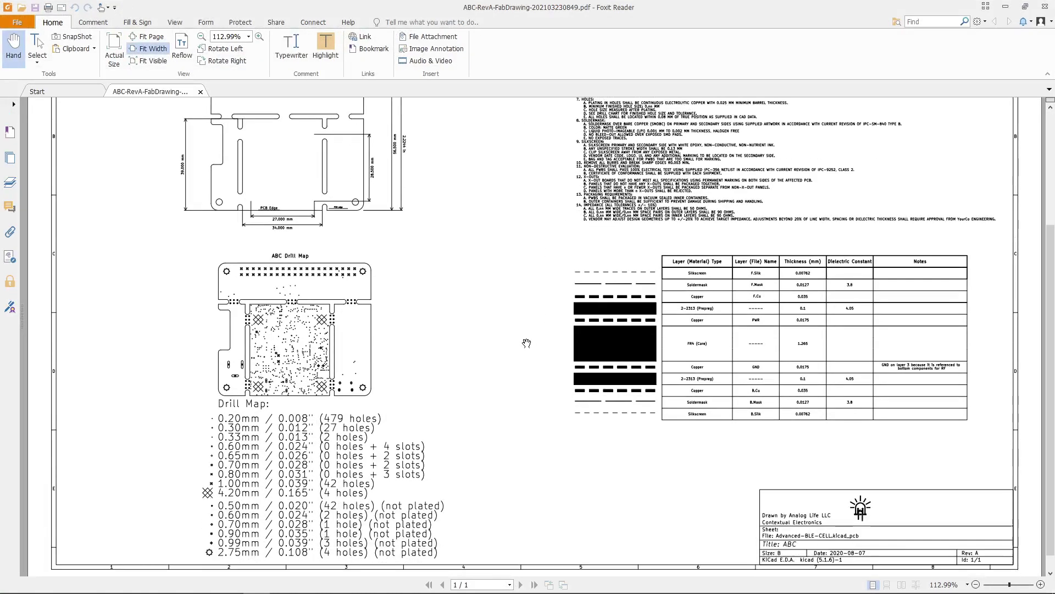
{"action": "scroll", "coordinate": [886, 544], "scroll_direction": "up", "scroll_amount": 3, "text": "ctrl"}
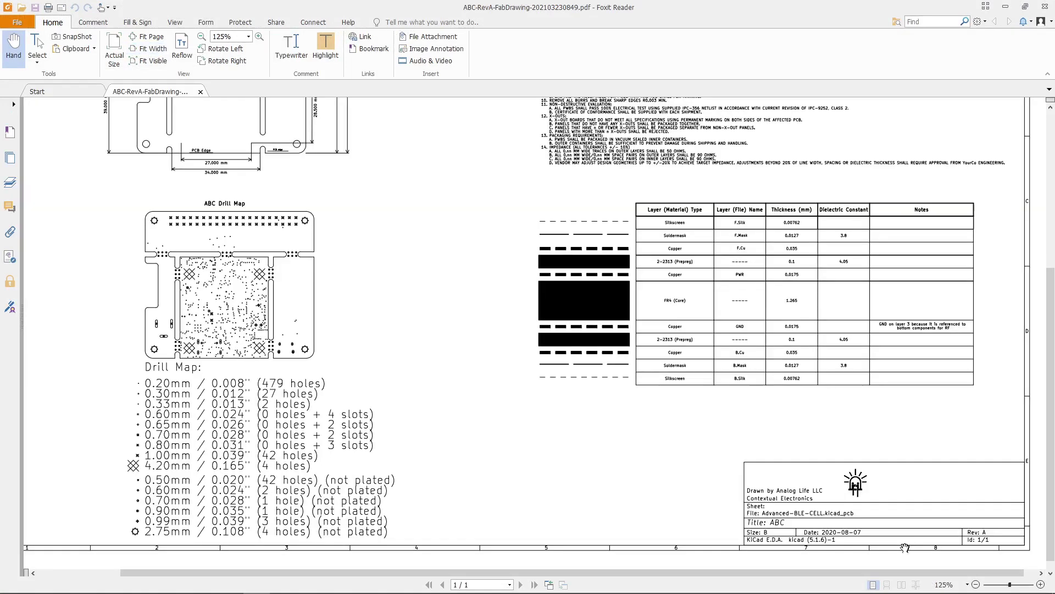
{"action": "scroll", "coordinate": [822, 487], "scroll_direction": "down", "scroll_amount": 1}
{"action": "left_click_drag", "start_coordinate": [600, 572], "coordinate": [459, 573]}
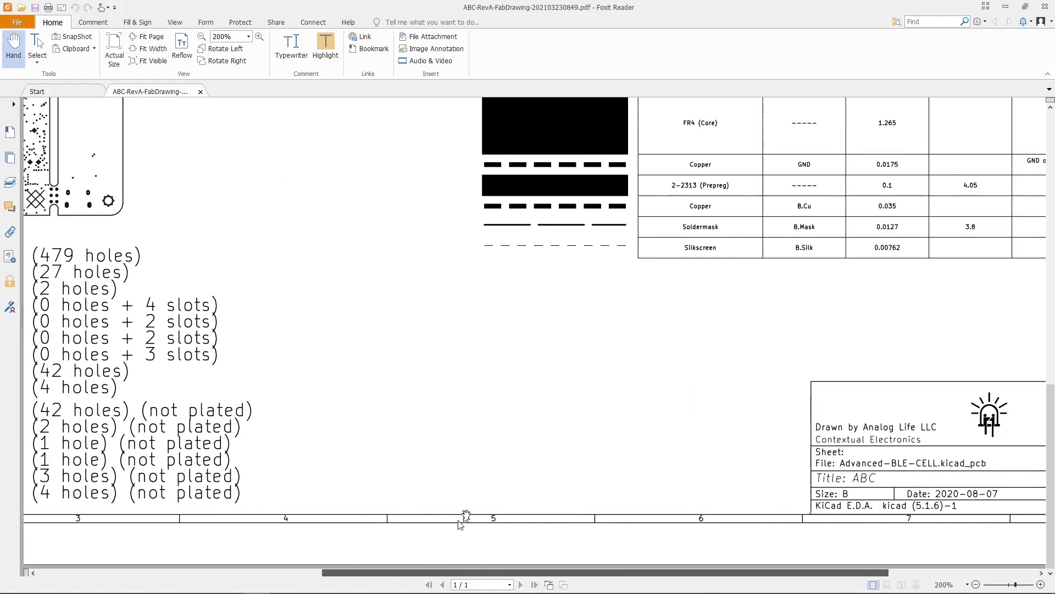
{"action": "scroll", "coordinate": [471, 478], "scroll_direction": "down", "scroll_amount": 3, "text": "ctrl"}
{"action": "scroll", "coordinate": [213, 327], "scroll_direction": "up", "scroll_amount": 2}
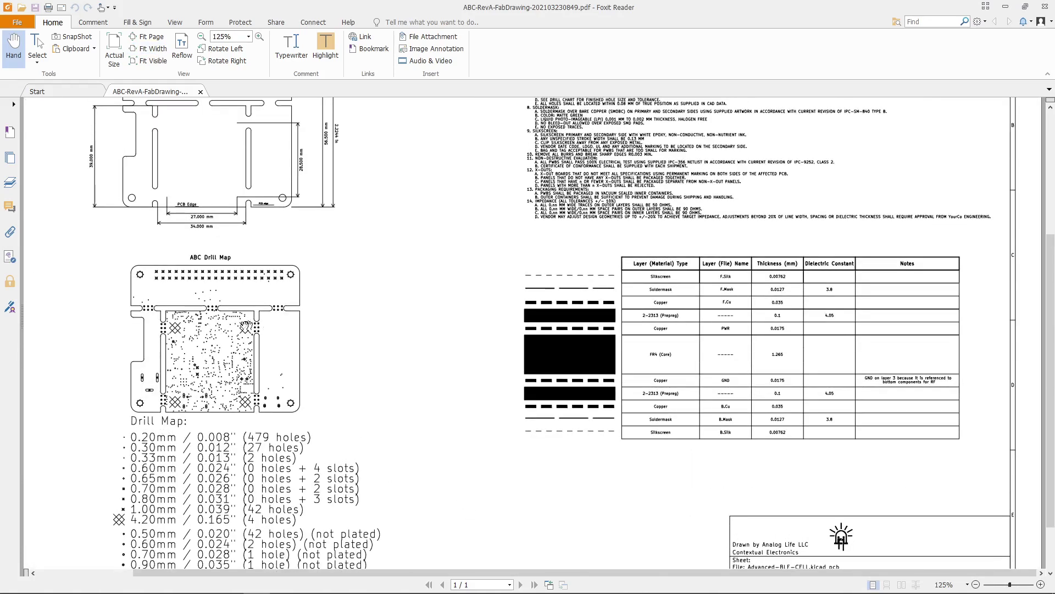
Review the PDF's board dimensions, fabrication notes and stack-up table, ending with an overview of the whole page
{"action": "scroll", "coordinate": [178, 344], "scroll_direction": "up", "scroll_amount": 2}
{"action": "scroll", "coordinate": [180, 344], "scroll_direction": "up", "scroll_amount": 3}
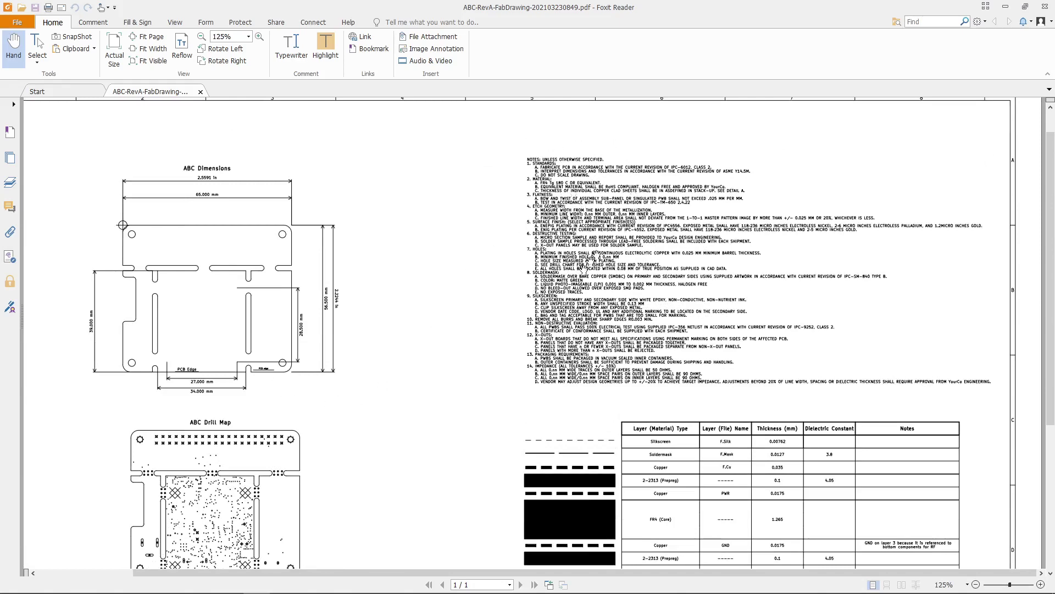
{"action": "scroll", "coordinate": [632, 189], "scroll_direction": "down", "scroll_amount": 3}
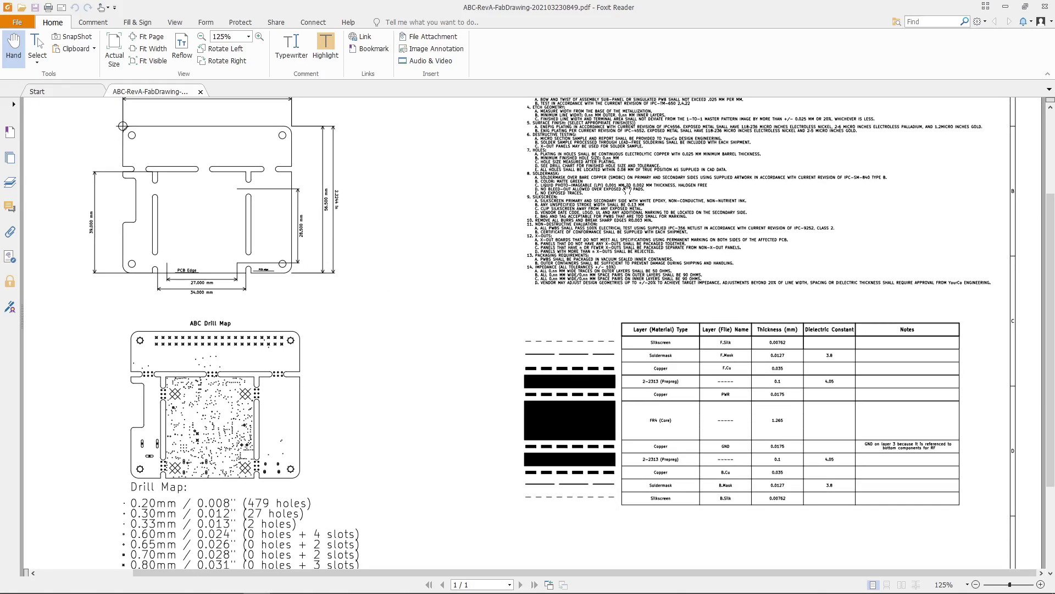
{"action": "scroll", "coordinate": [624, 191], "scroll_direction": "up", "scroll_amount": 4}
{"action": "scroll", "coordinate": [599, 225], "scroll_direction": "down", "scroll_amount": 2}
{"action": "scroll", "coordinate": [855, 343], "scroll_direction": "down", "scroll_amount": 2}
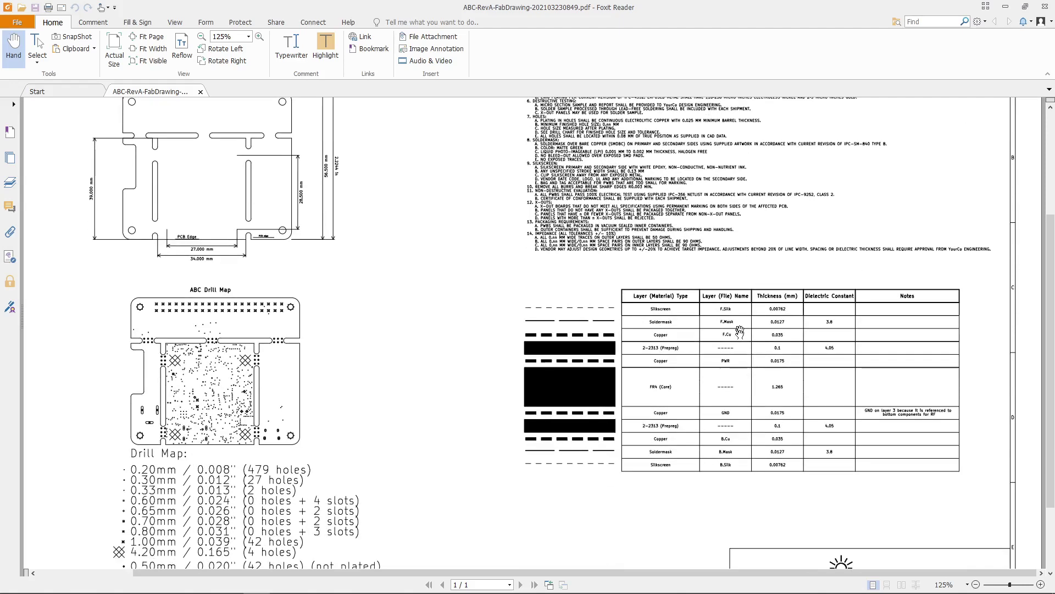
{"action": "scroll", "coordinate": [788, 371], "scroll_direction": "down", "scroll_amount": 2}
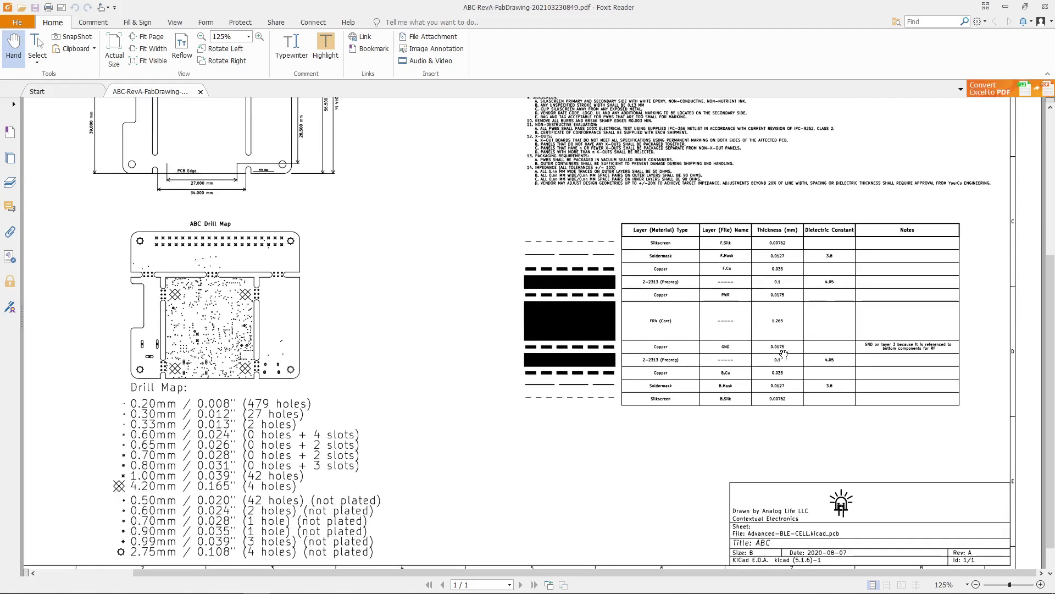
{"action": "scroll", "coordinate": [781, 357], "scroll_direction": "down", "scroll_amount": 1}
{"action": "scroll", "coordinate": [778, 349], "scroll_direction": "down", "scroll_amount": 2, "text": "ctrl"}
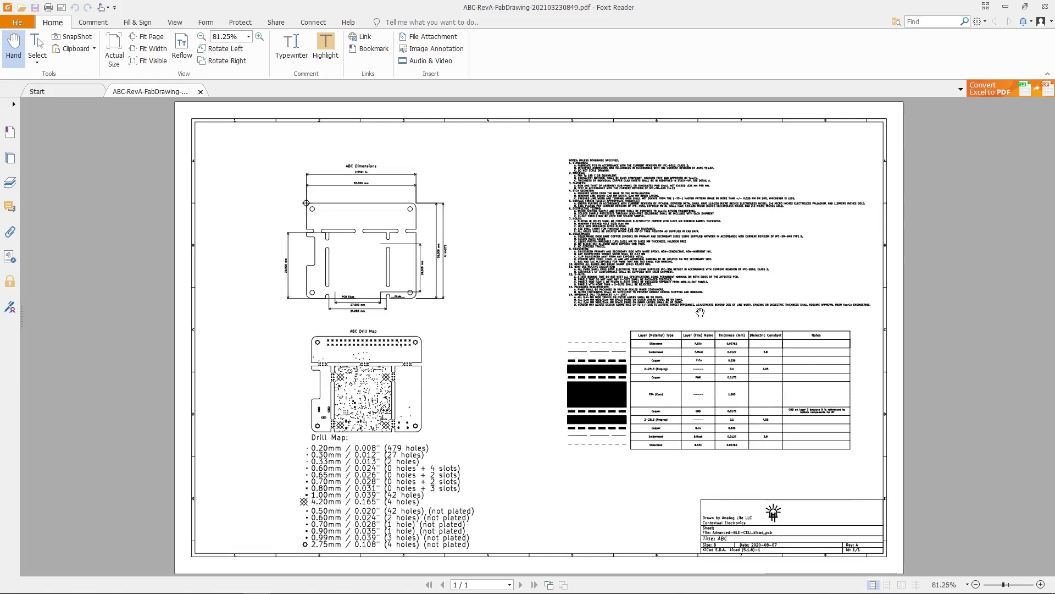